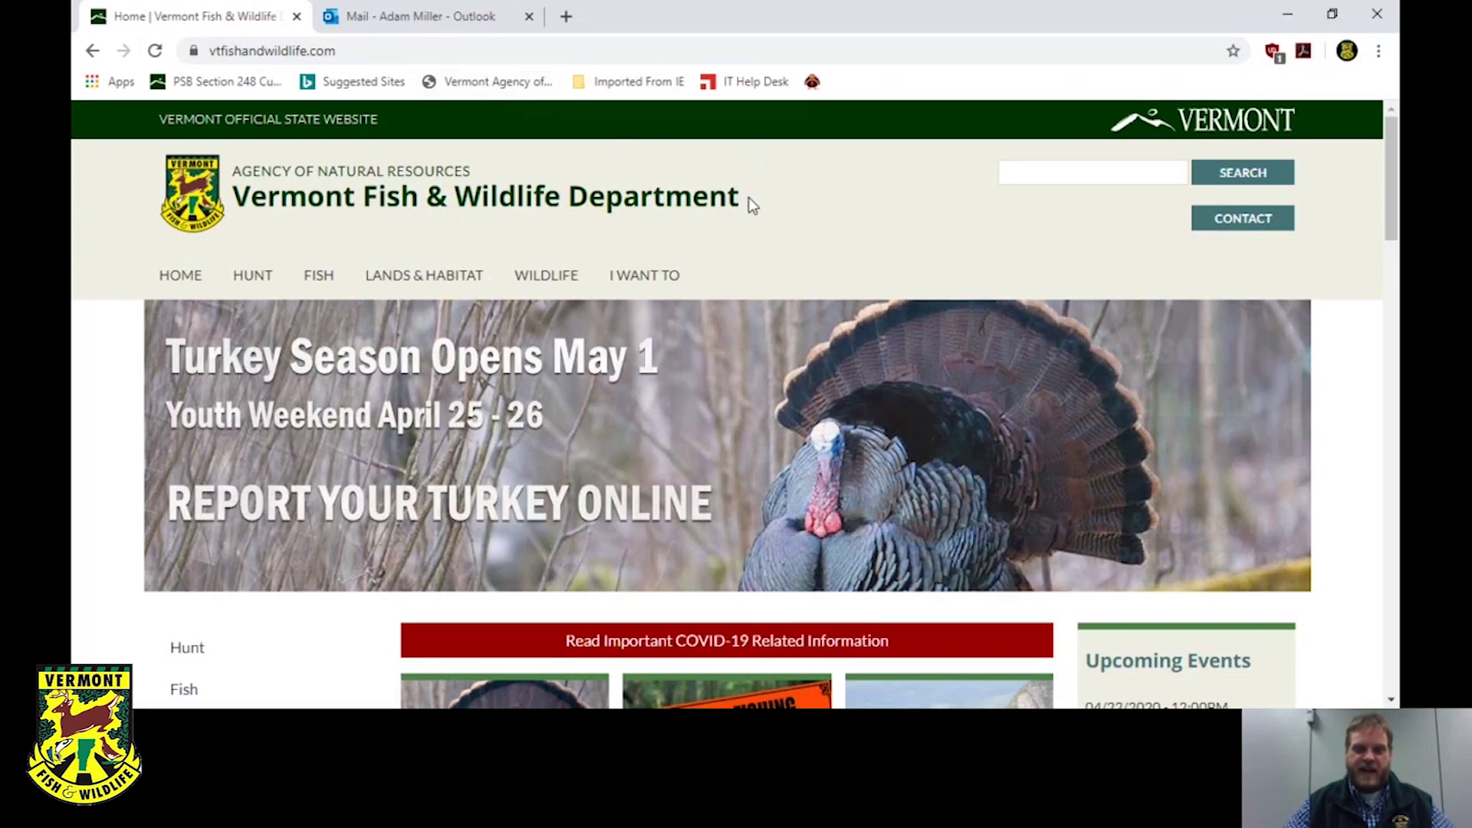
Go to the Wild Turkey Online Harvest Reporting page and scroll to its Reporting Online checklist.
scroll(748, 197, "down", 4)
scroll(749, 199, "down", 1)
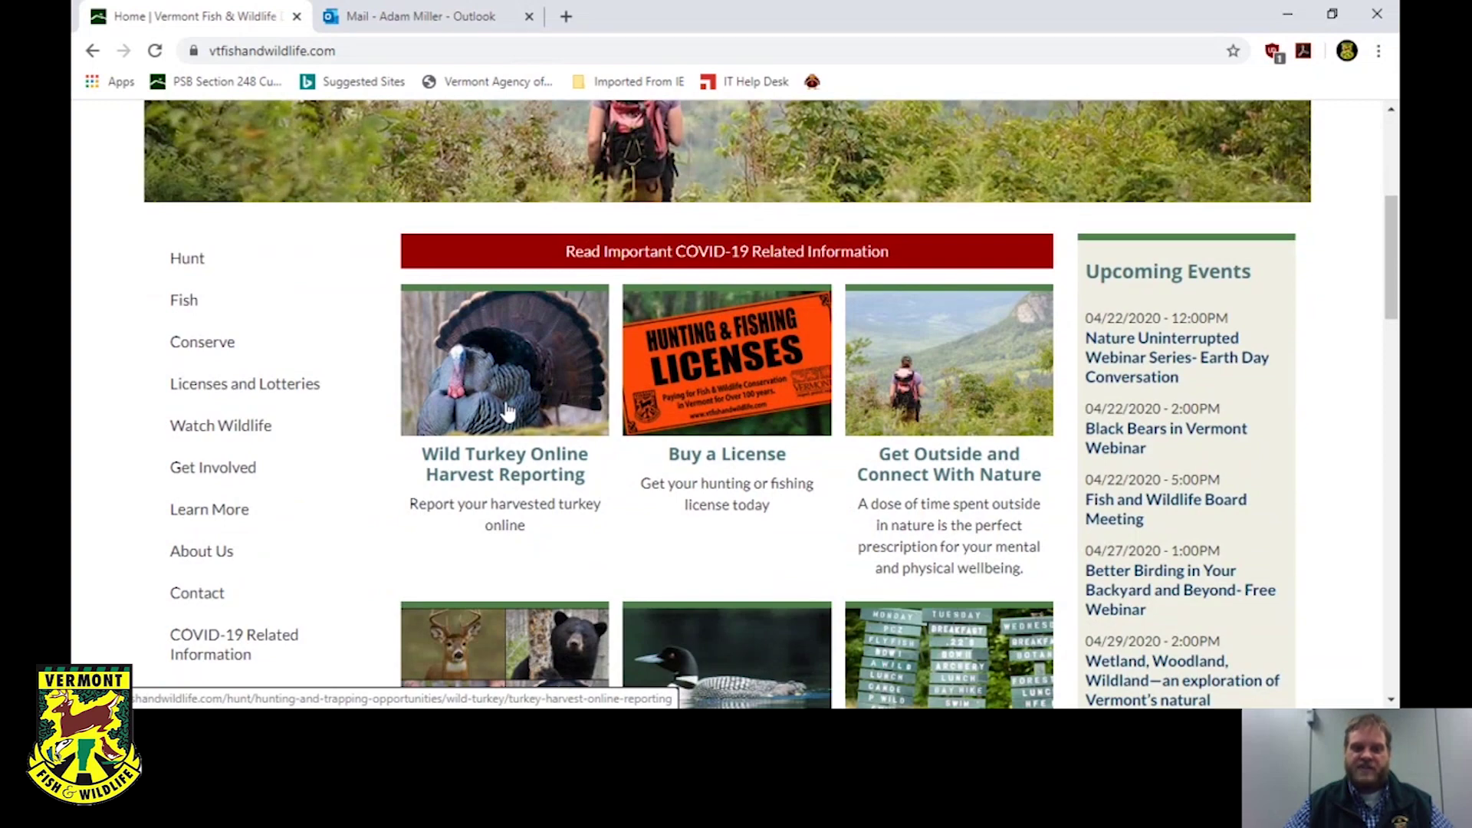
left_click(508, 412)
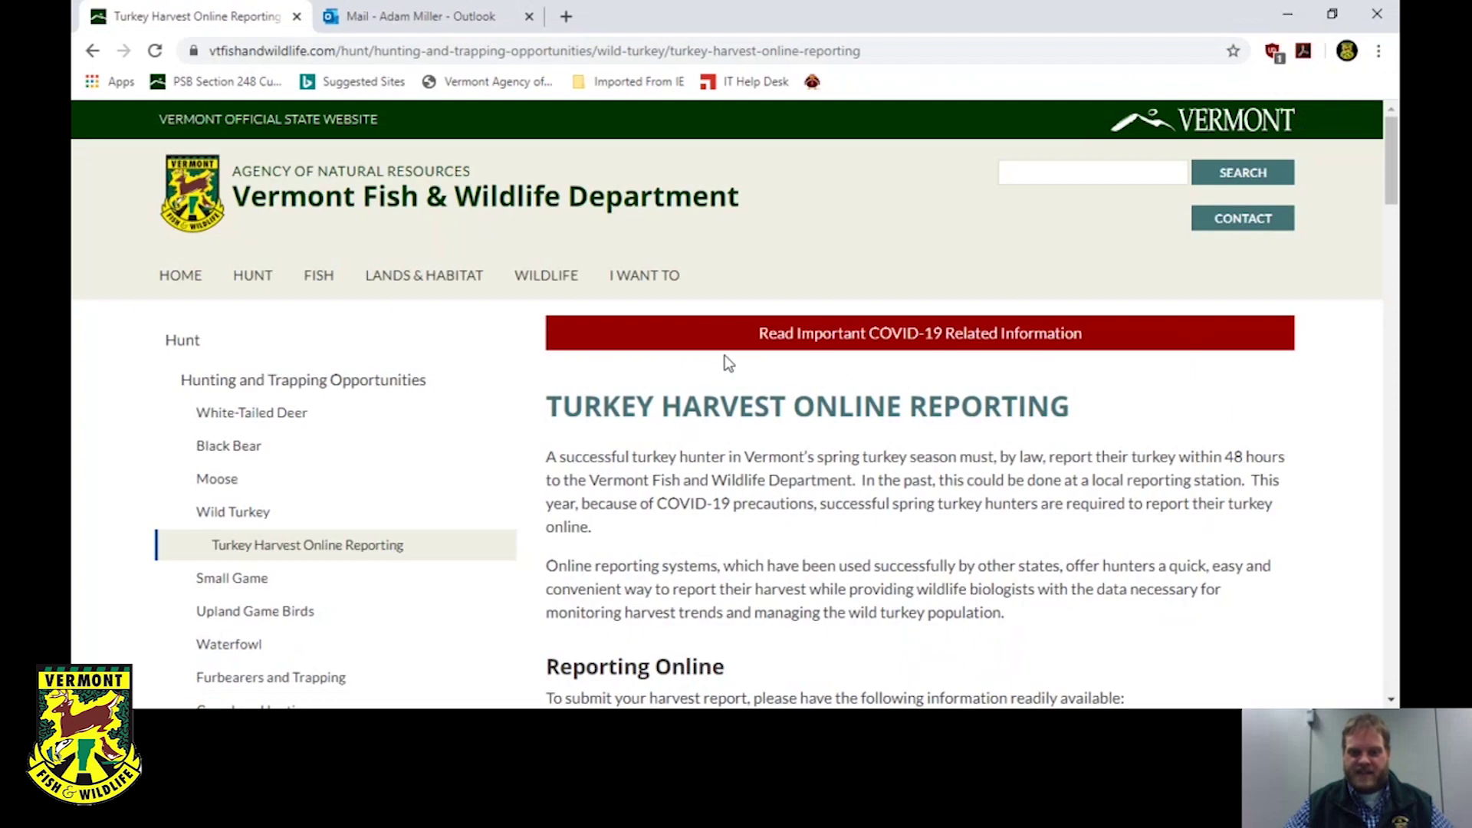
scroll(727, 362, "down", 2)
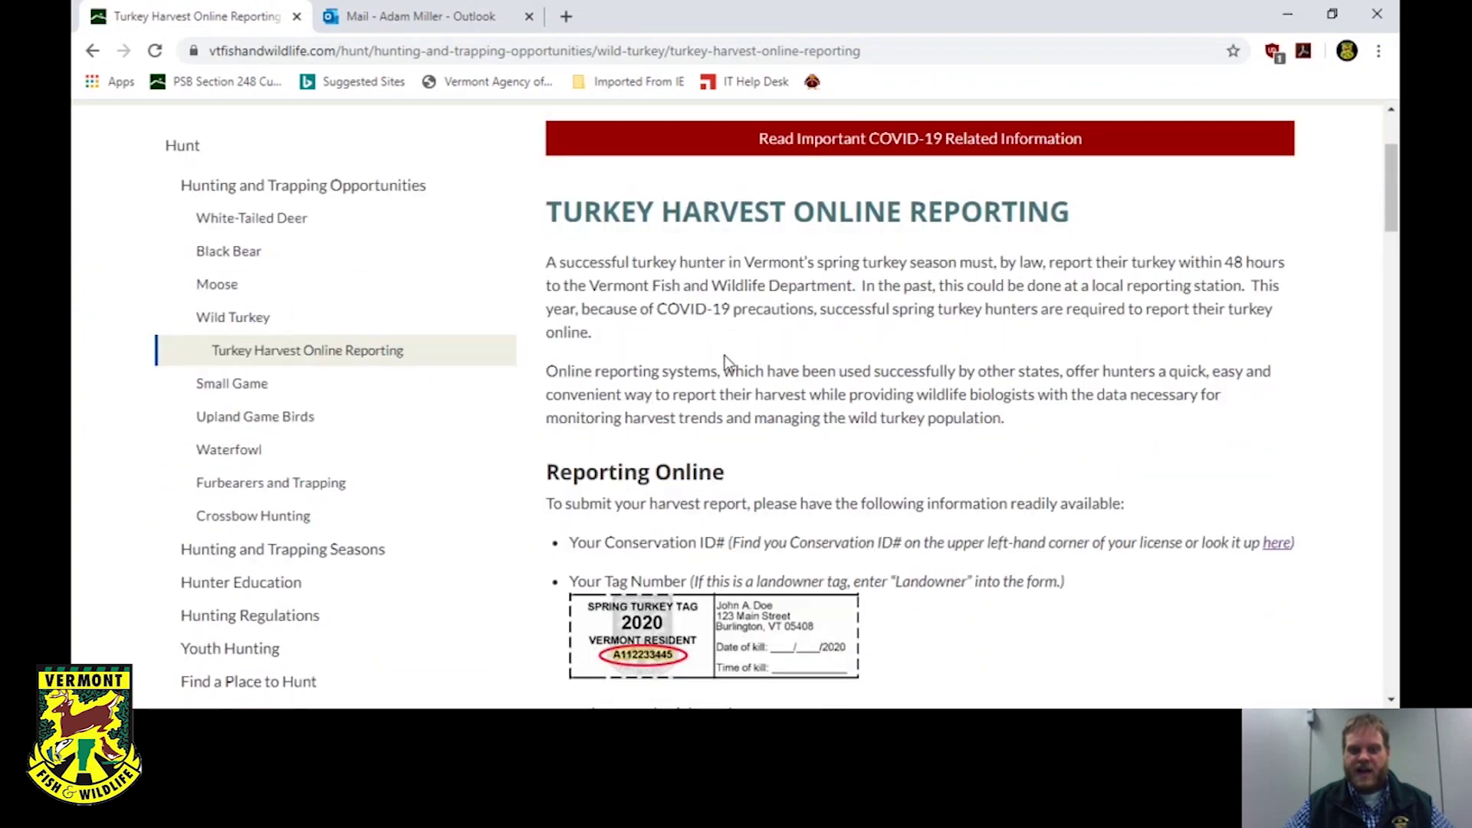
scroll(724, 356, "down", 3)
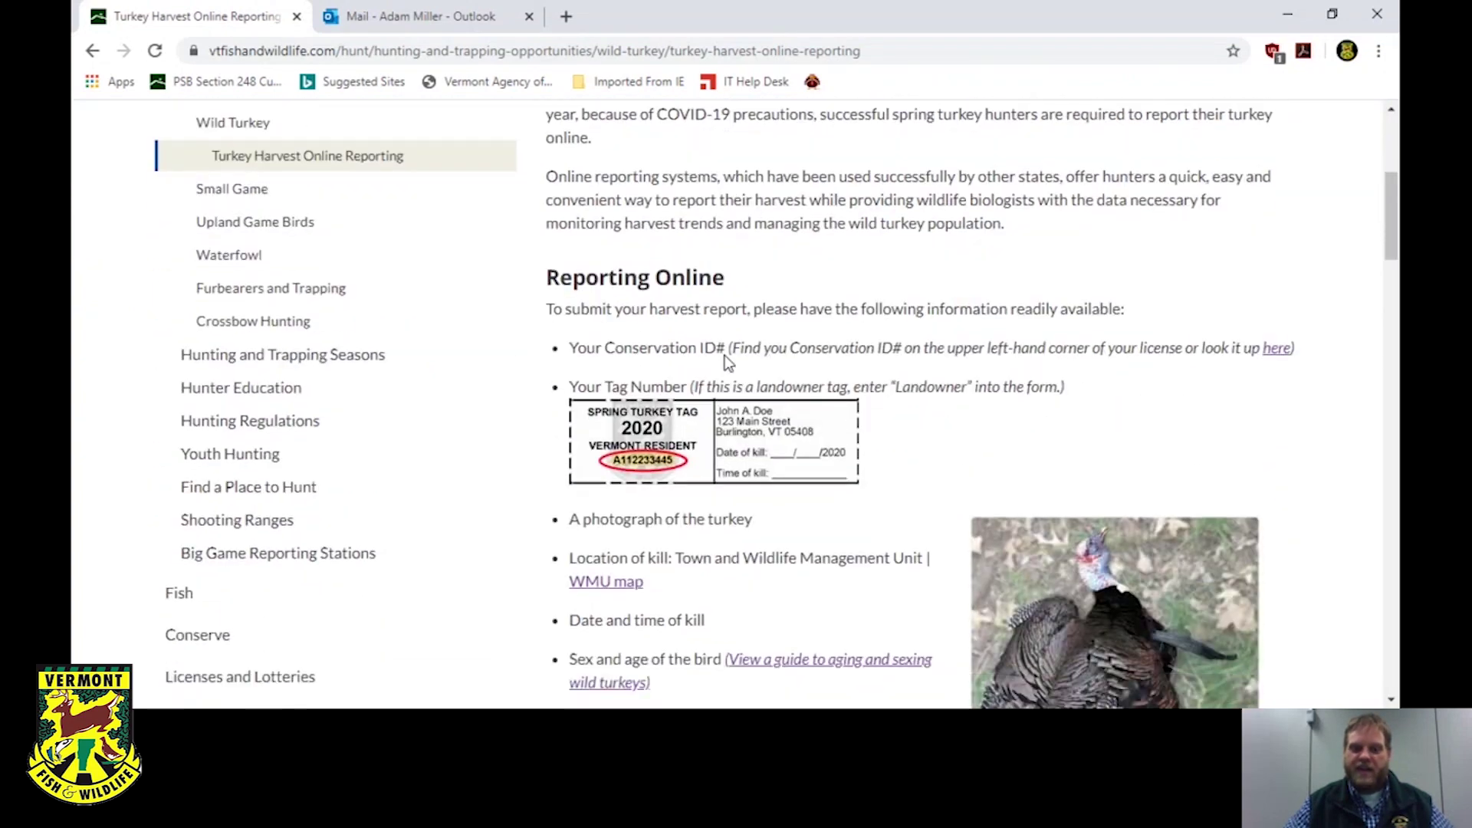
scroll(727, 362, "down", 1)
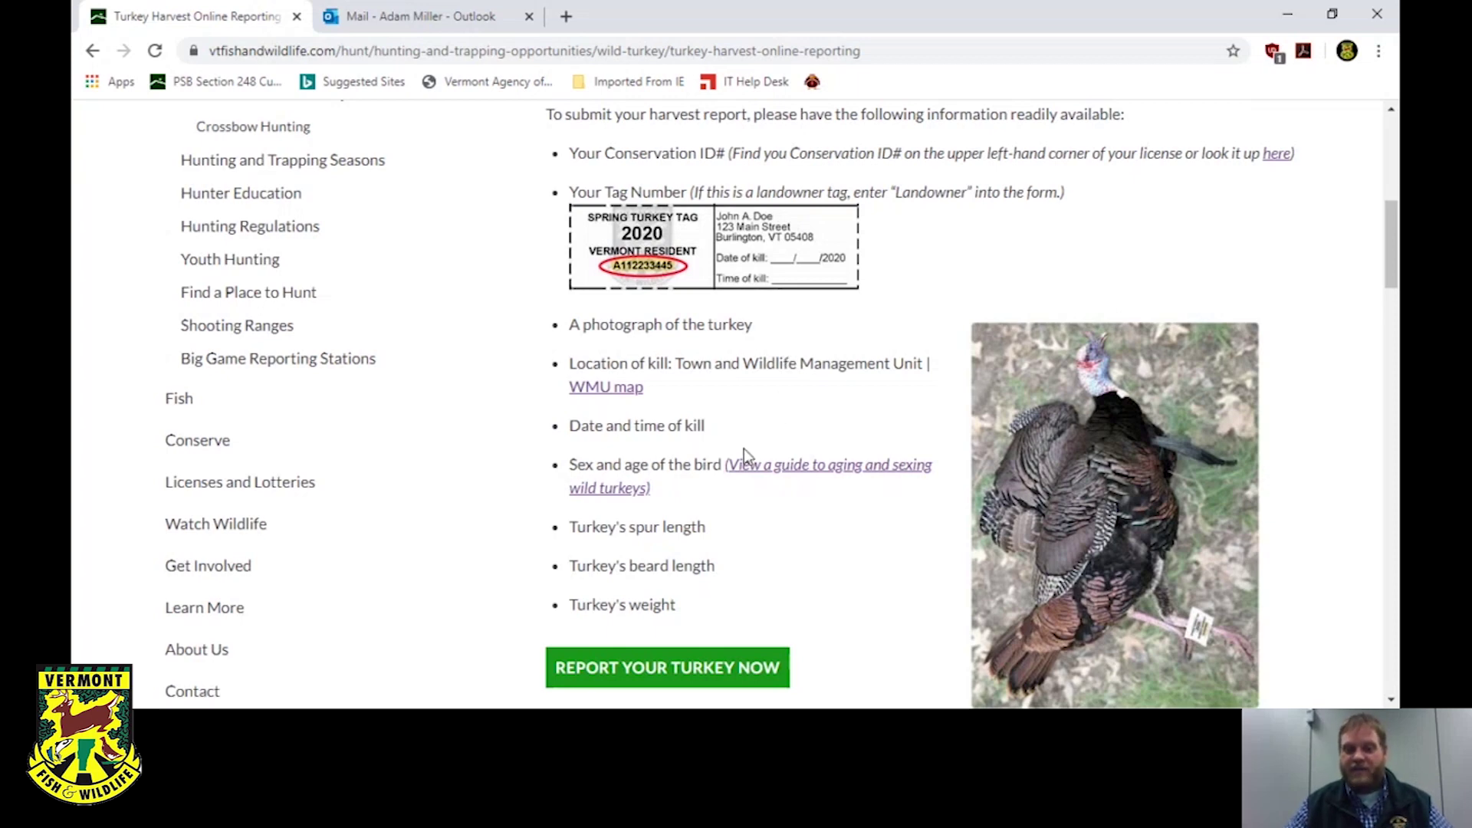
Launch the report with REPORT YOUR TURKEY NOW and scroll through the form's fields.
left_click(652, 669)
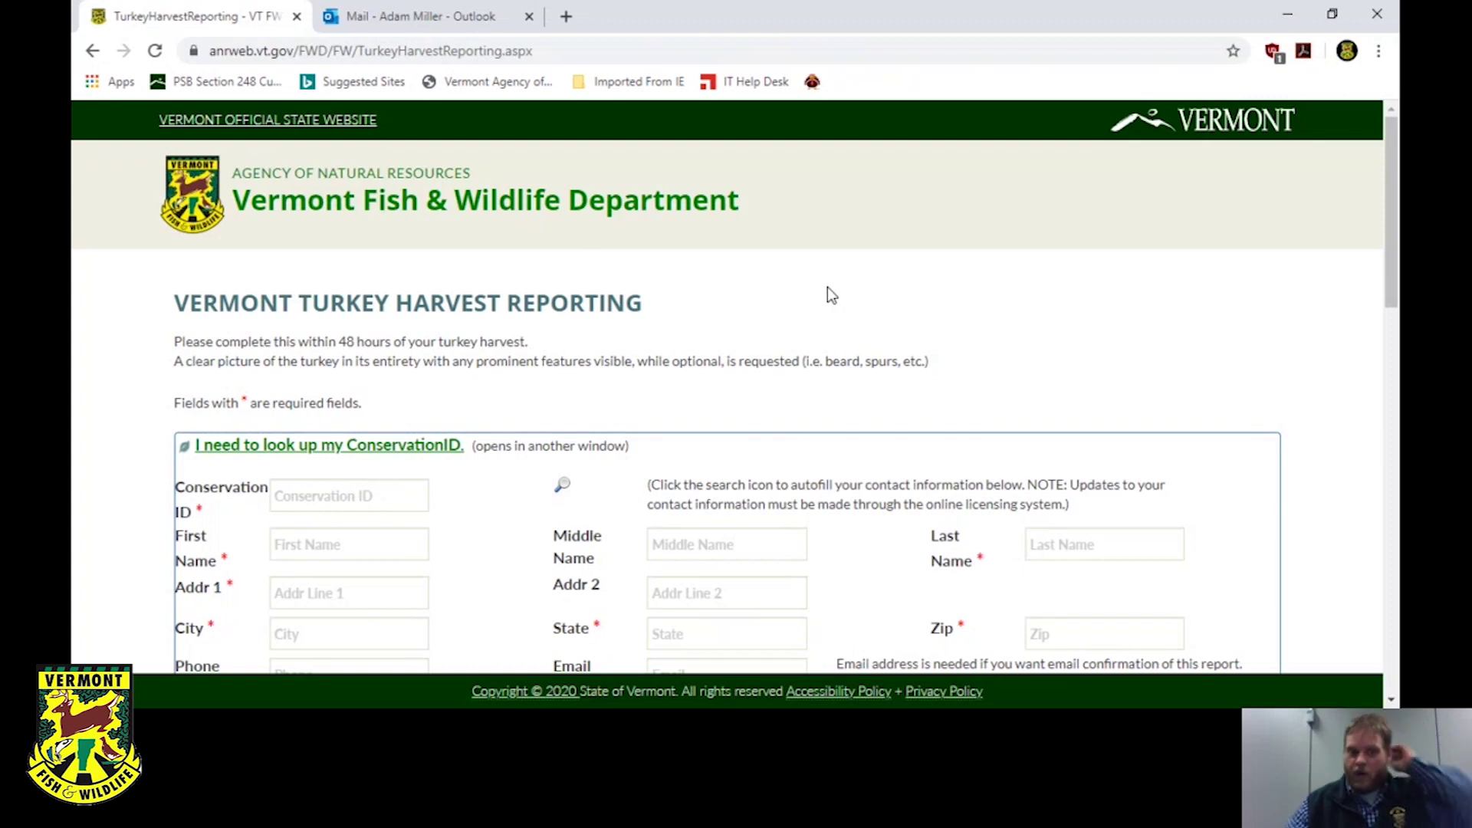
scroll(827, 288, "down", 1)
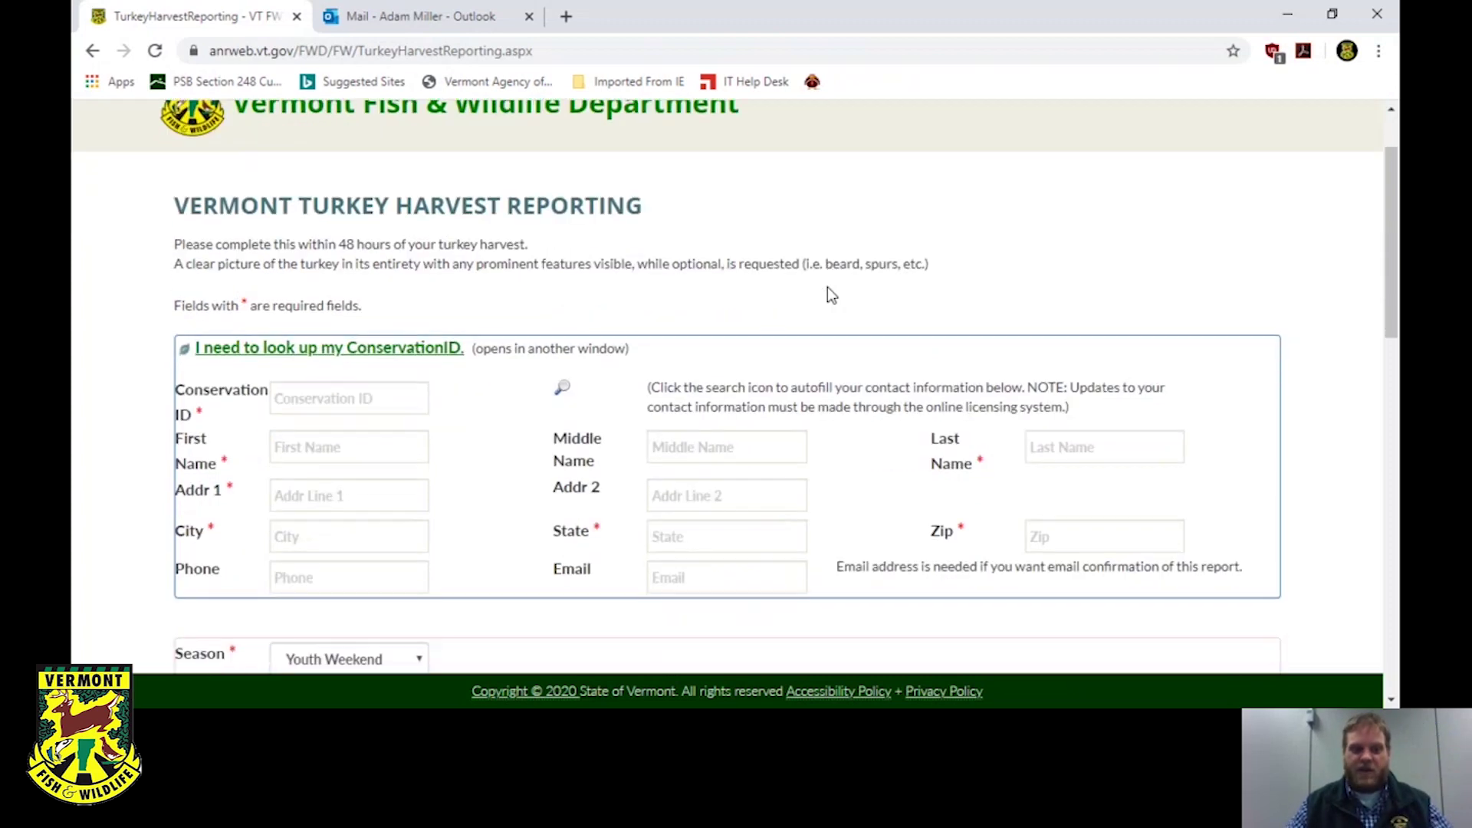
scroll(827, 289, "down", 1)
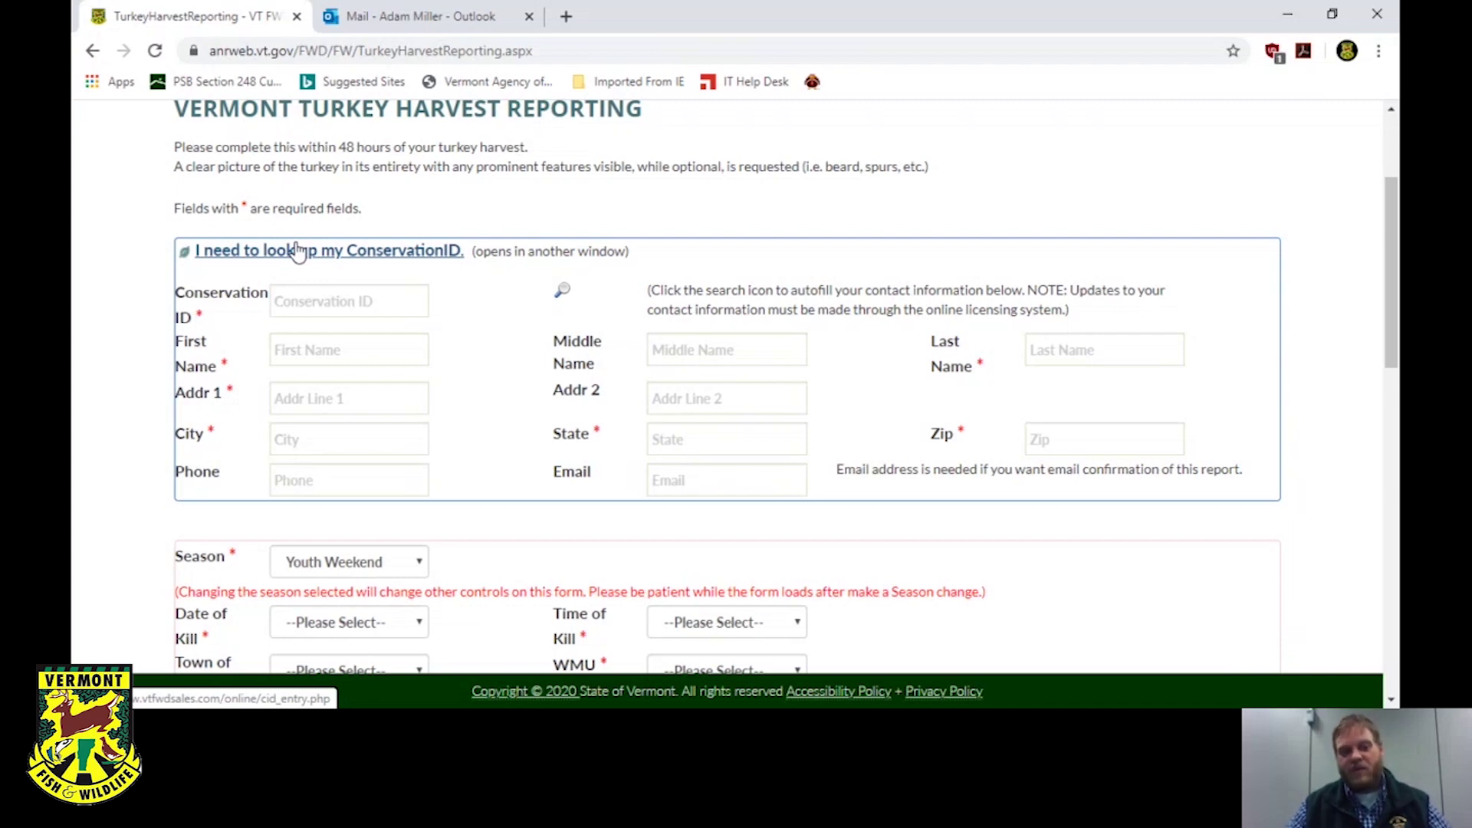
Start a Conservation ID lookup, mark the ID as unknown, and enter the hunter's last name.
left_click(336, 253)
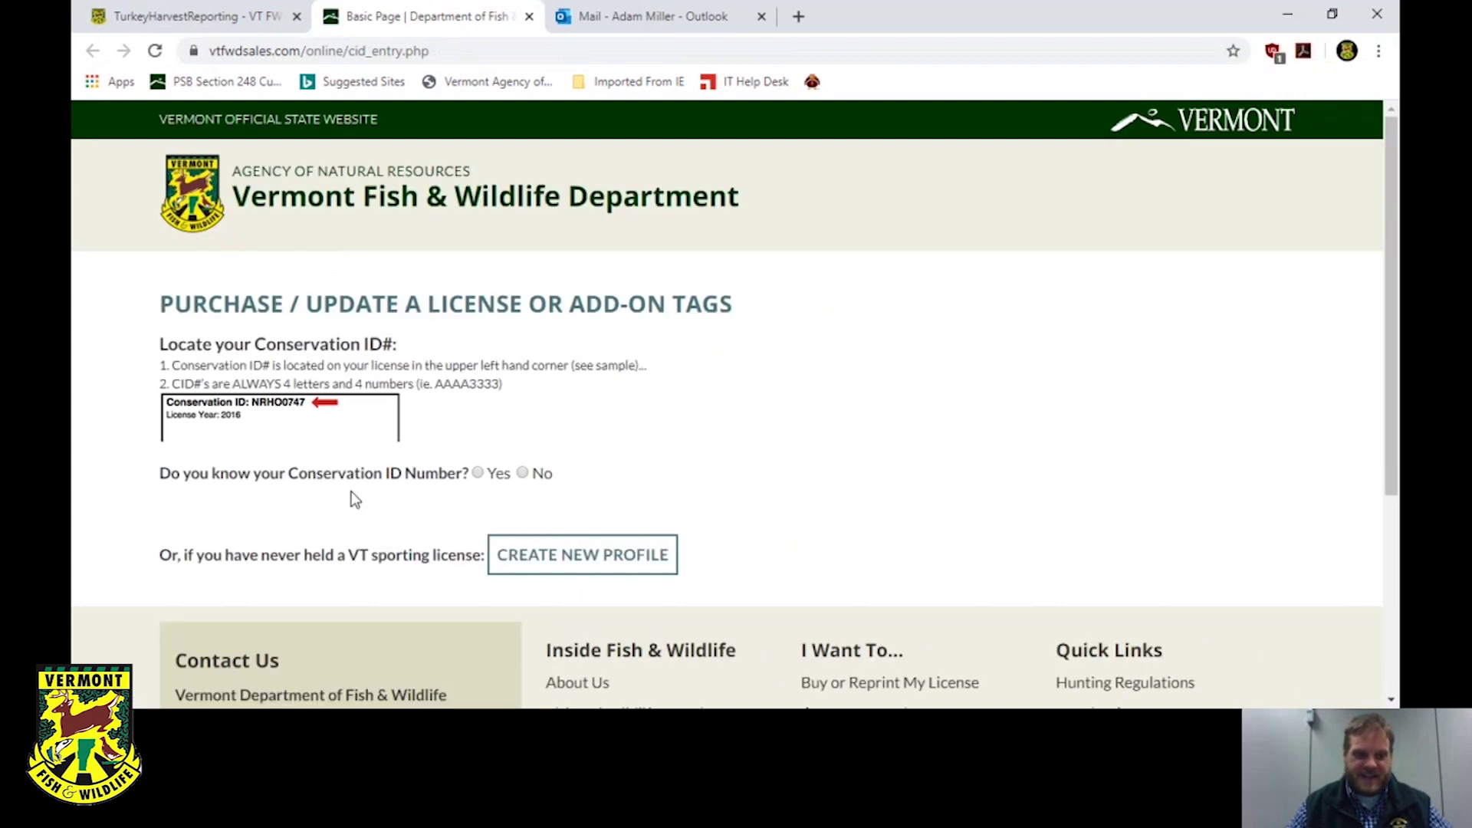
left_click(524, 474)
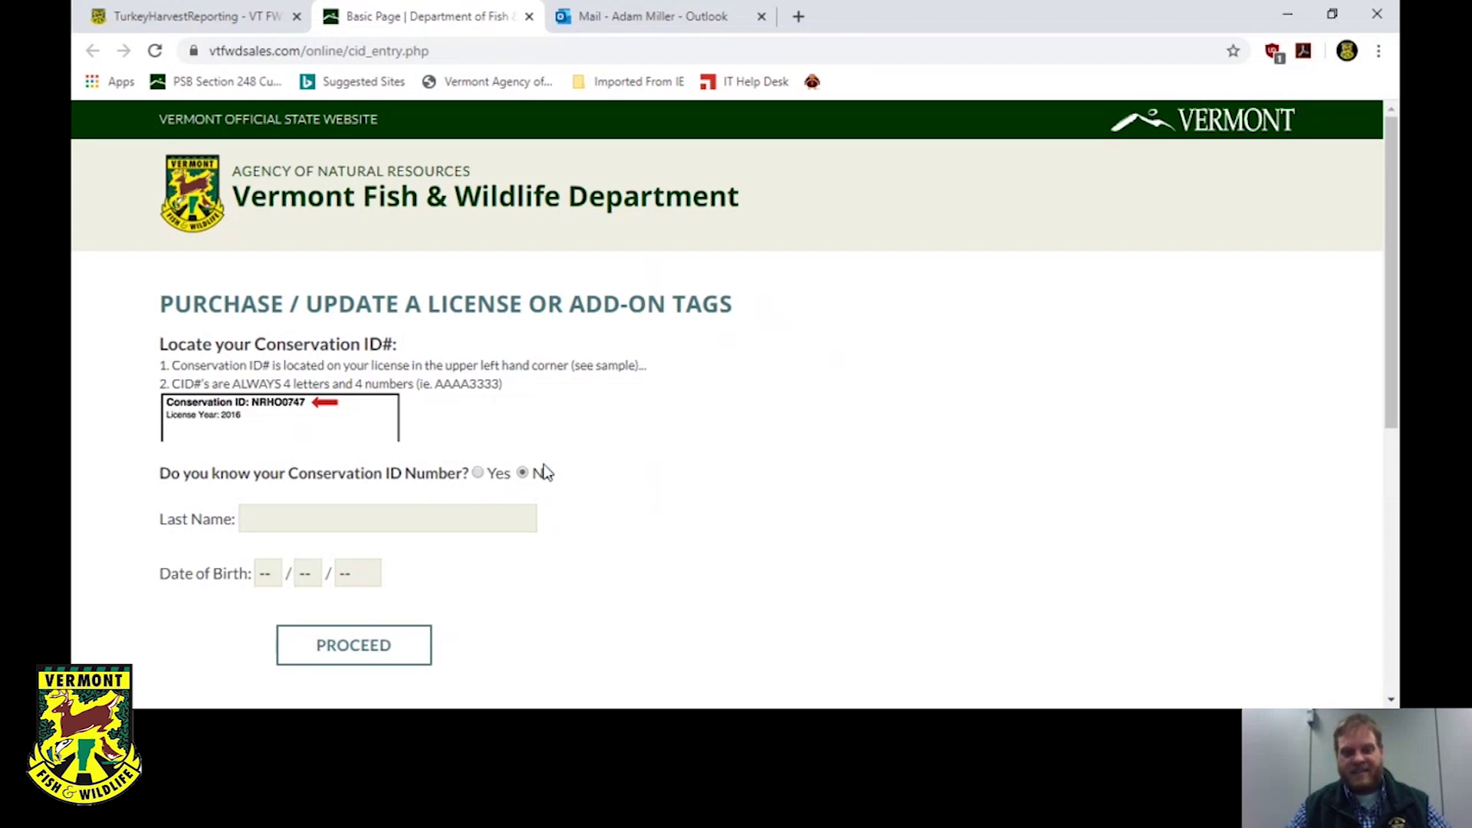
left_click(481, 507)
type("iller")
Enter the hunter's birth month, day and year and submit the lookup.
left_click(260, 581)
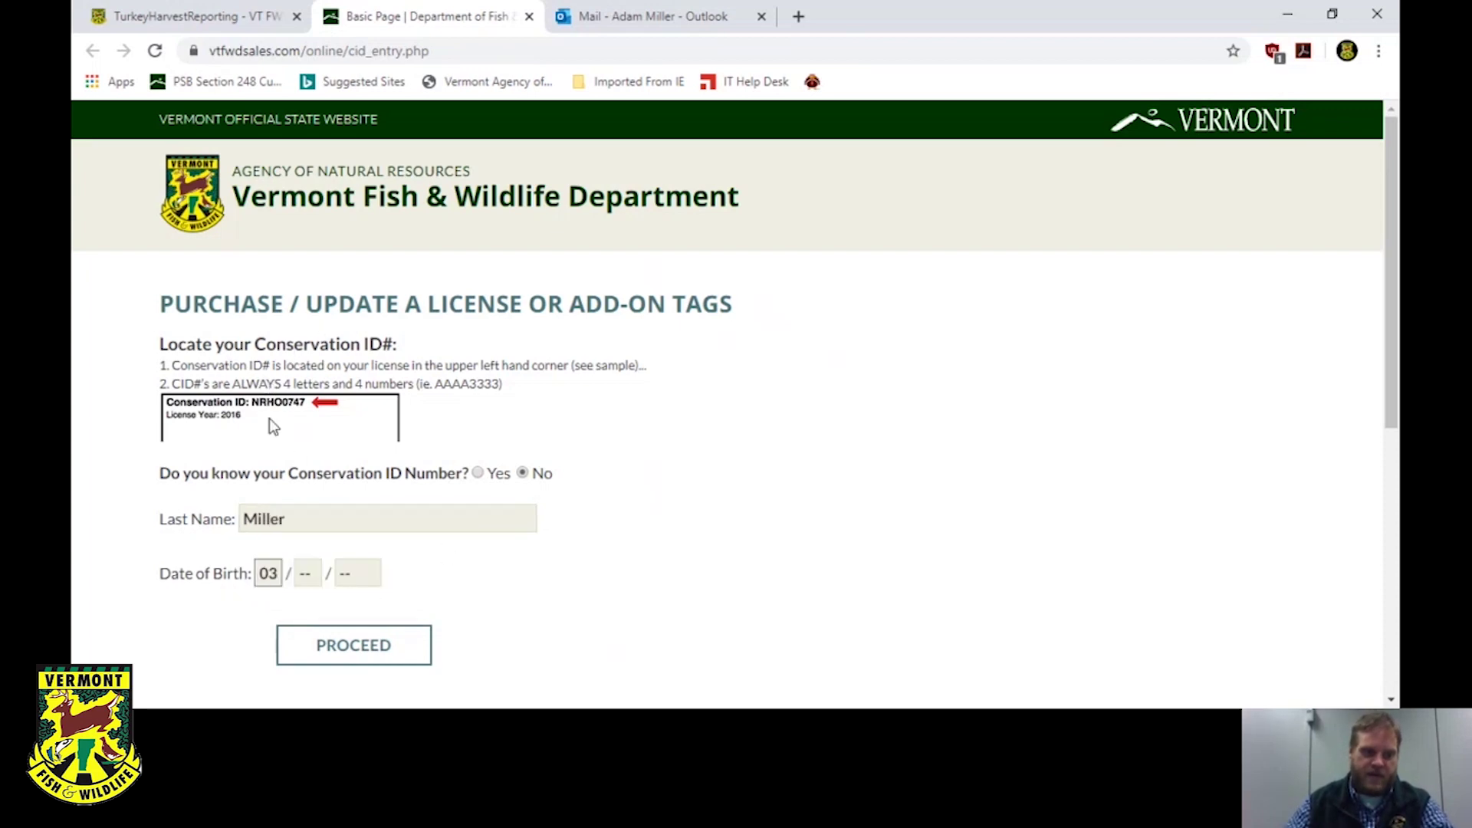
left_click(310, 577)
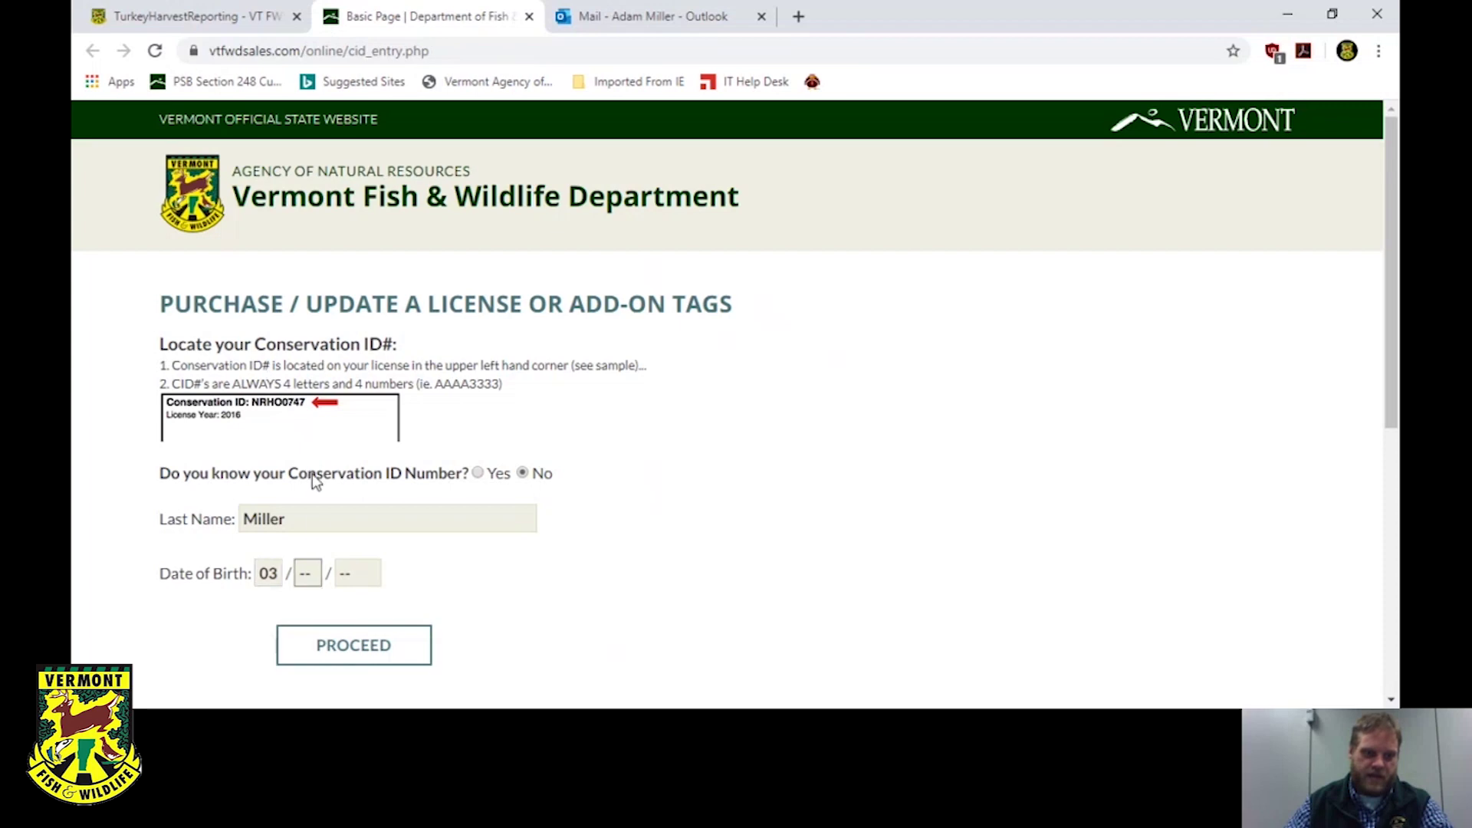
left_click(366, 578)
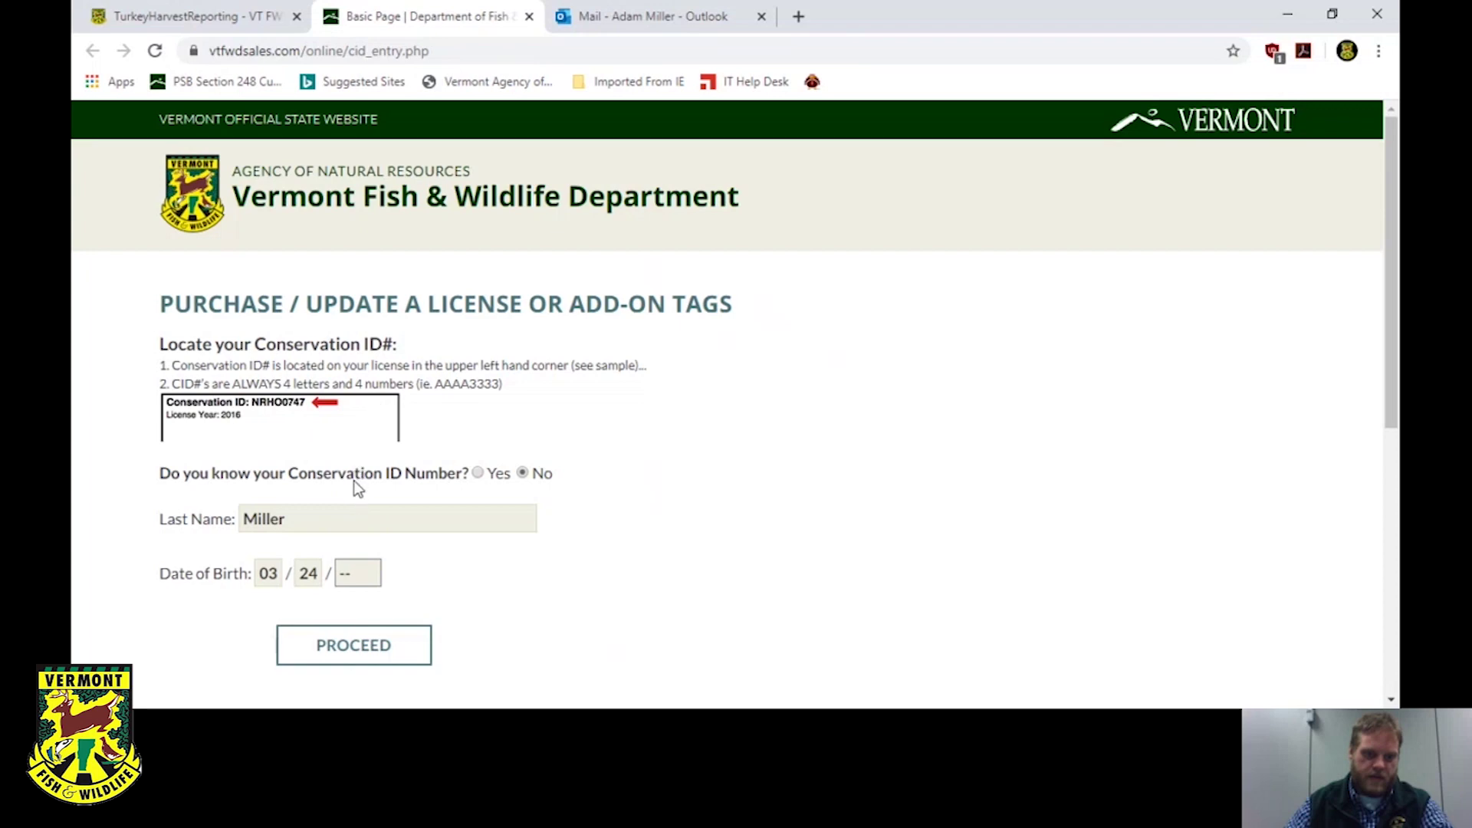
left_click(380, 653)
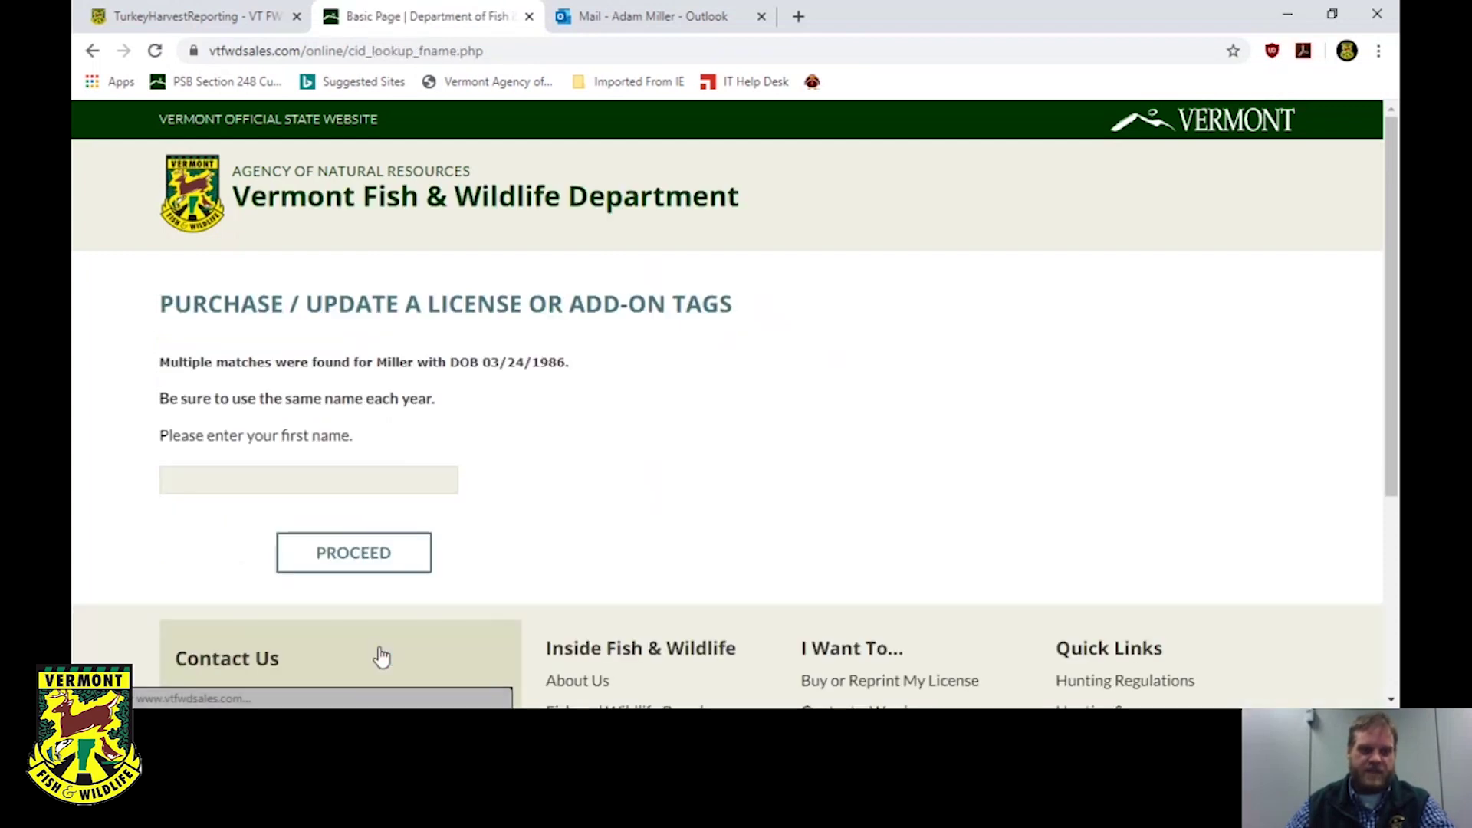
Confirm the hunter's first name, copy the found Conservation ID, and close the lookup tab.
left_click(329, 479)
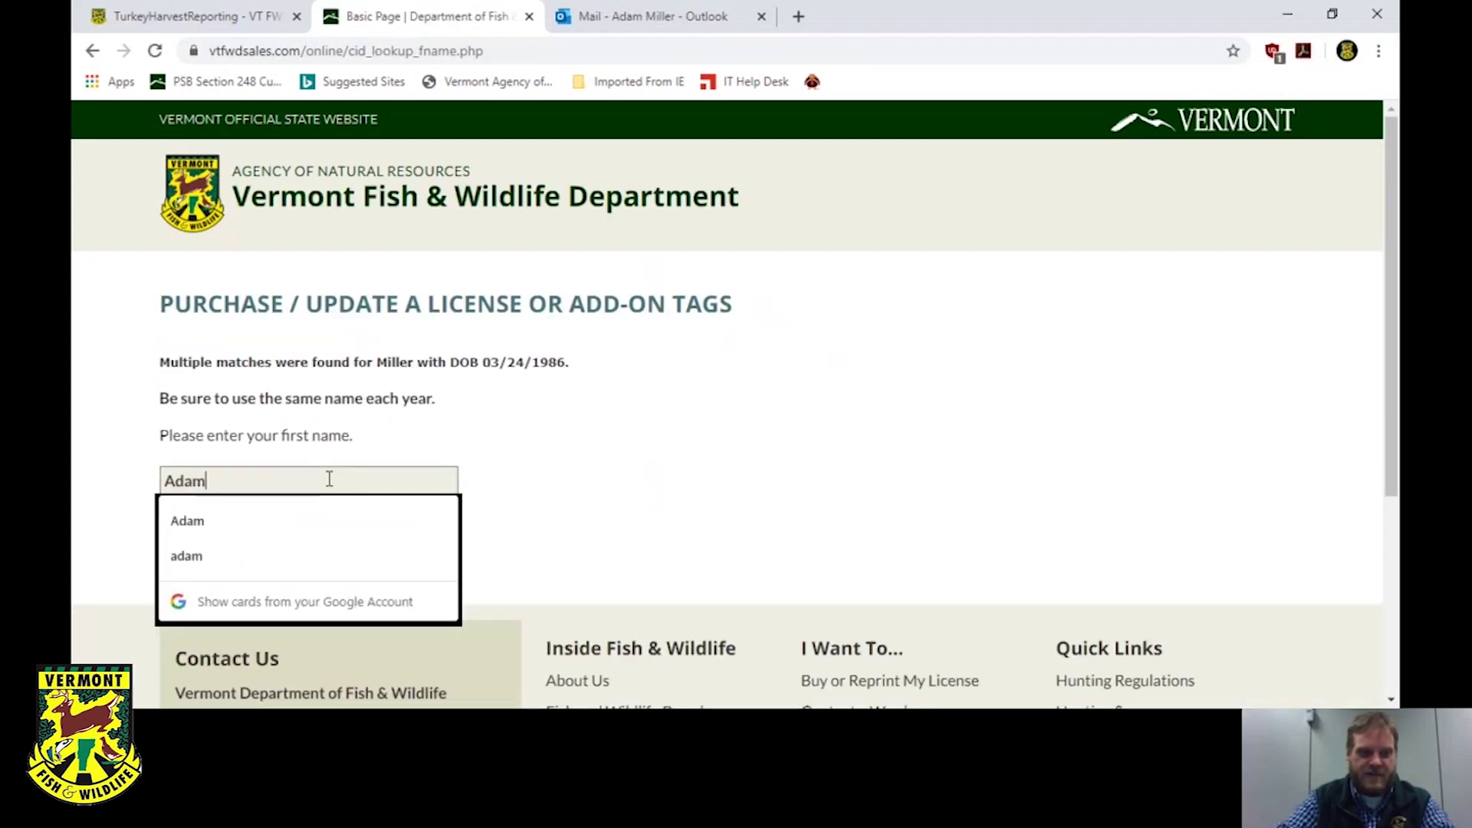
key("Return")
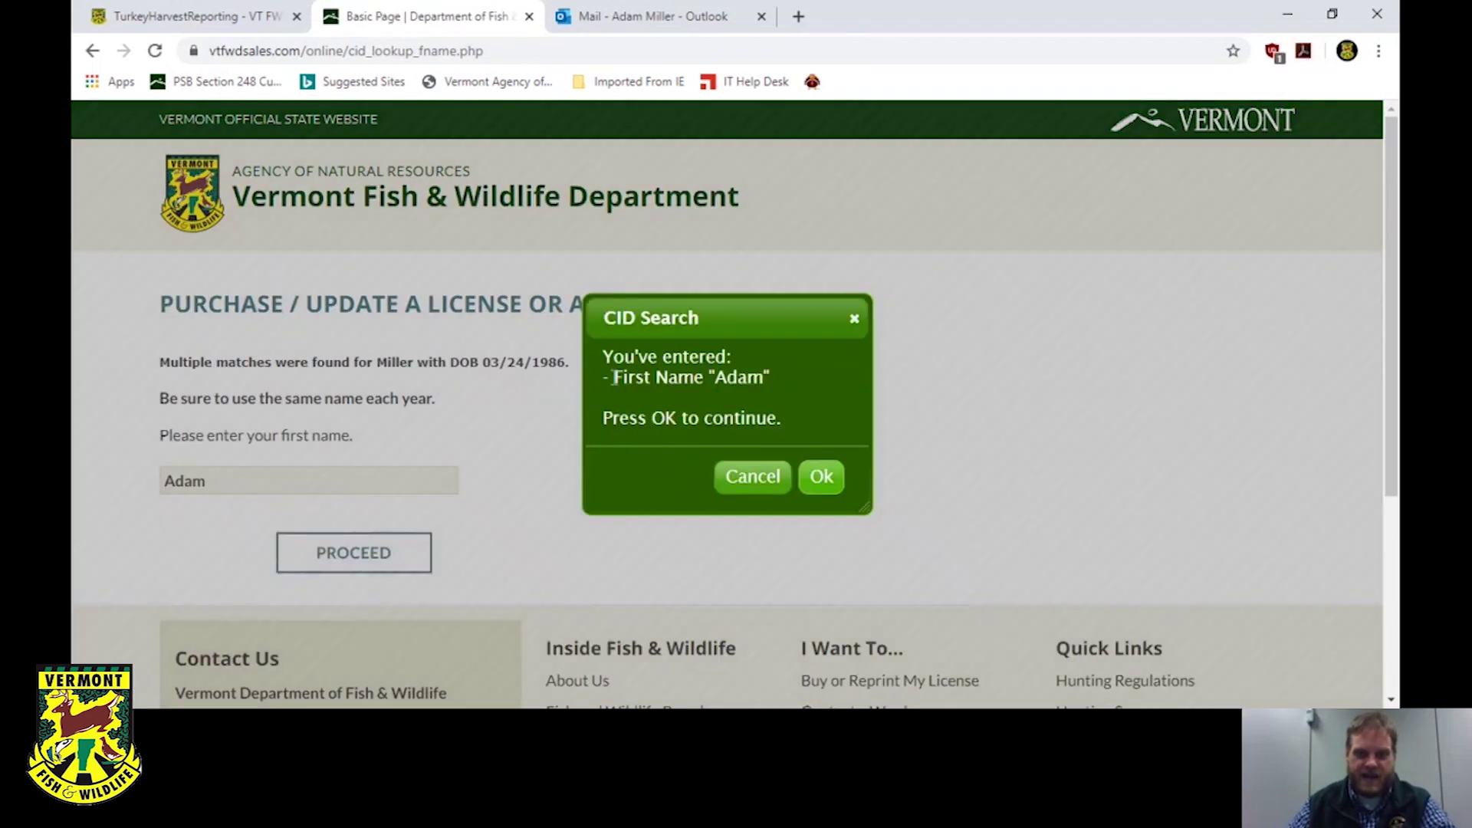
left_click(822, 476)
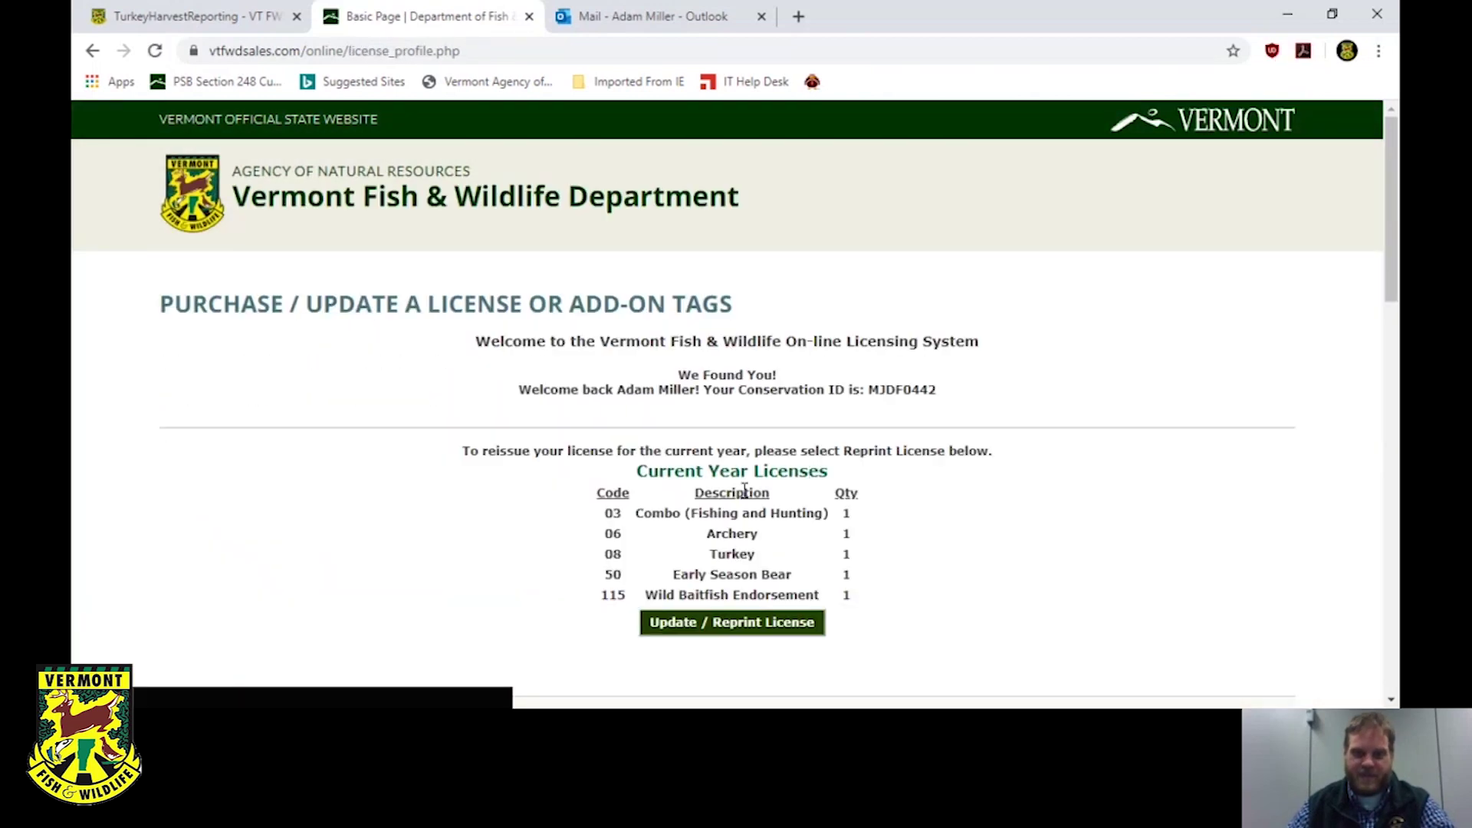
left_click_drag(952, 387, 870, 397)
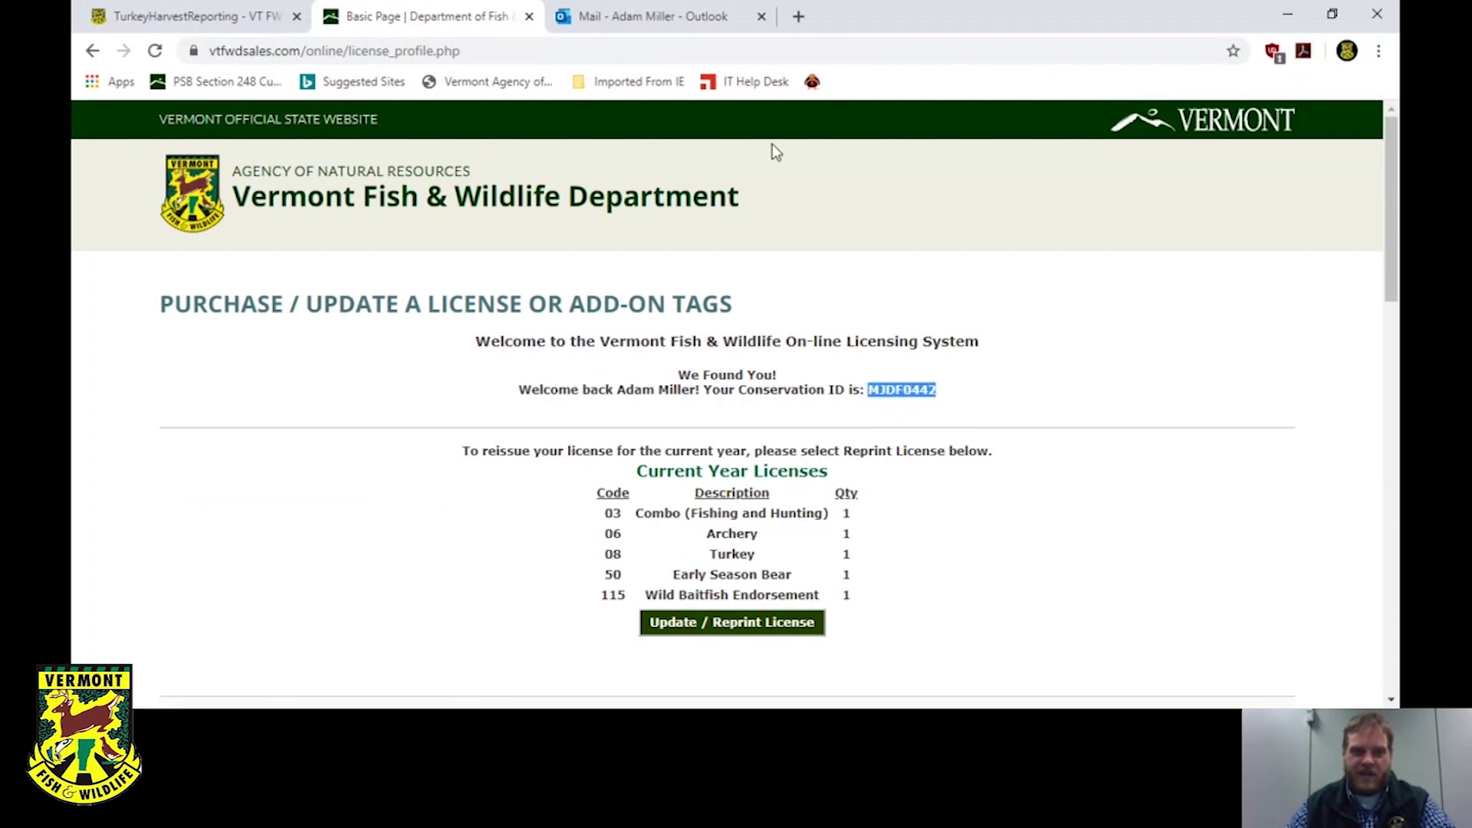
left_click(528, 16)
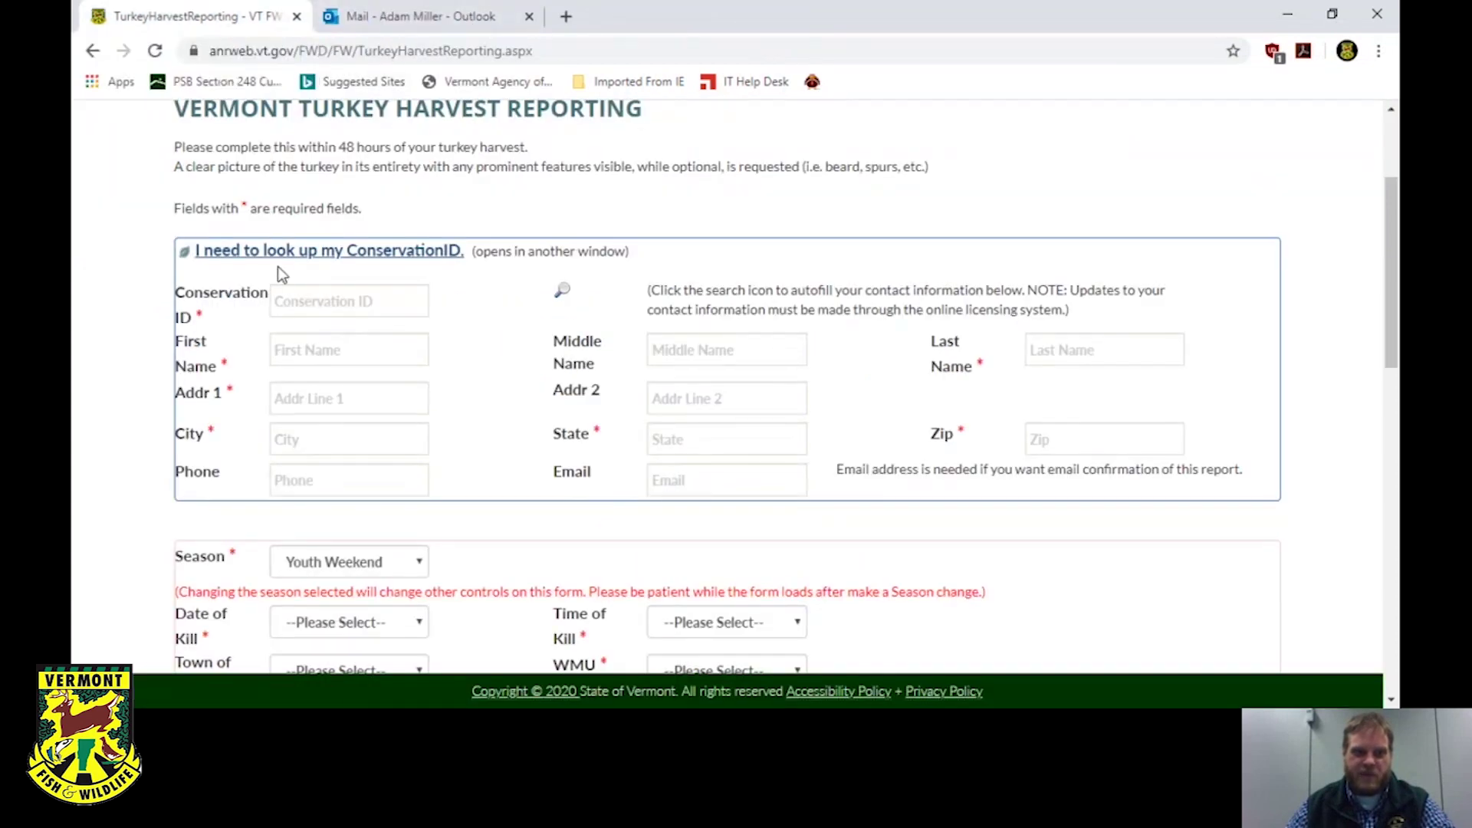
Paste the Conservation ID and run the magnifier search to autofill contact details and tag number.
left_click(291, 298)
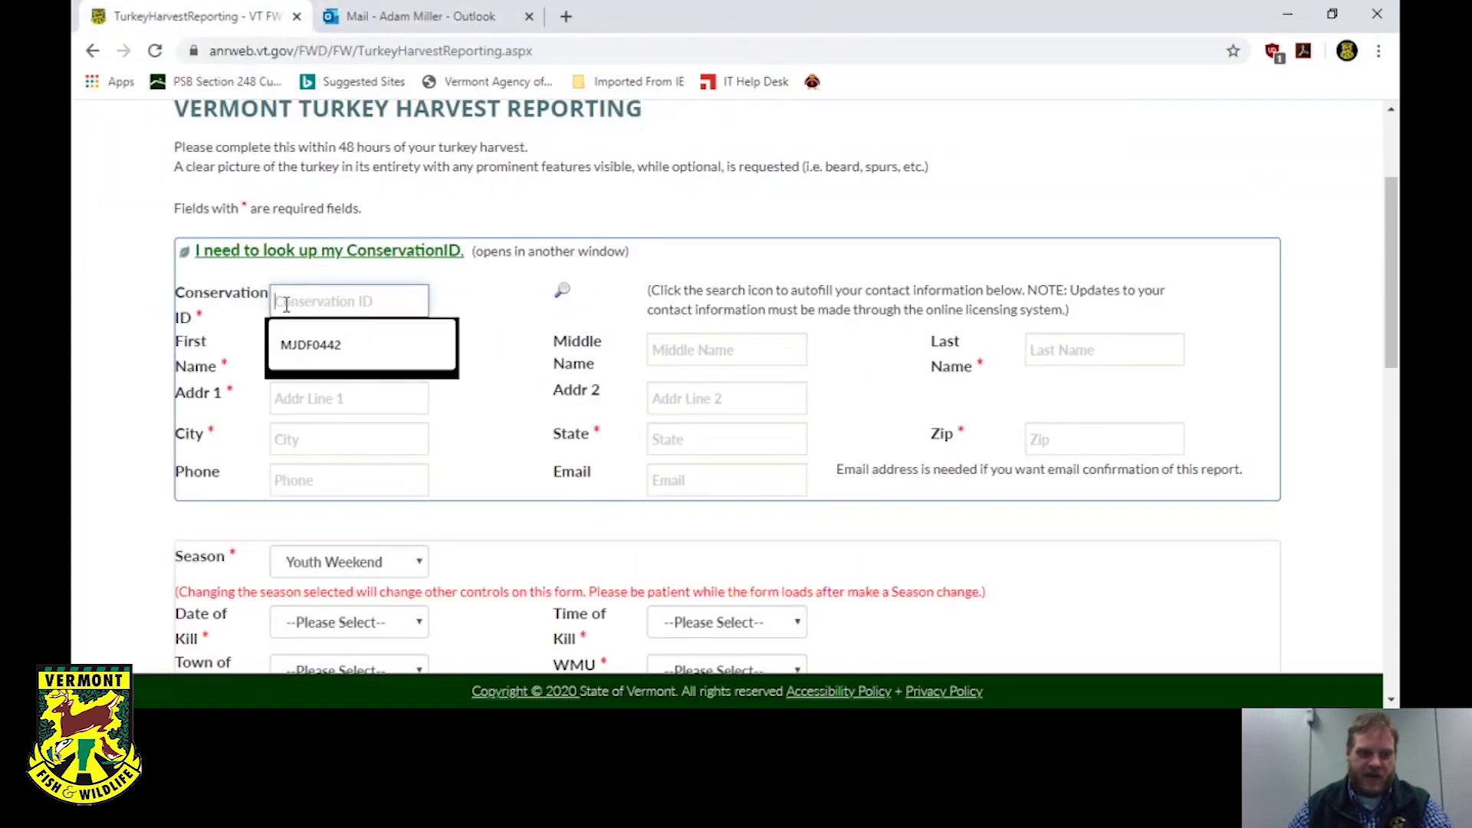
left_click(321, 338)
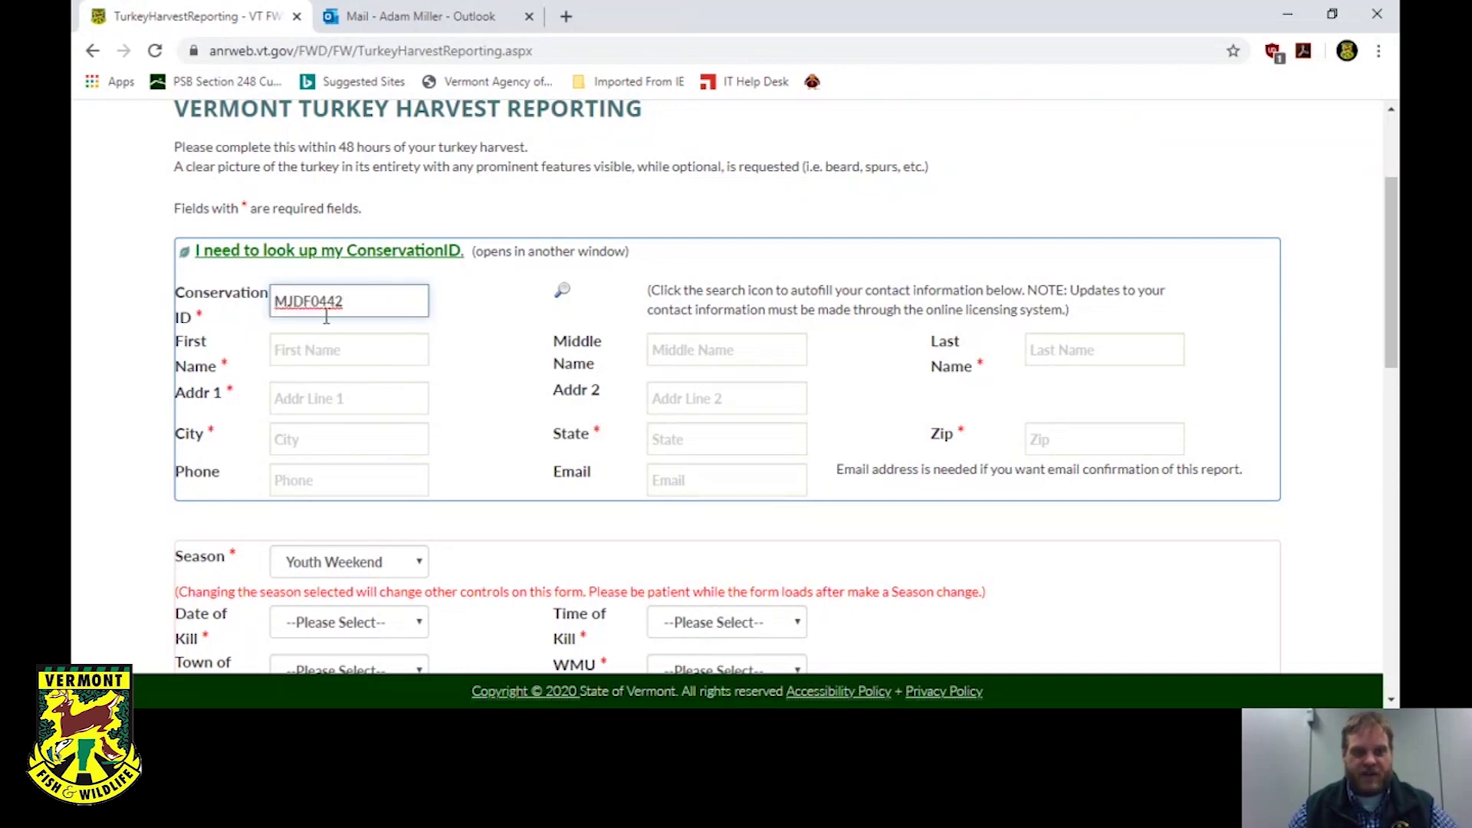
left_click(562, 294)
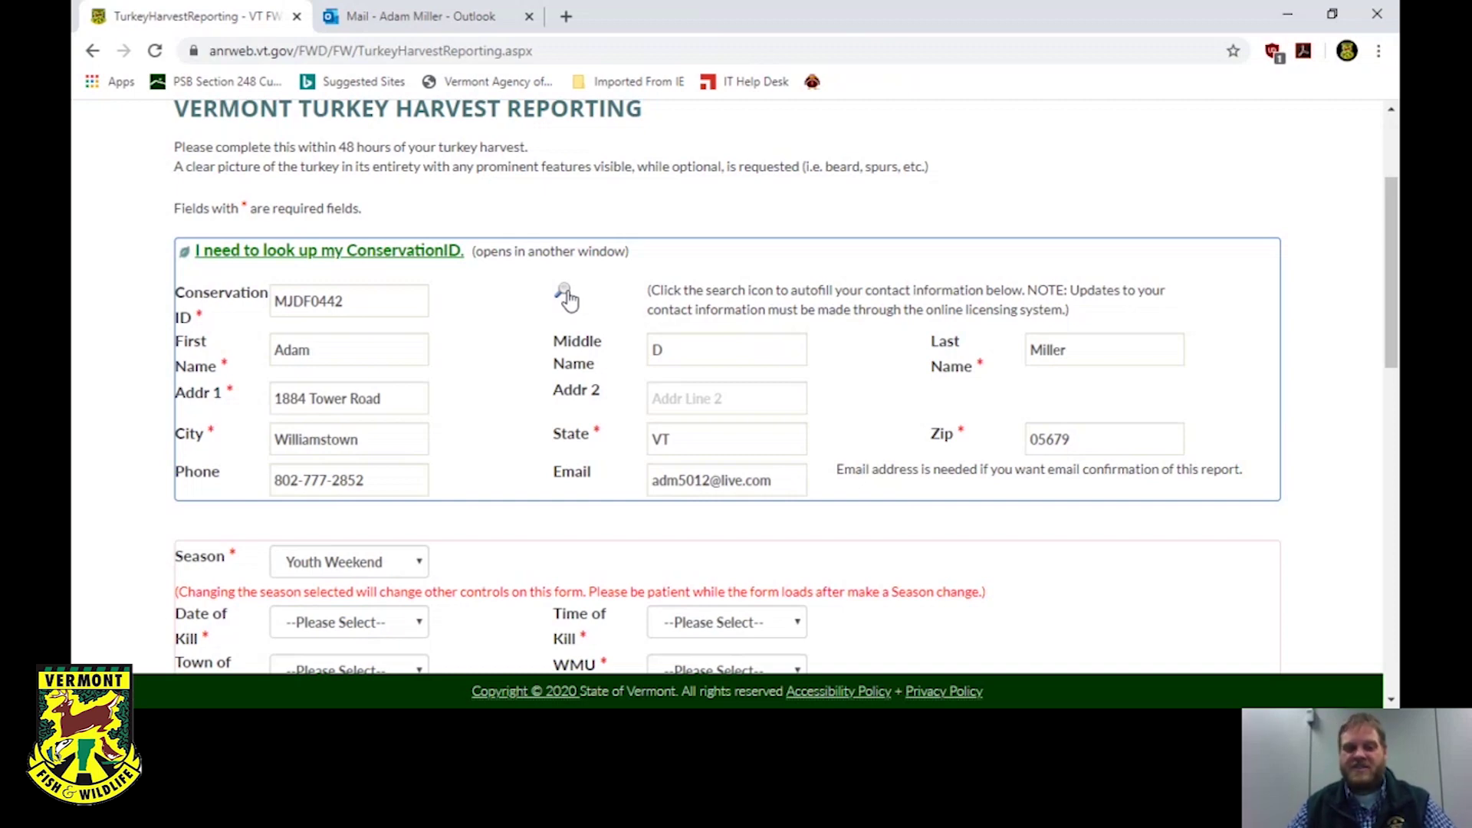
scroll(540, 289, "down", 3)
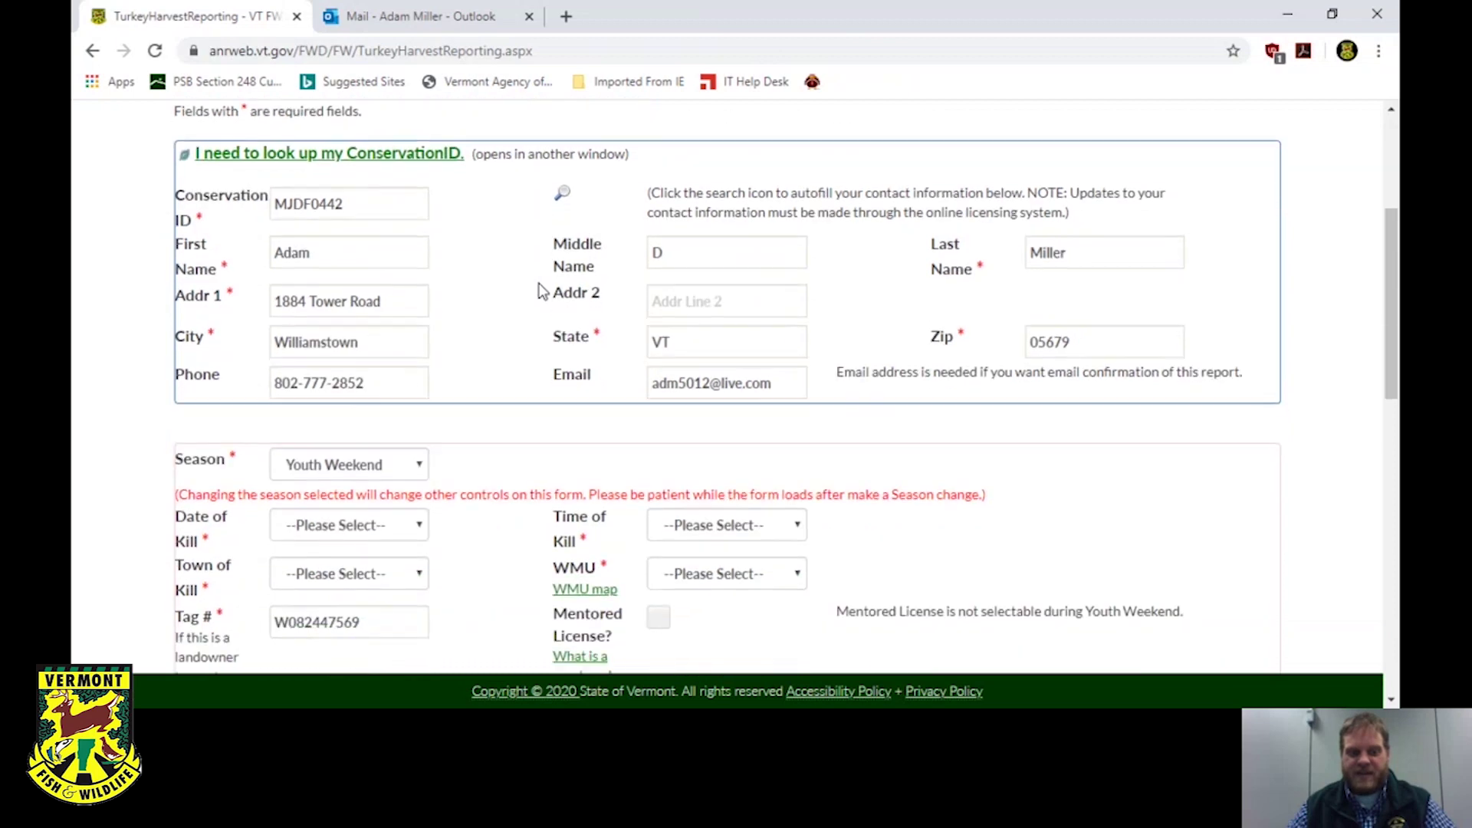
scroll(540, 290, "down", 3)
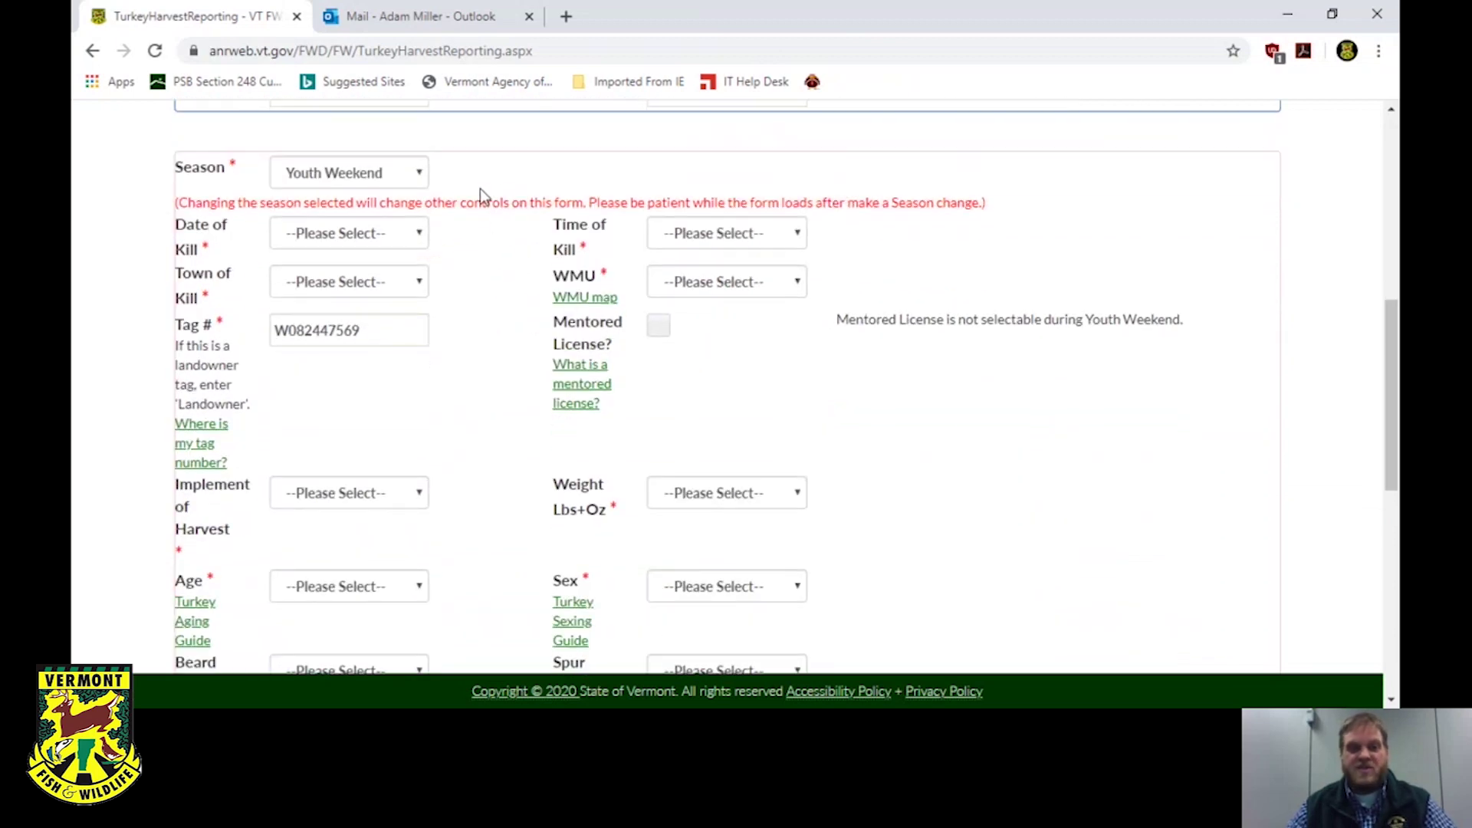
Set Season to Spring and Spring Season Bag to 1st Bird.
left_click(423, 174)
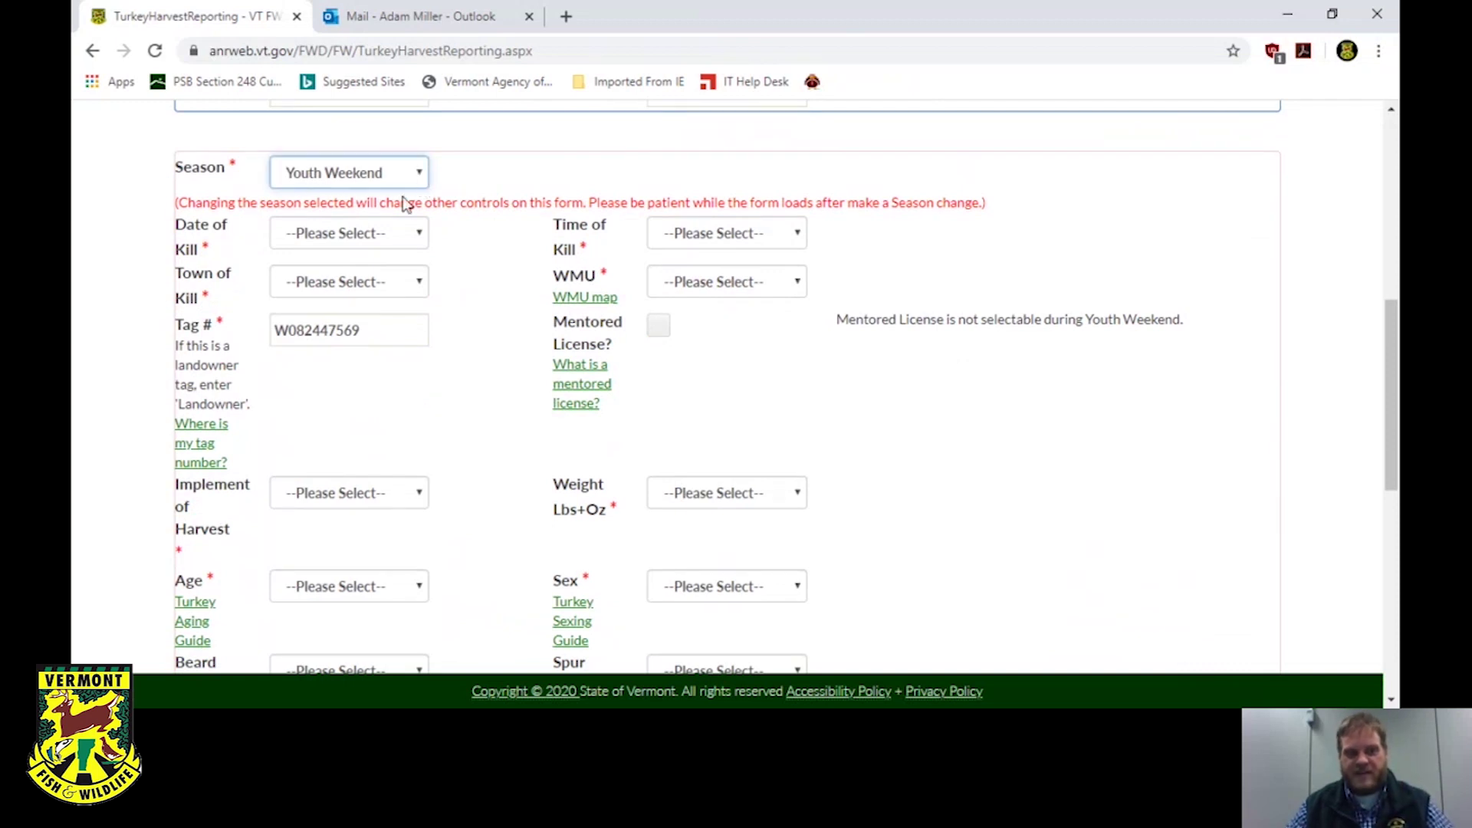
key("Up")
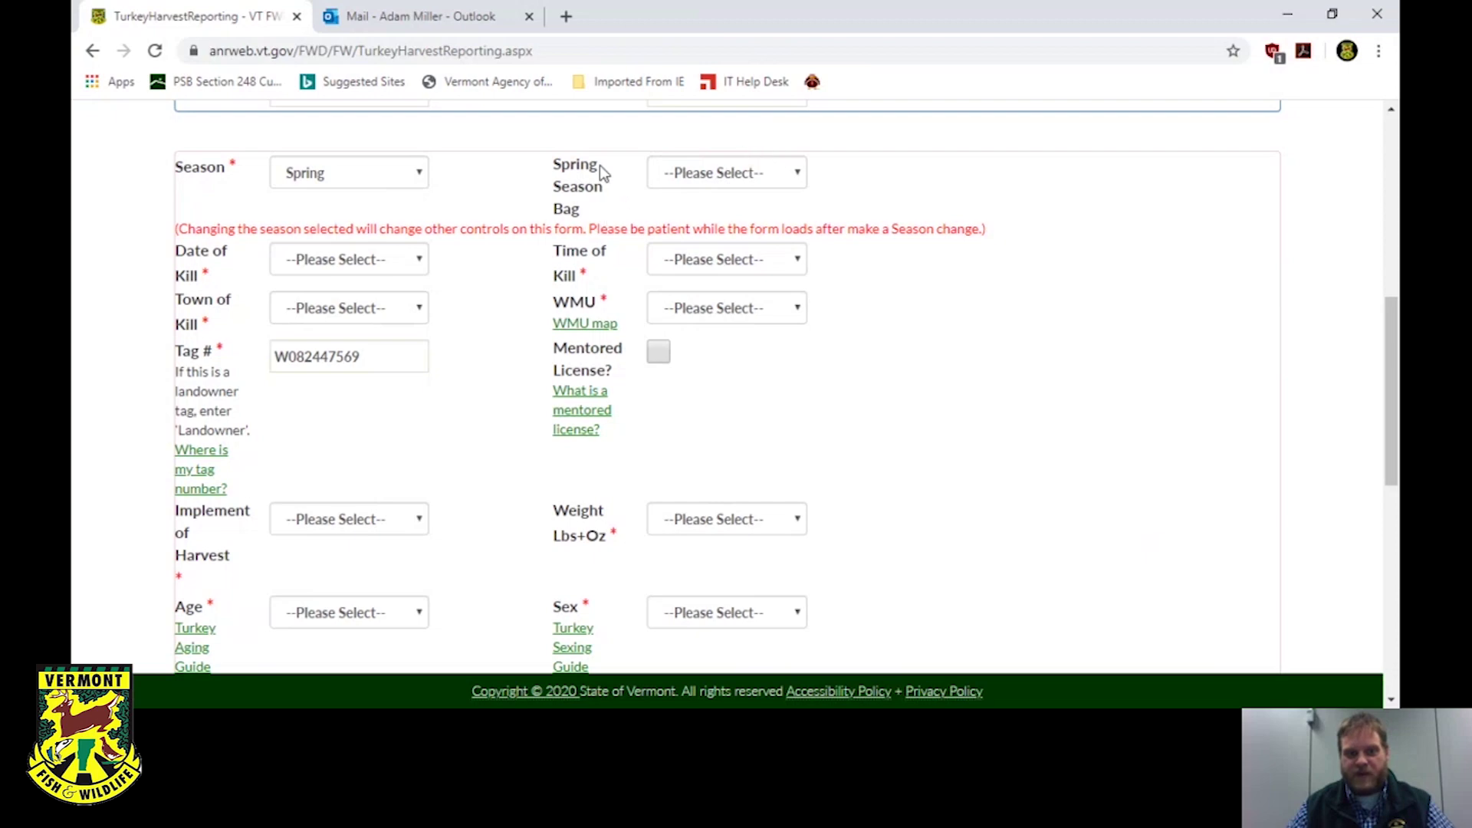
left_click(771, 173)
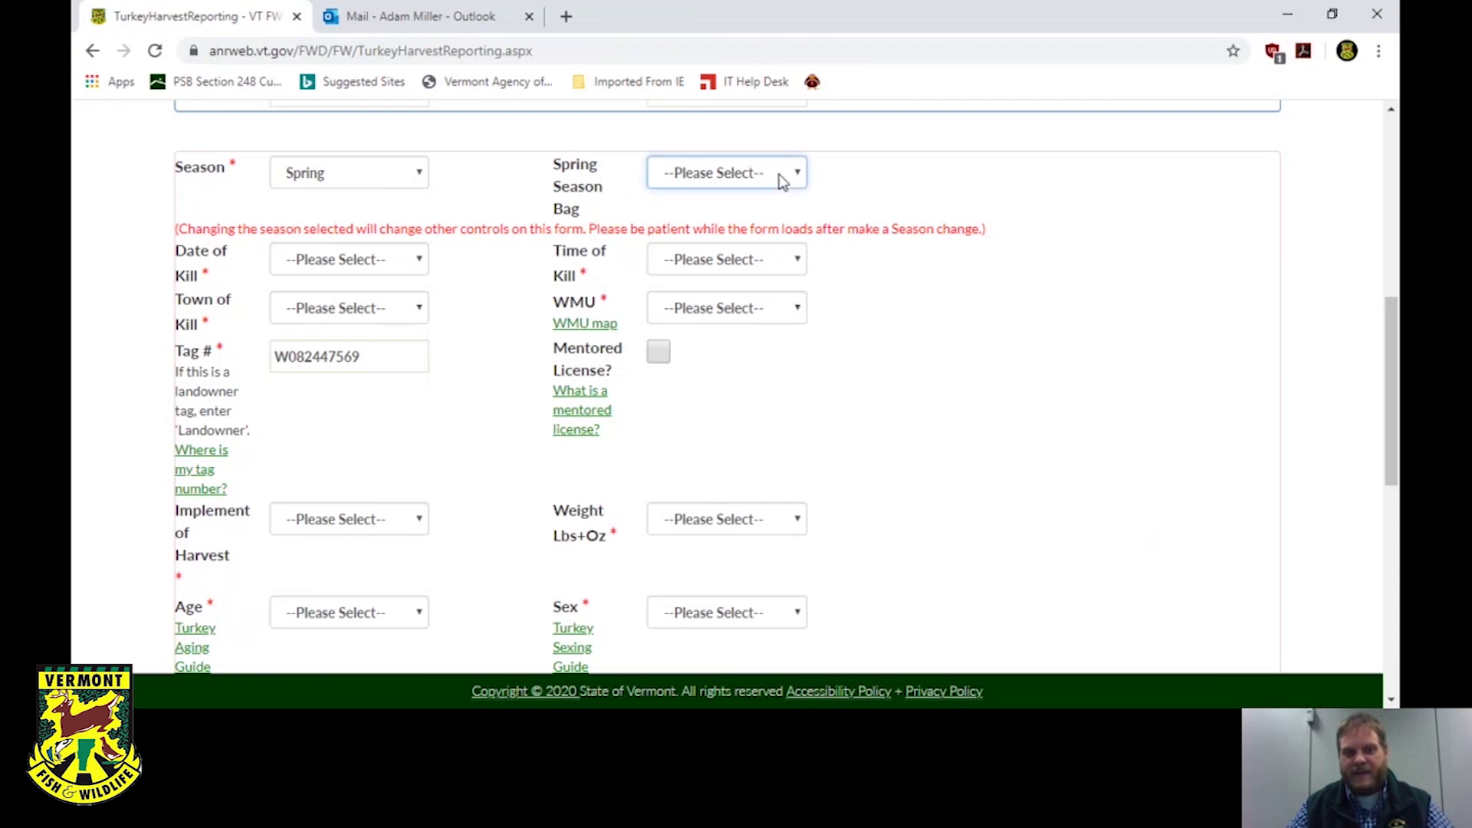
left_click(724, 233)
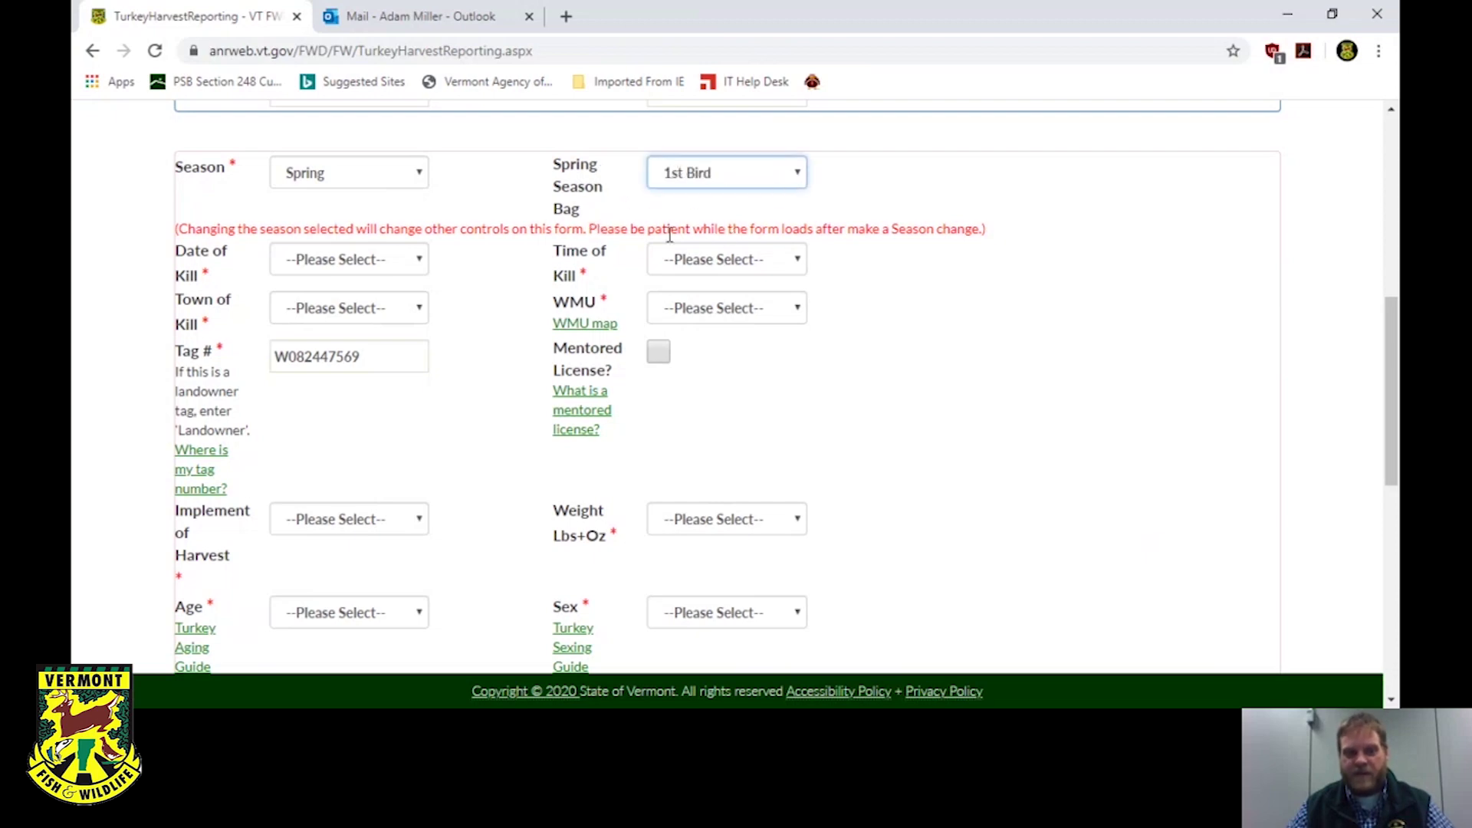
Set kill date 05/04/2020, time 7:01 am - 7:30am, and town Williamstown.
left_click(421, 269)
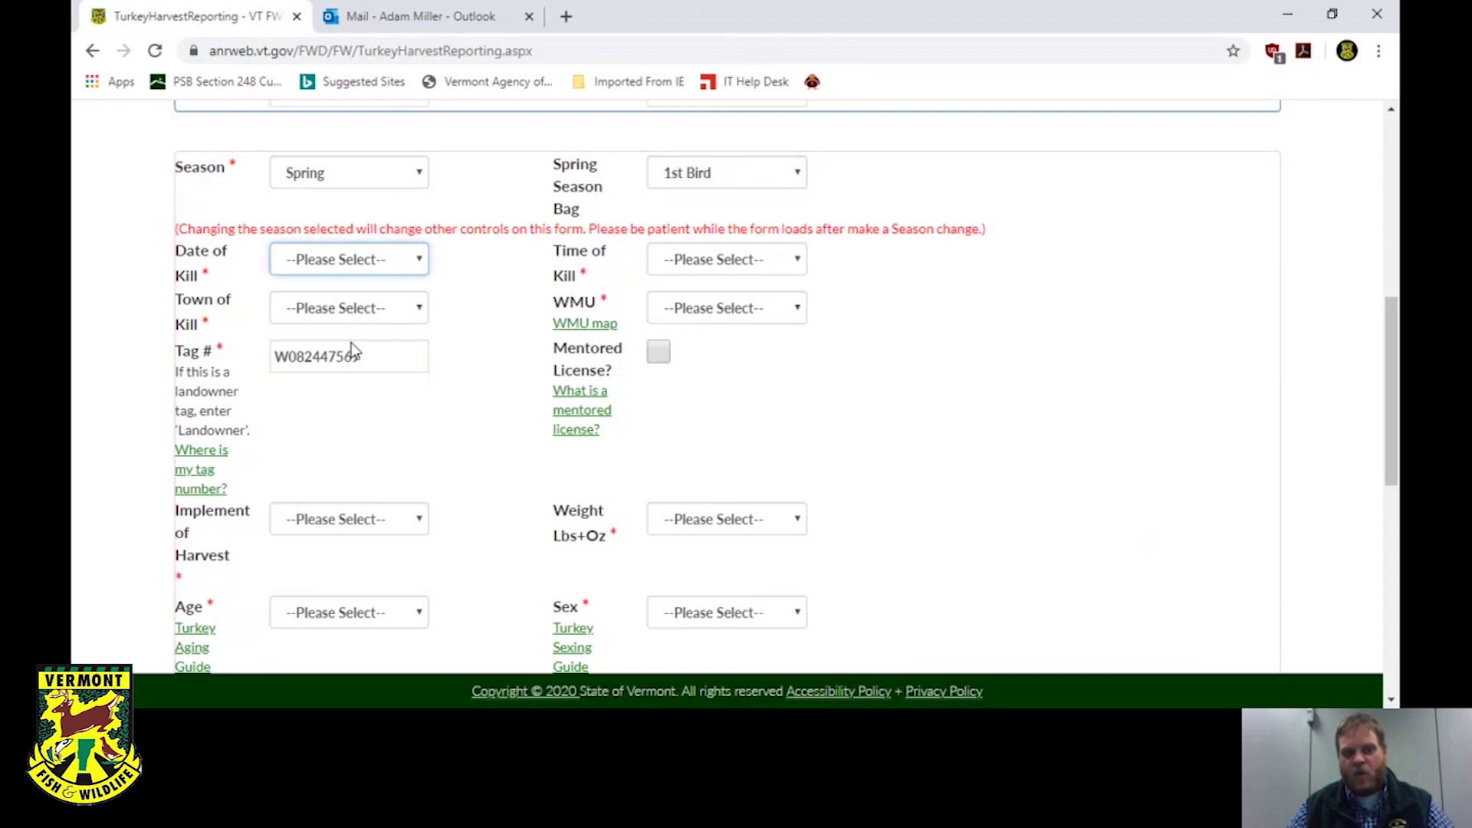
key("Down")
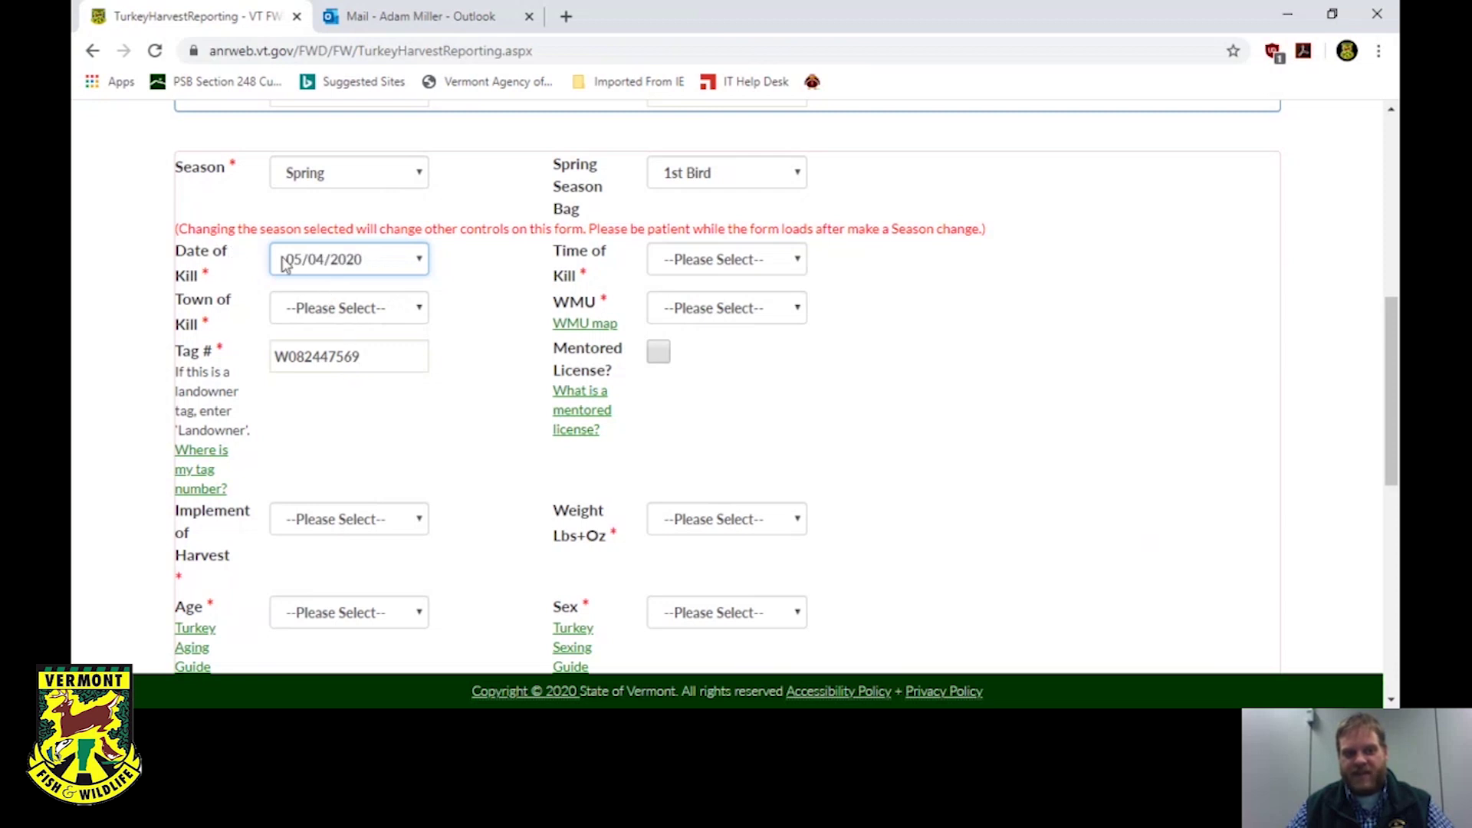
left_click(772, 259)
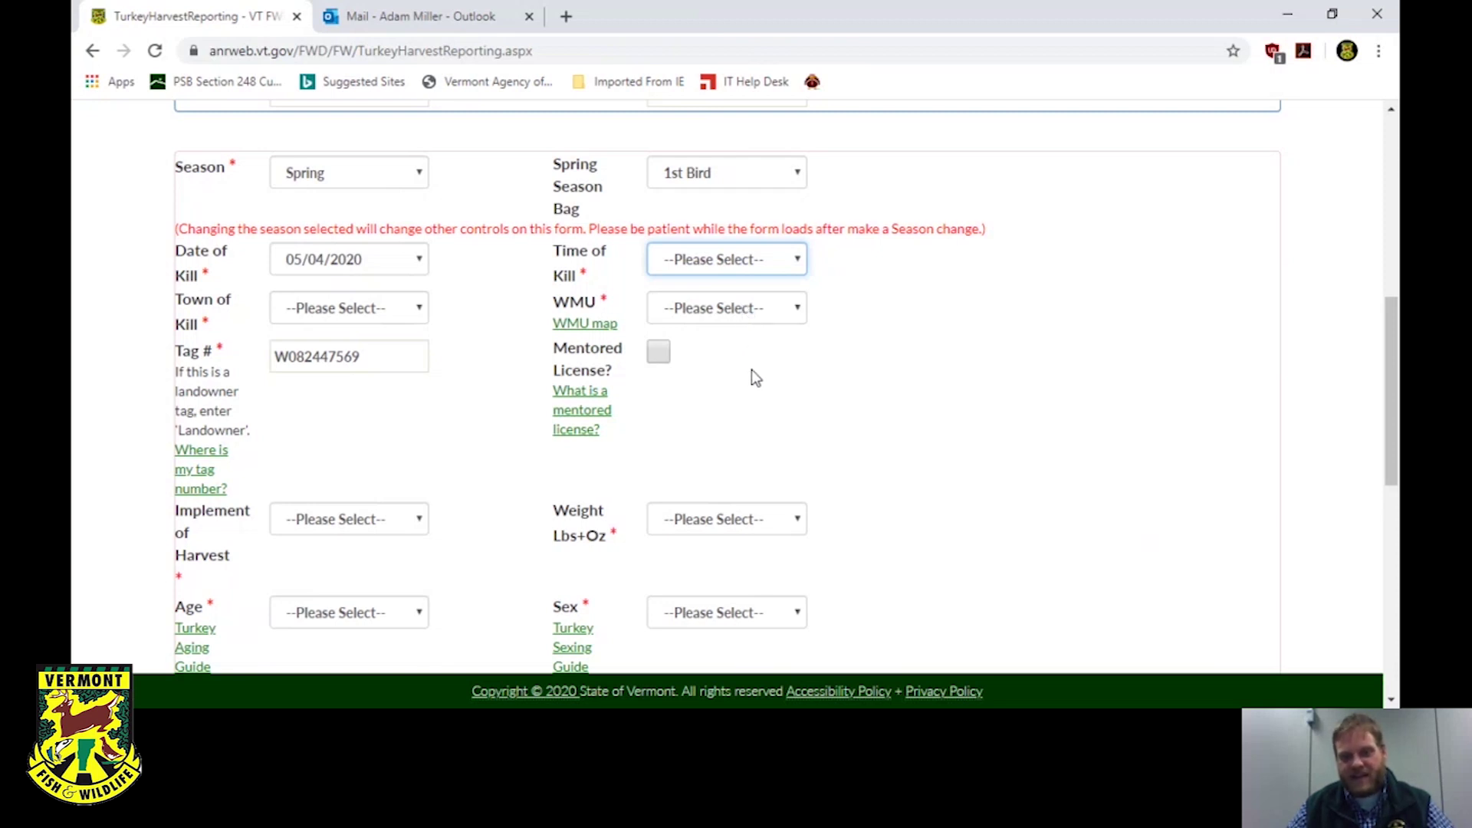
key("7")
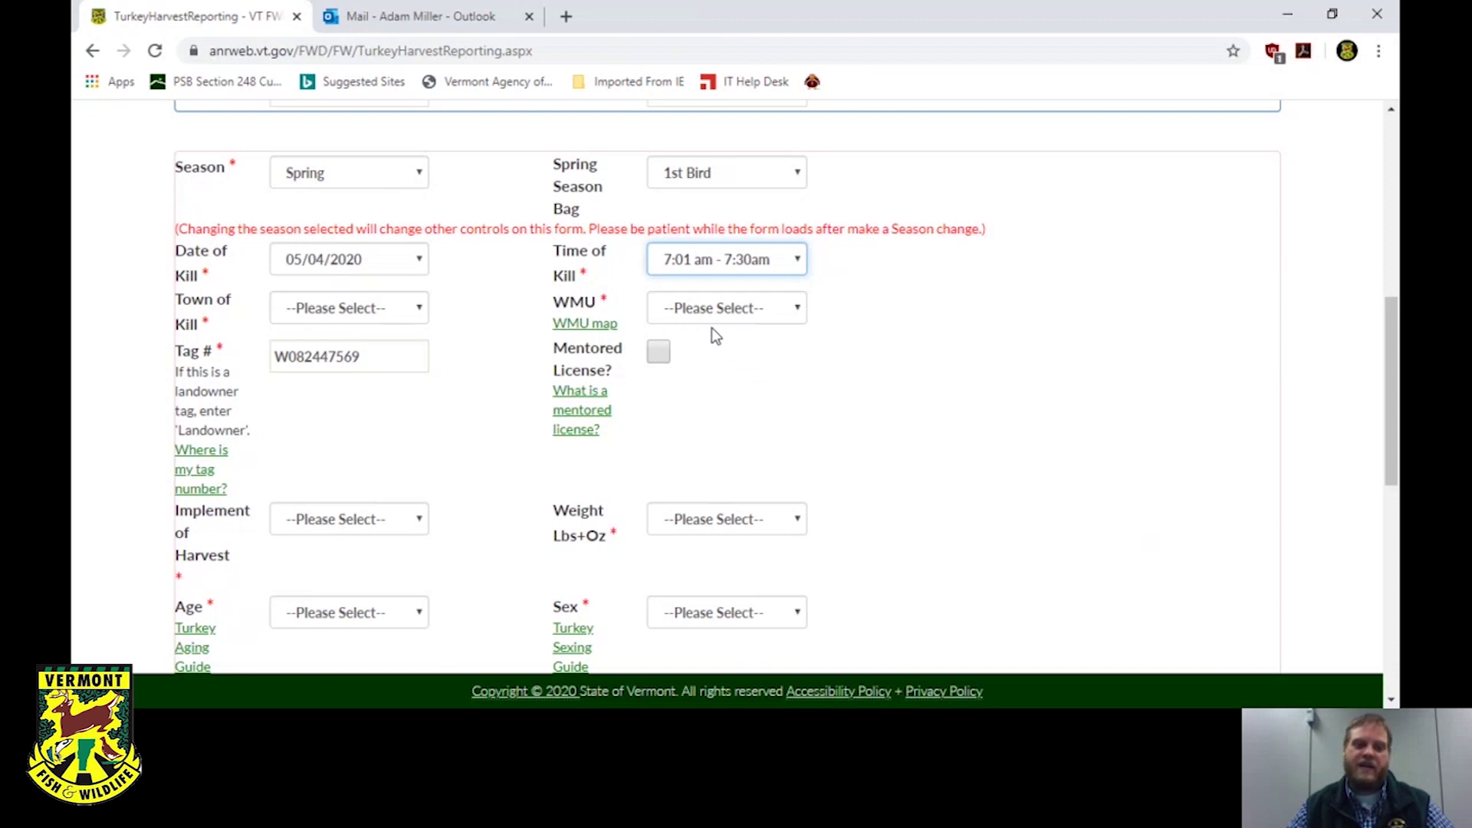
key("Tab")
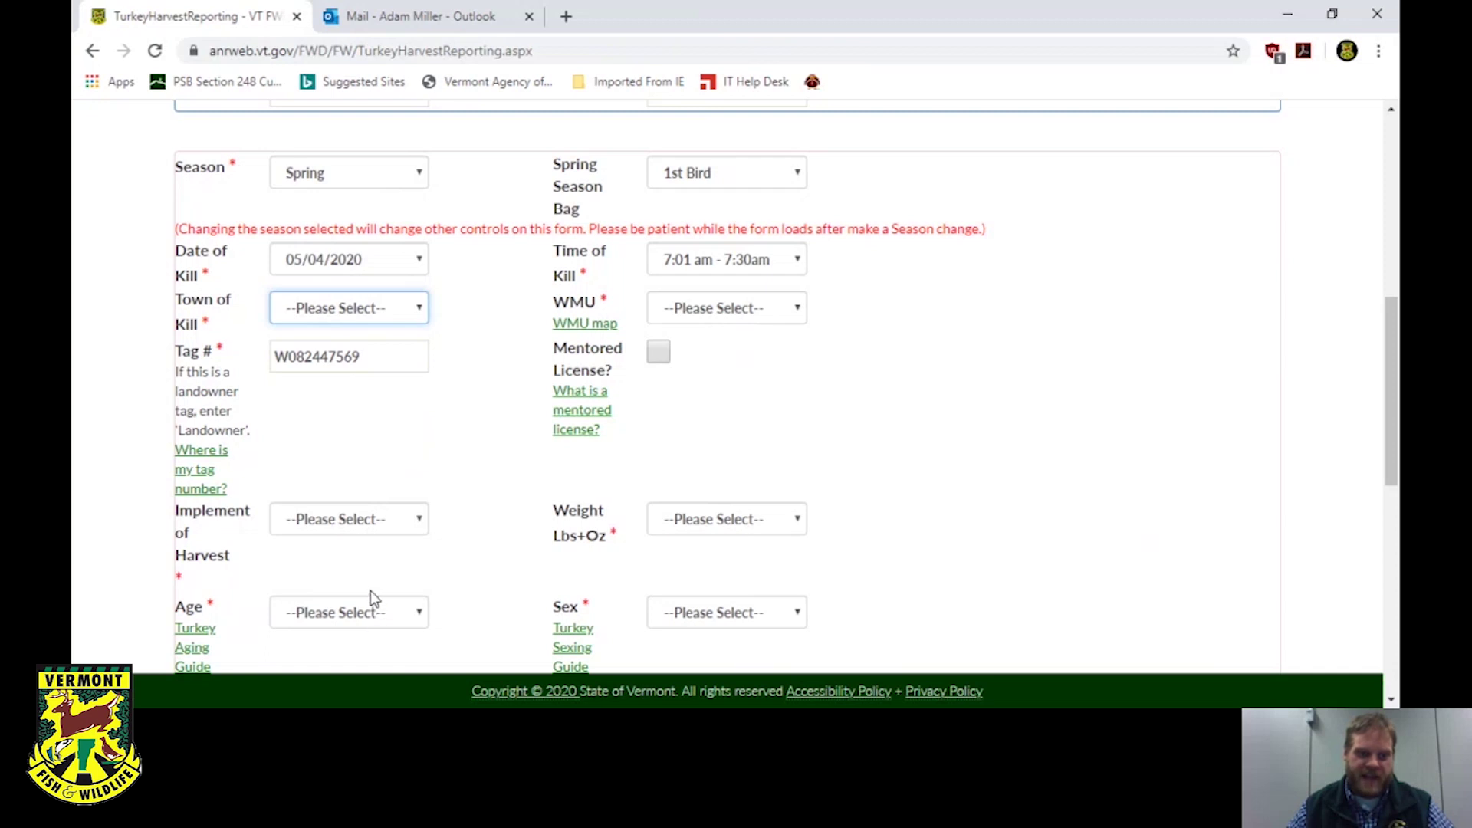
left_click(374, 467)
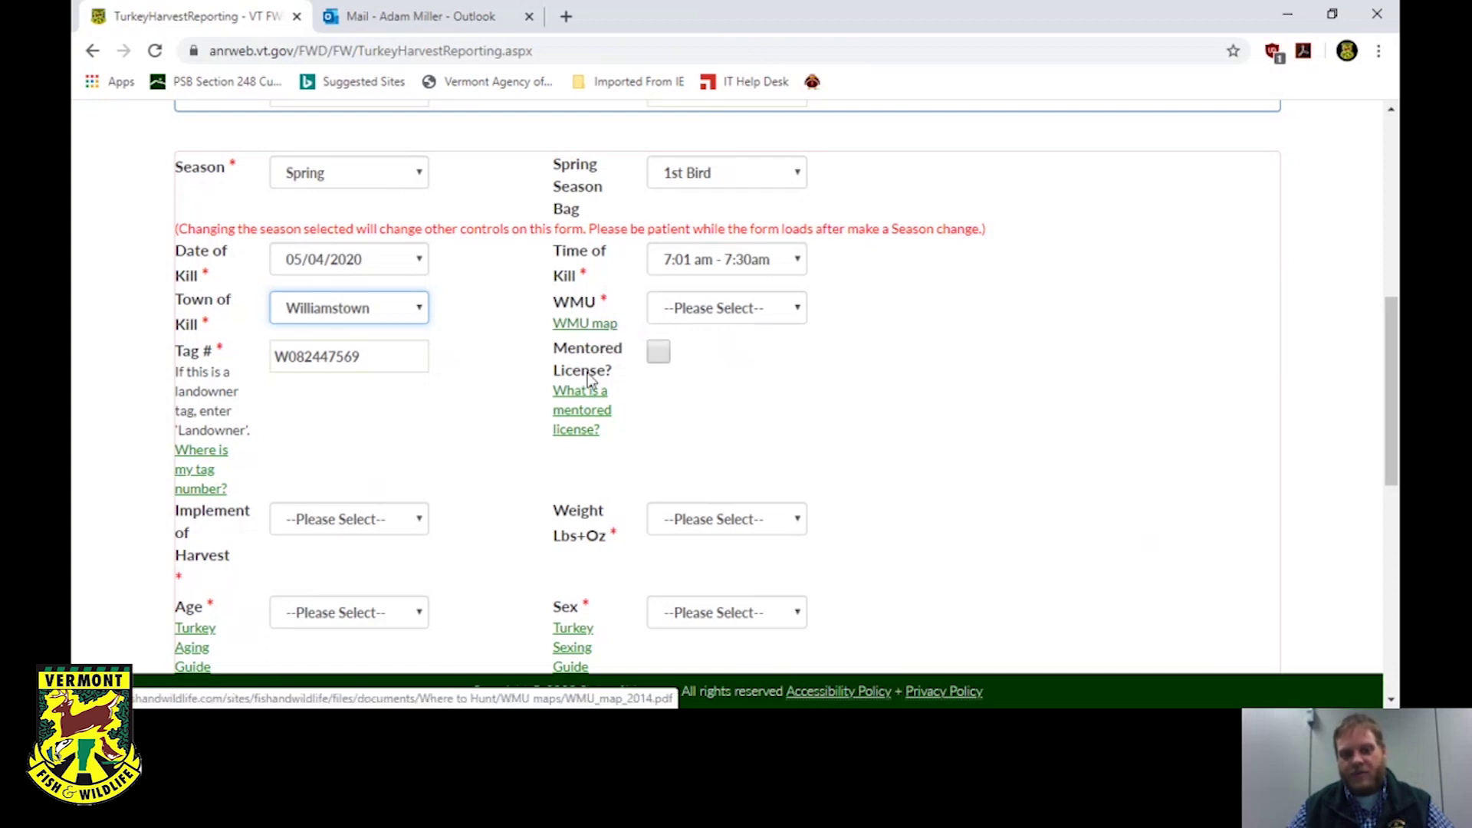
Check the WMU_map_2014.pdf to locate the kill's unit, then return to the harvest form.
left_click(583, 325)
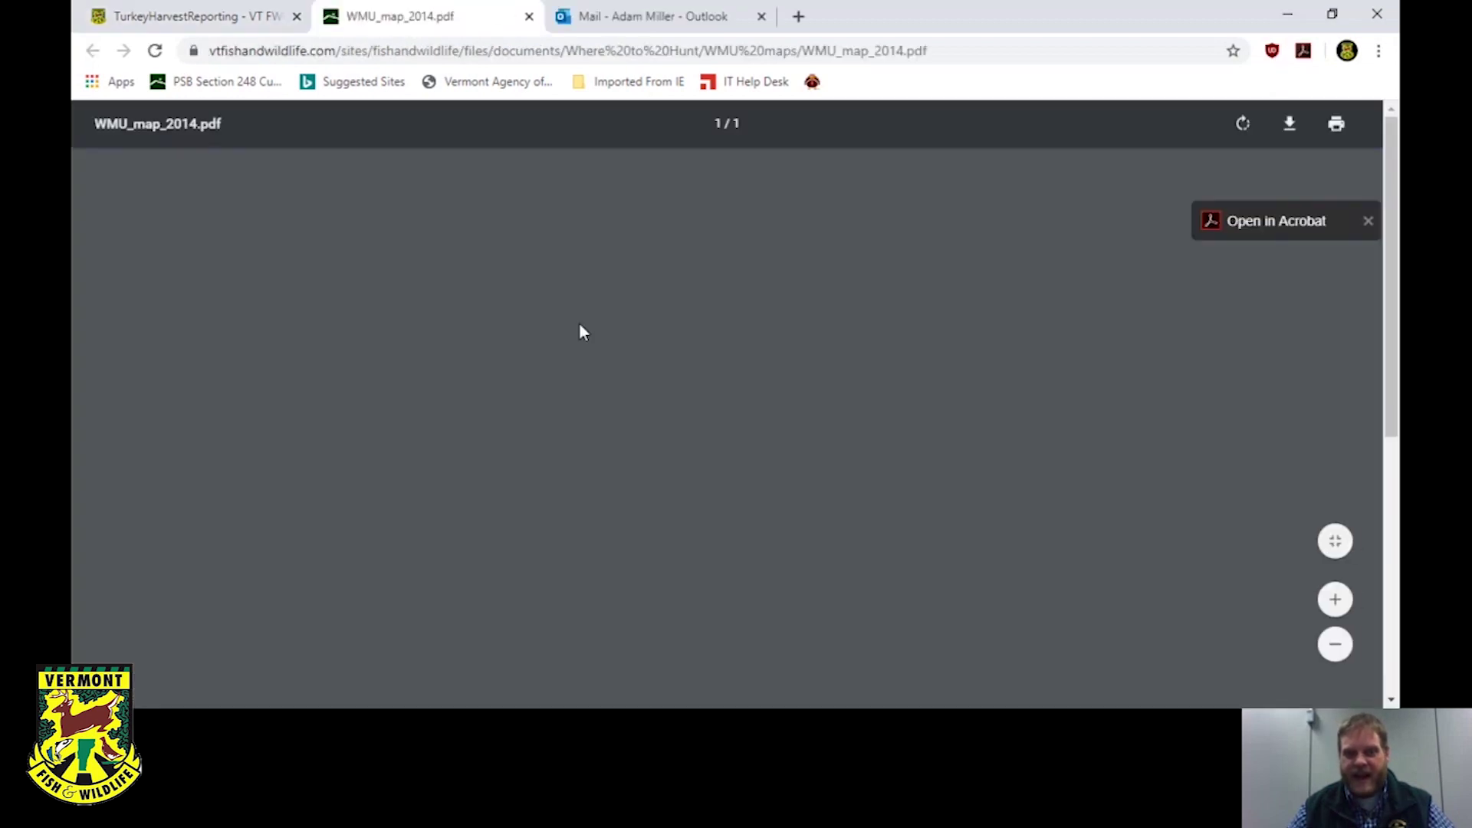
scroll(581, 331, "down", 3)
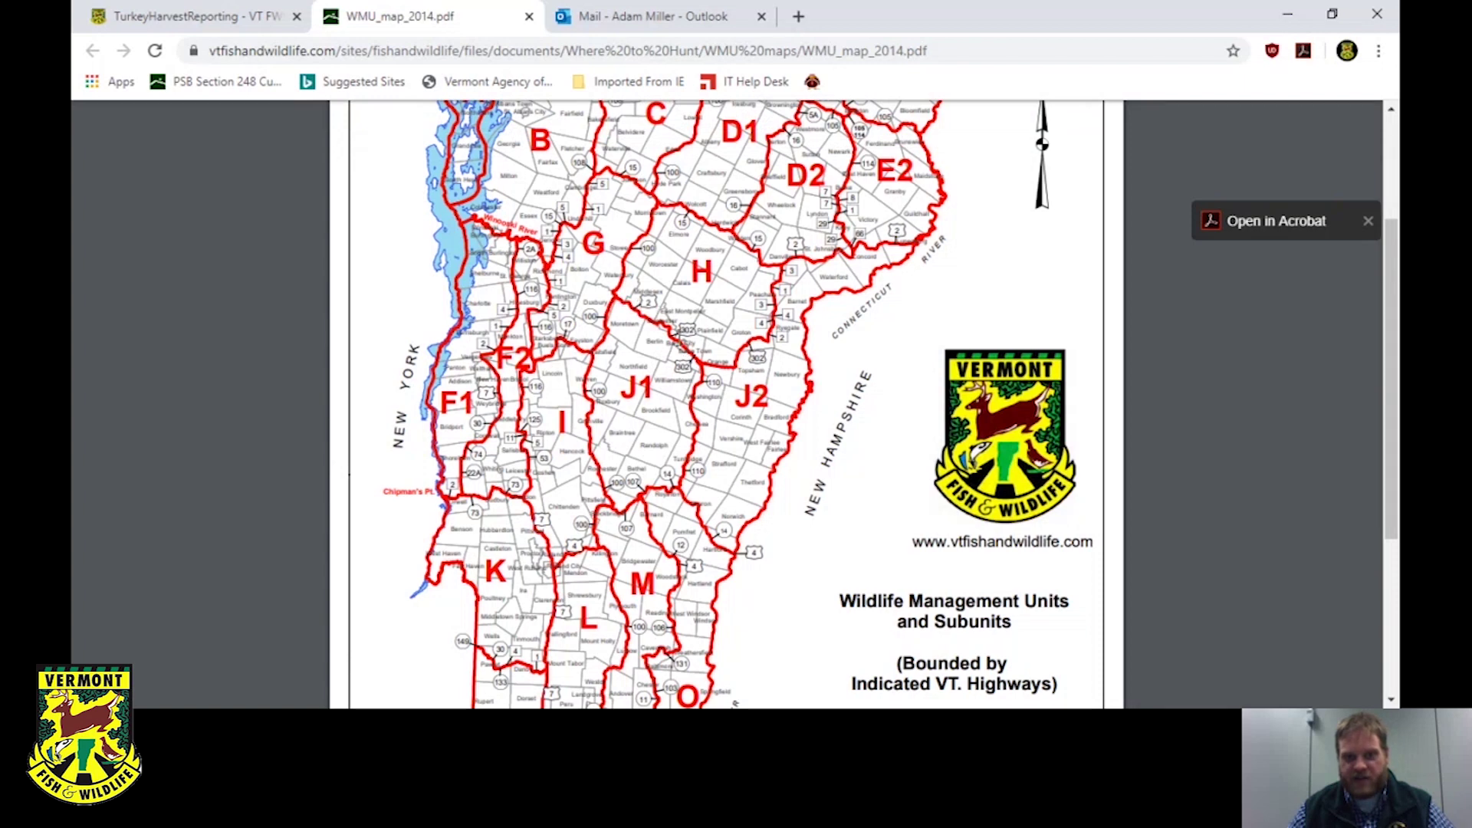
left_click(241, 16)
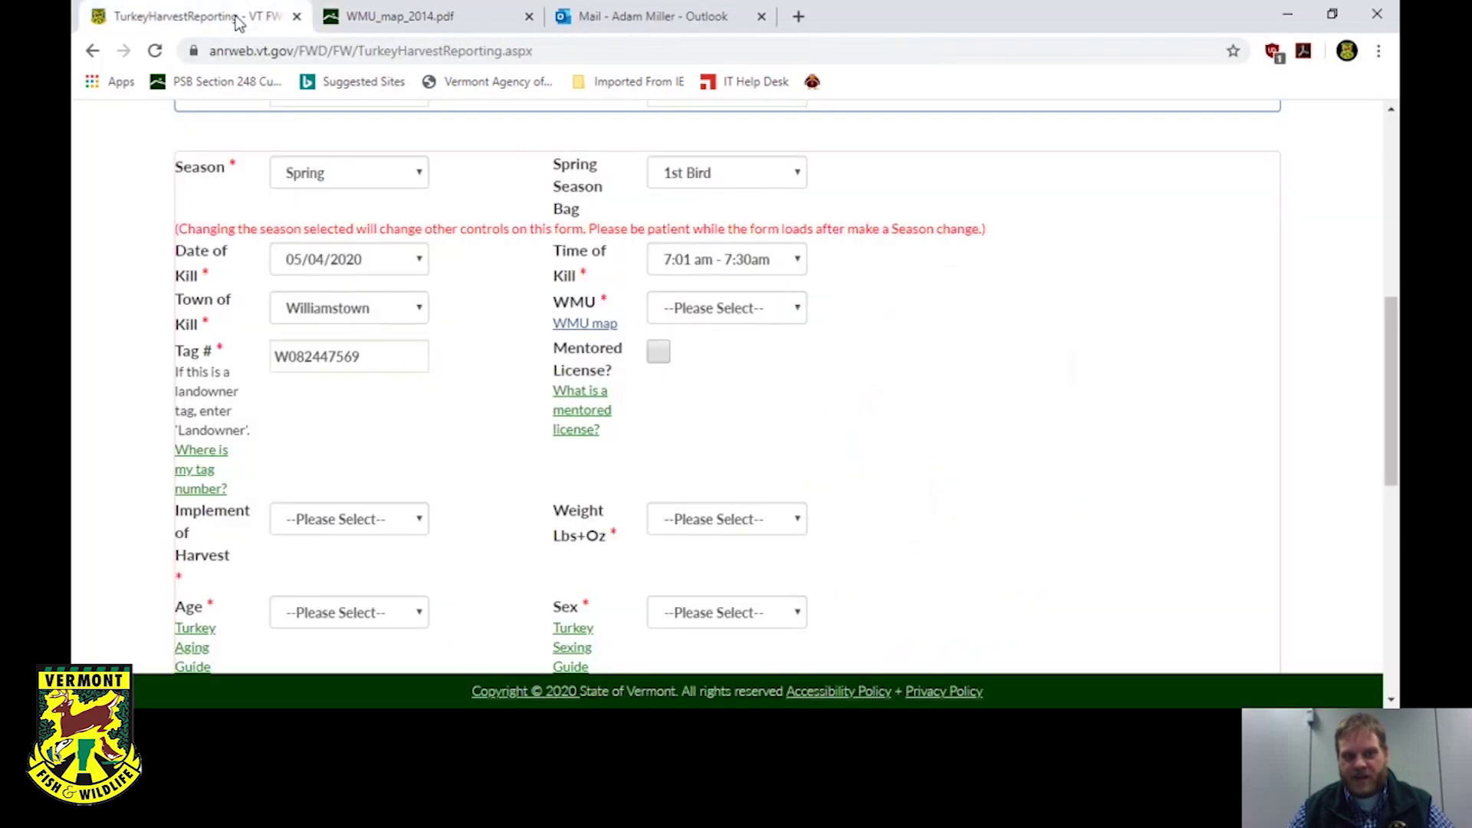
Select J1 in the WMU dropdown and review the form.
left_click(749, 309)
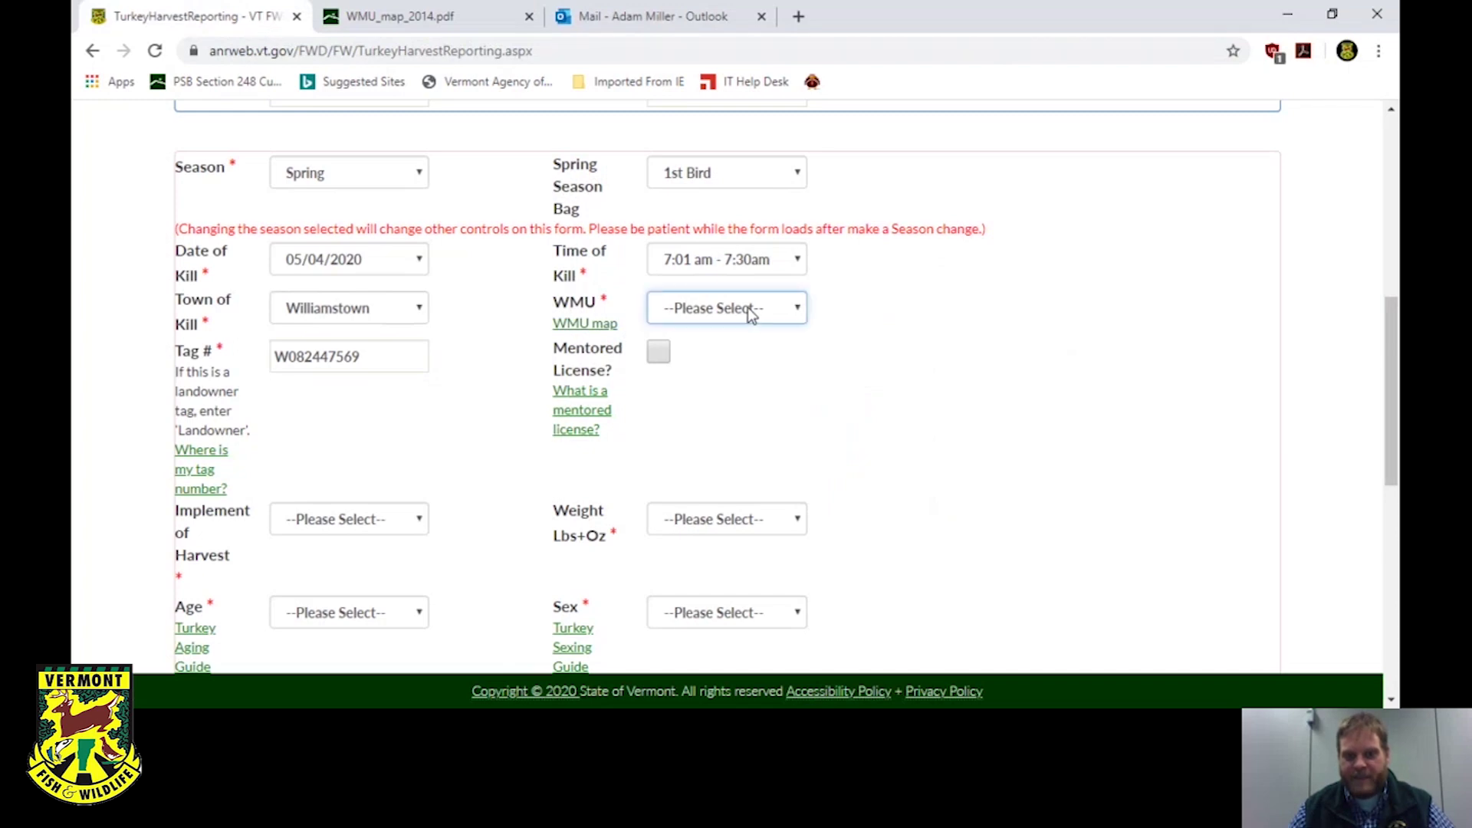
key("j")
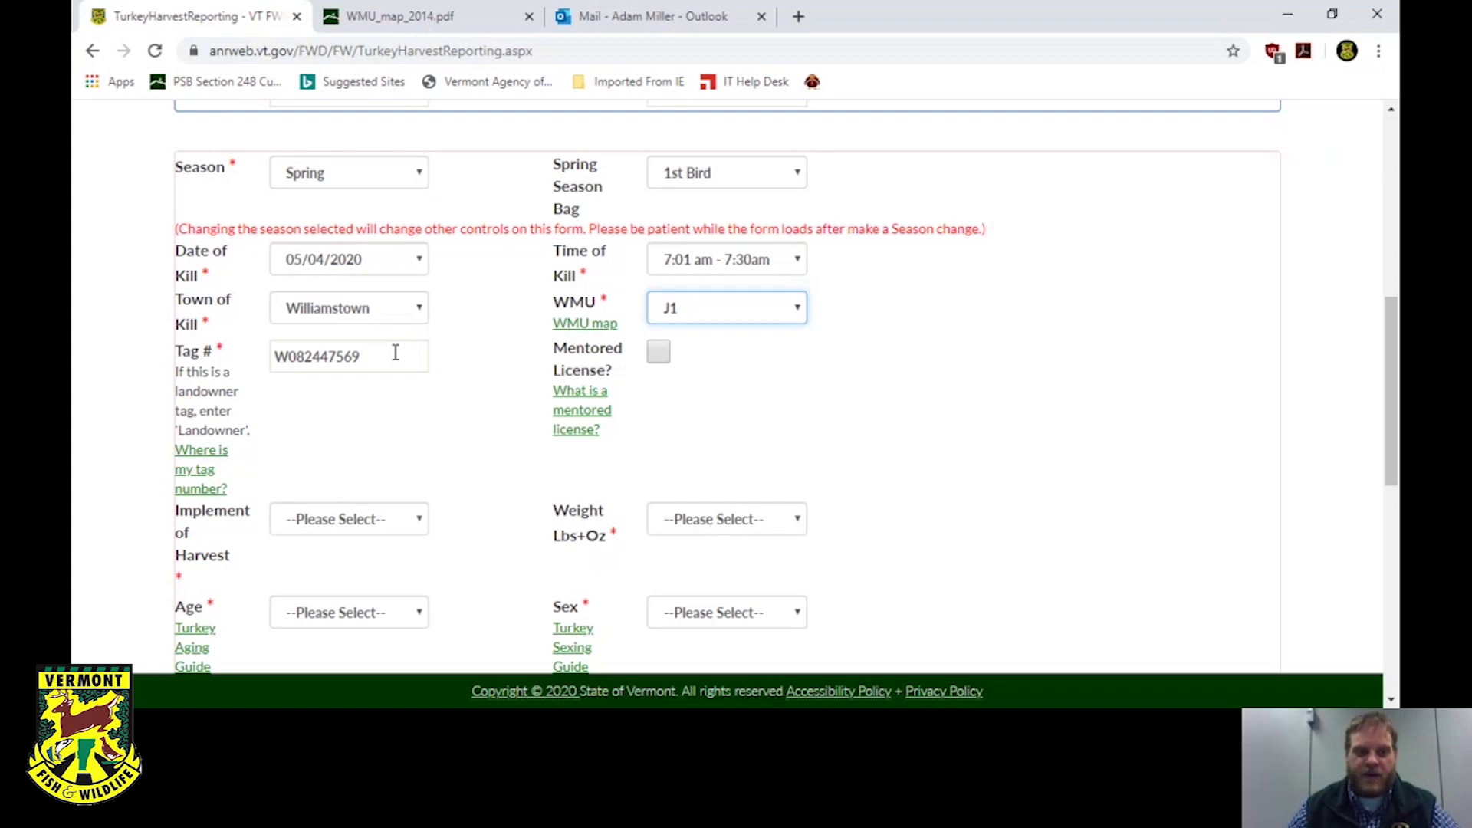
scroll(395, 352, "up", 6)
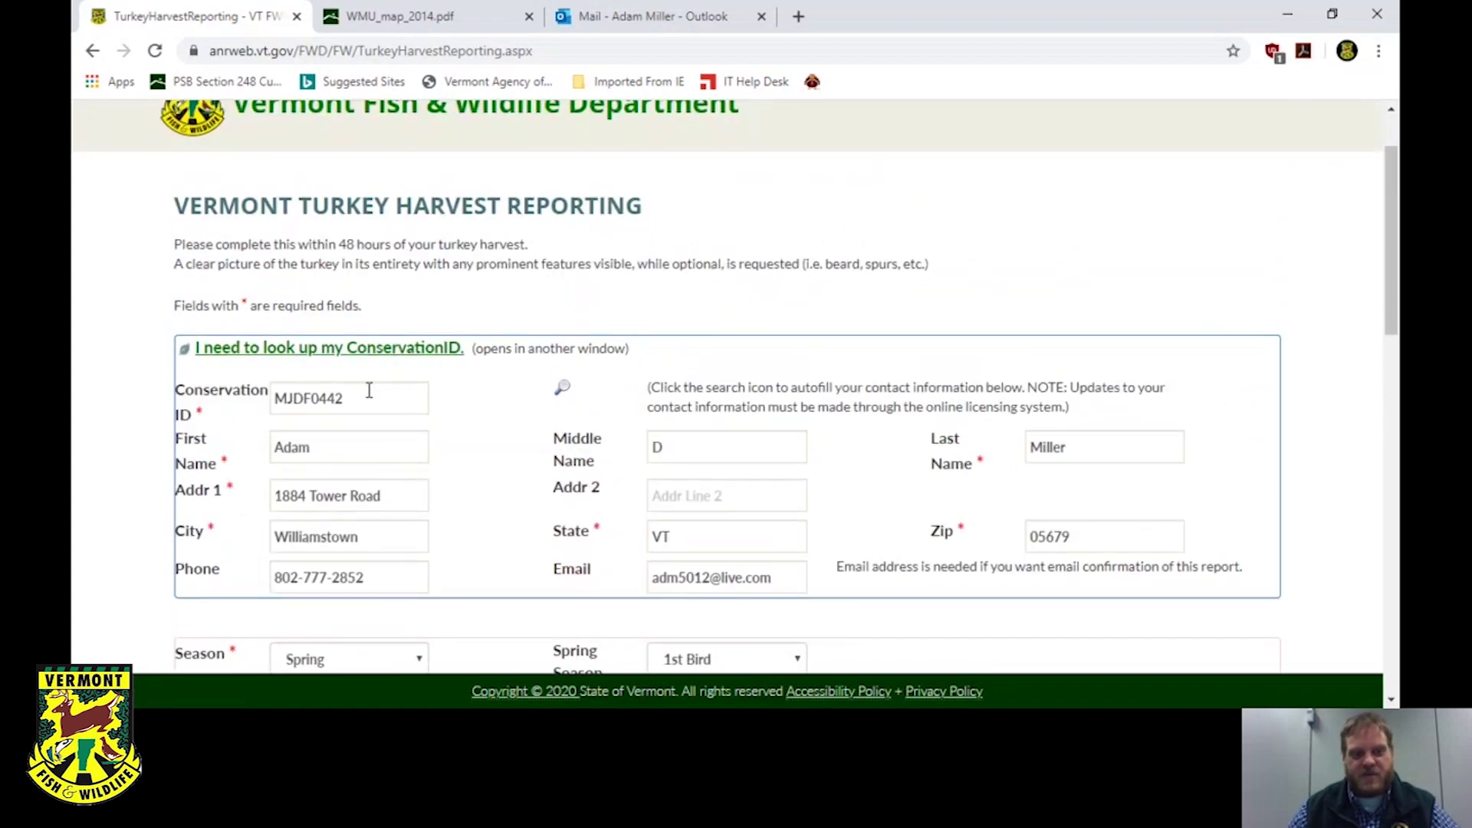
scroll(368, 387, "down", 6)
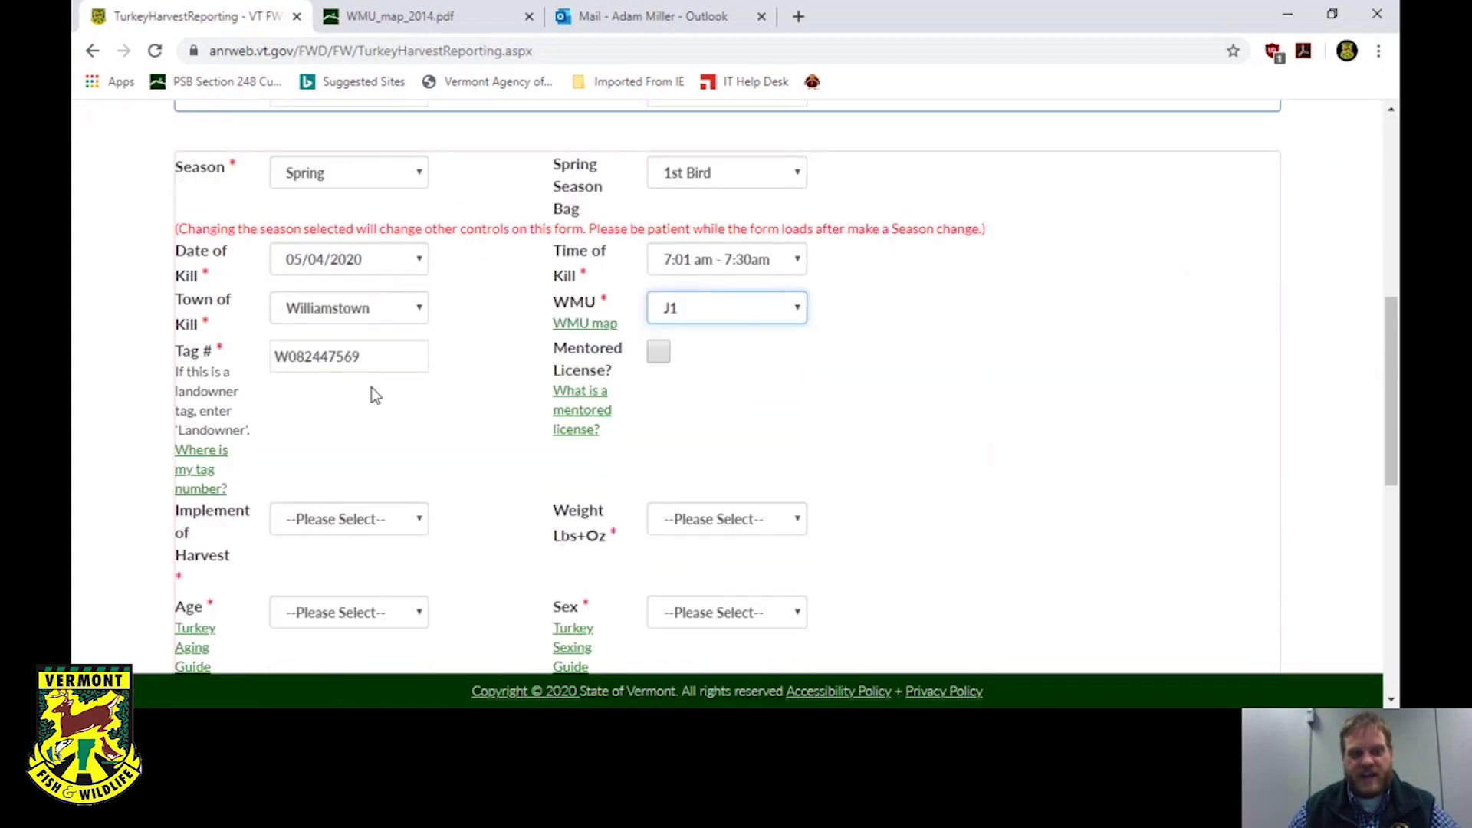
scroll(370, 394, "up", 1)
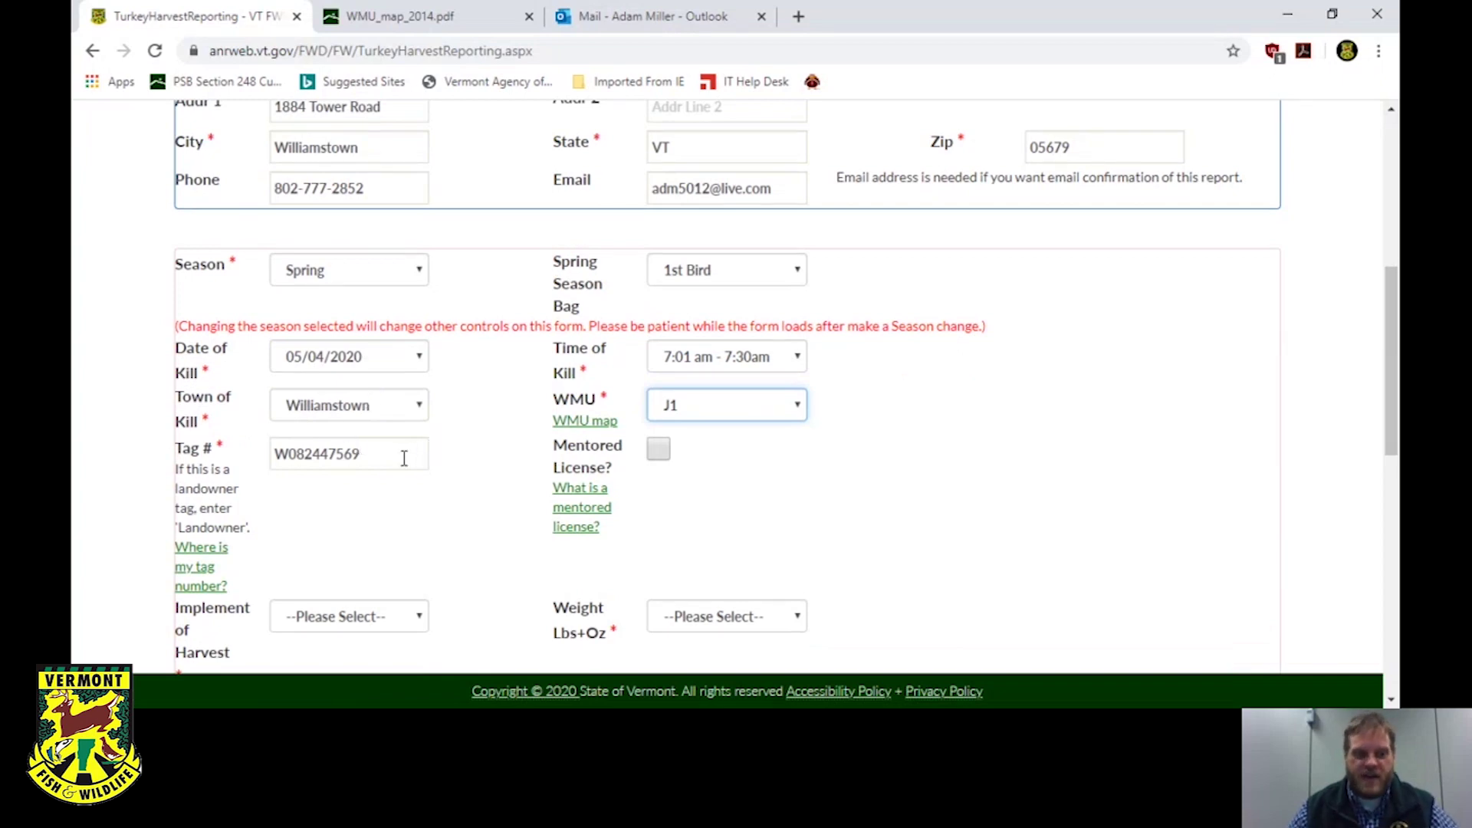
scroll(292, 562, "down", 1)
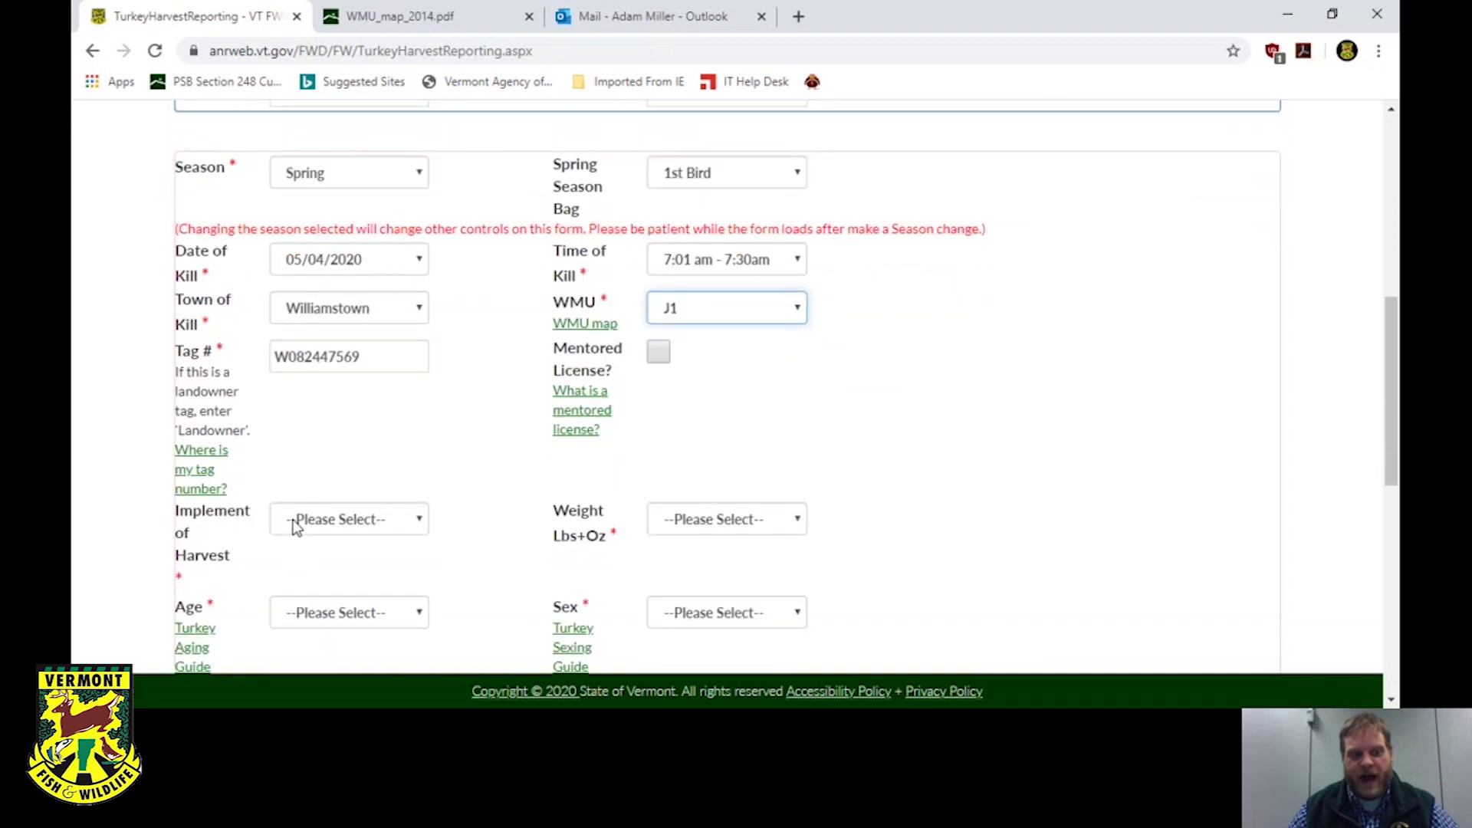
left_click(198, 462)
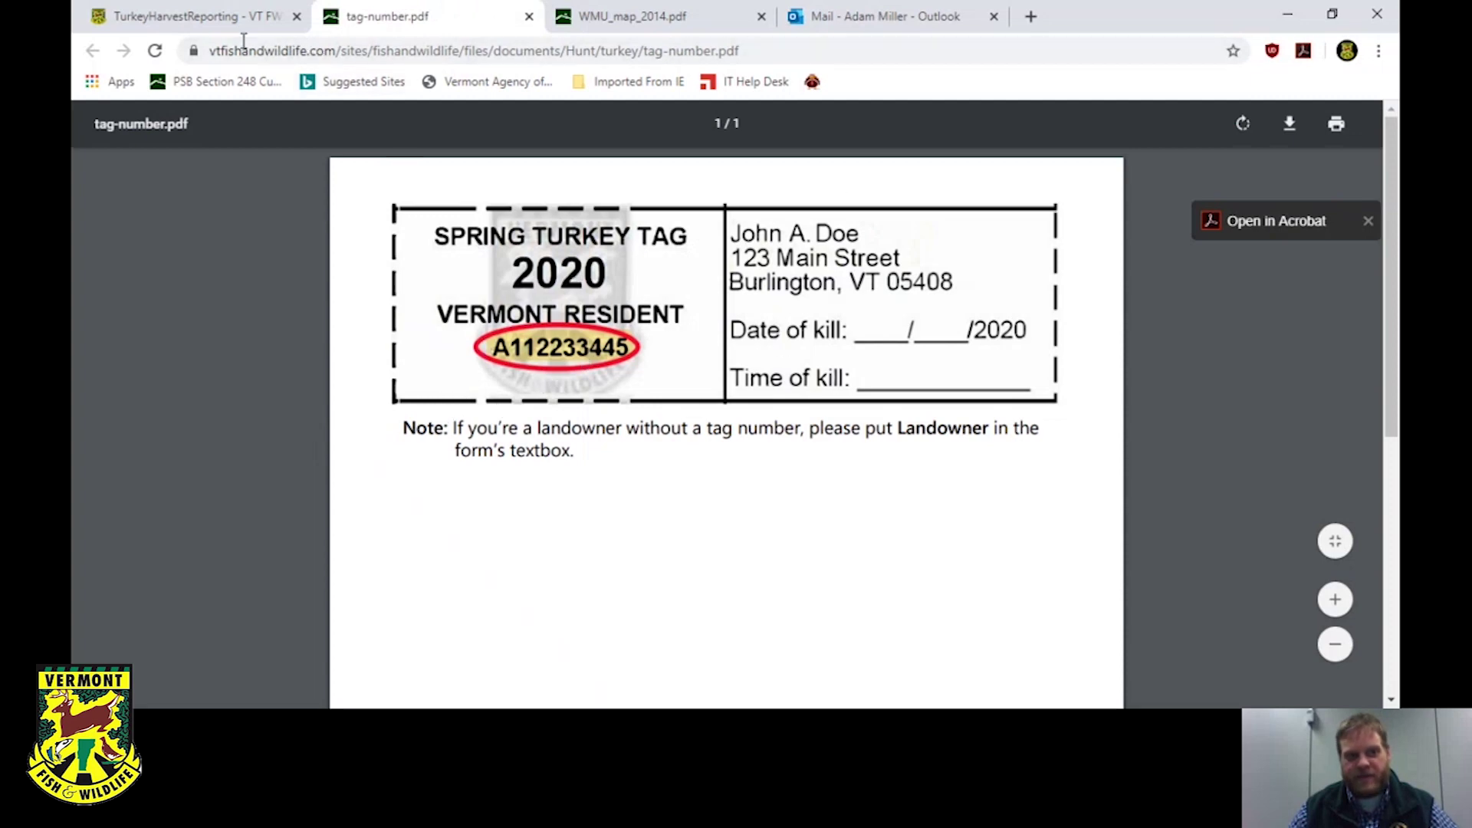
left_click(529, 16)
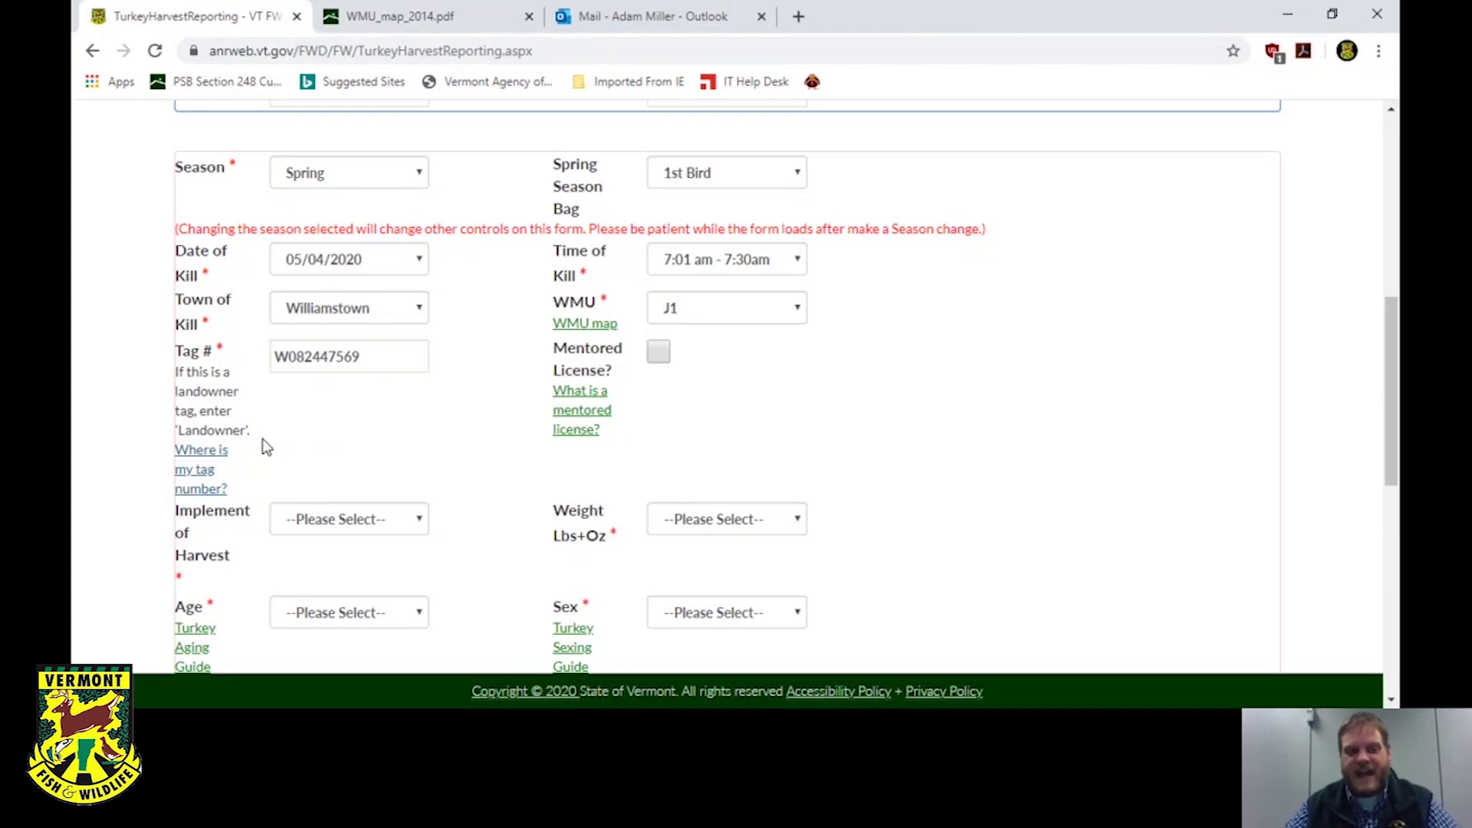
left_click_drag(413, 356, 245, 377)
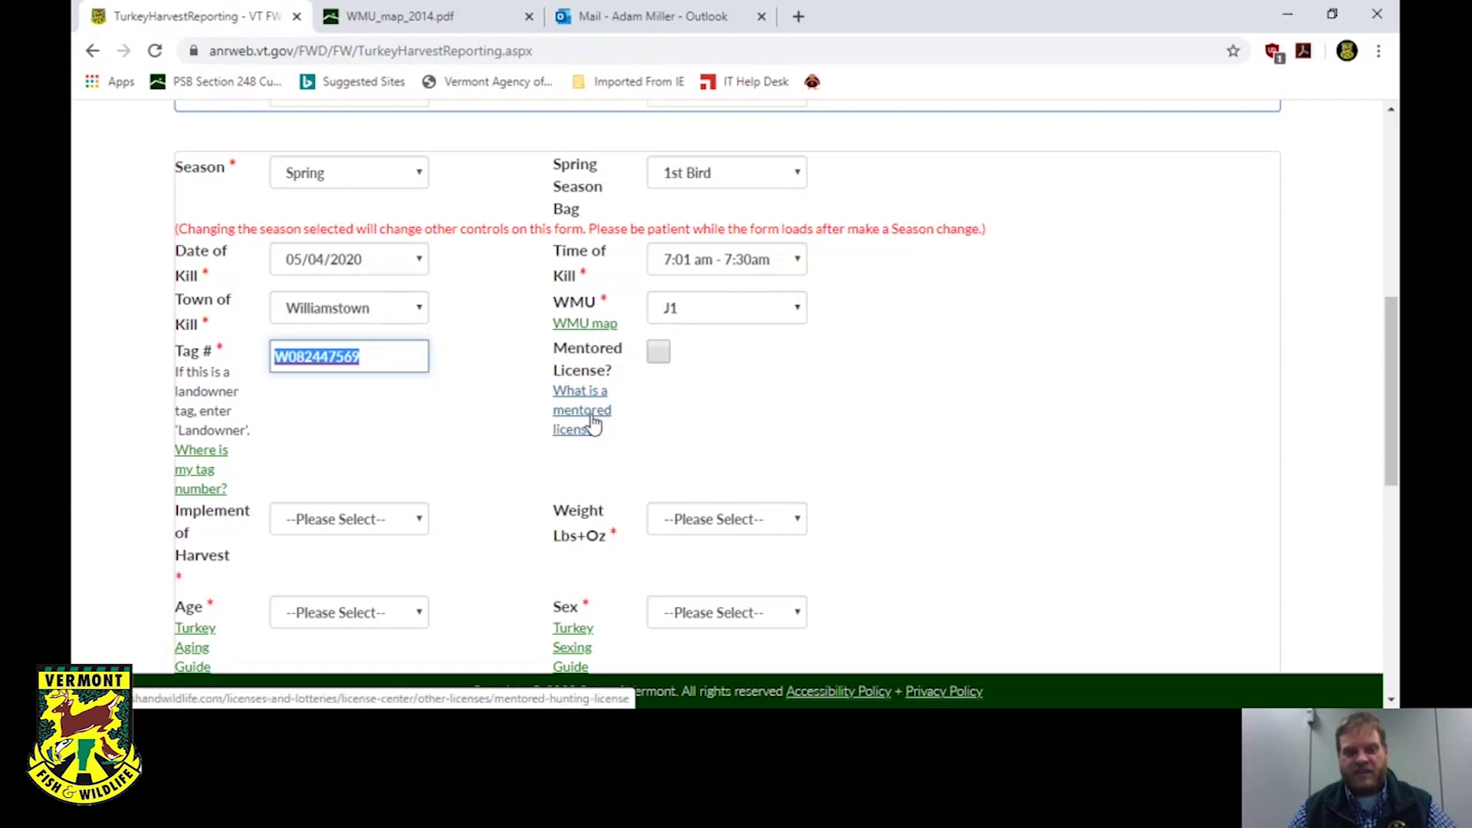
Set the implement of harvest to Shotgun and the weight to 19 lbs.
scroll(594, 426, "down", 4)
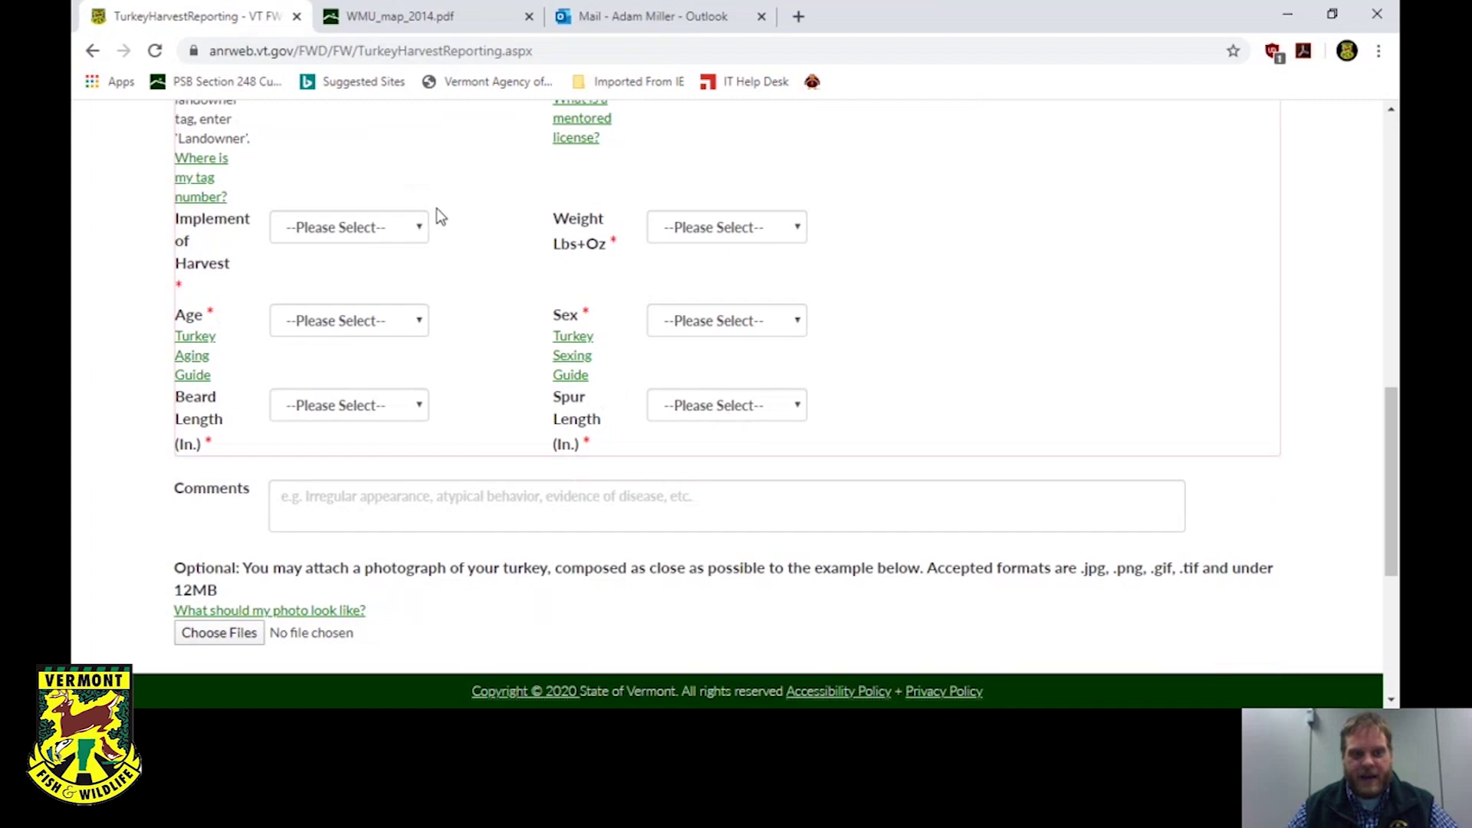
left_click(419, 230)
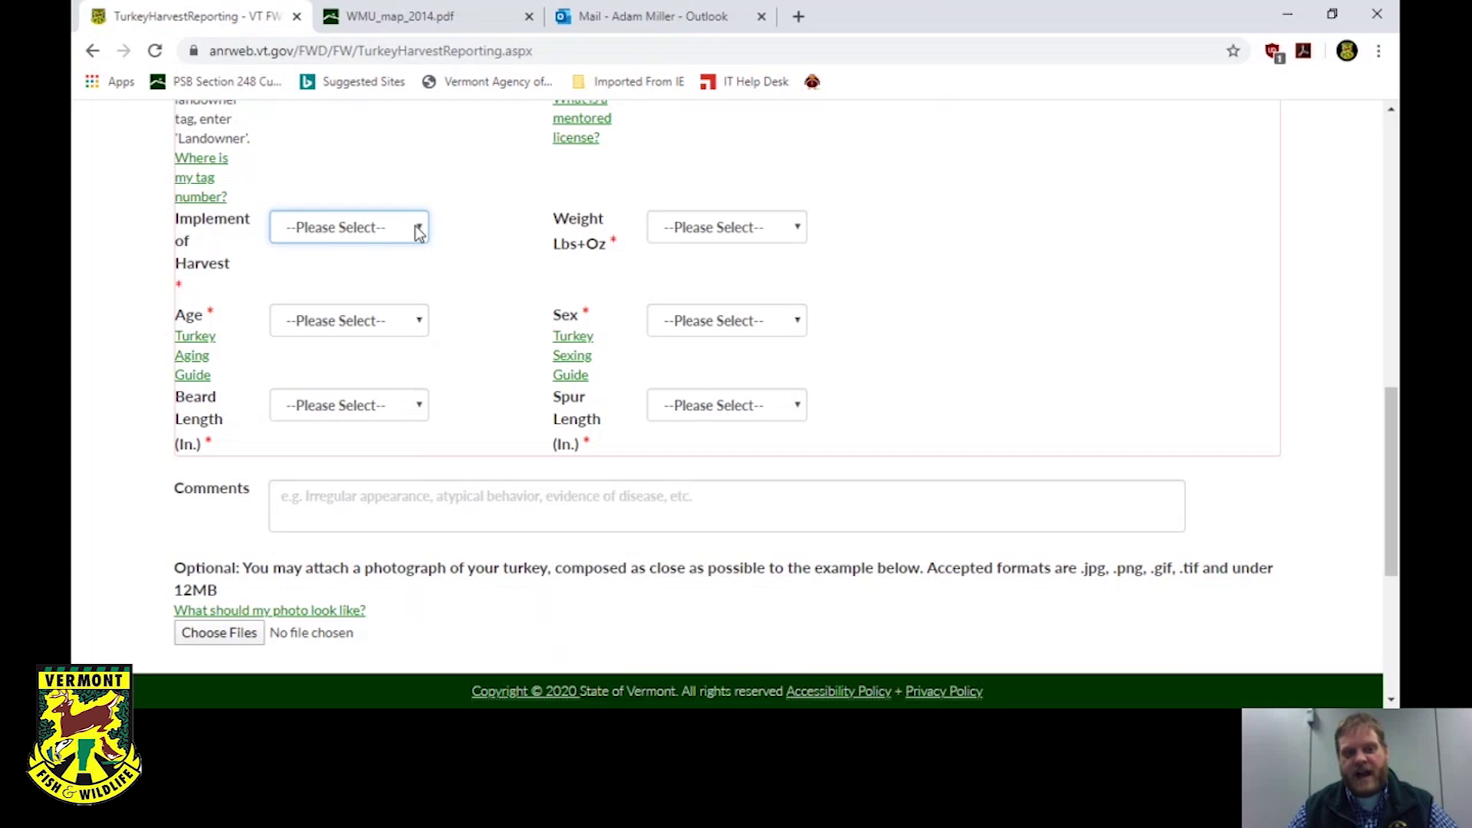
left_click(361, 302)
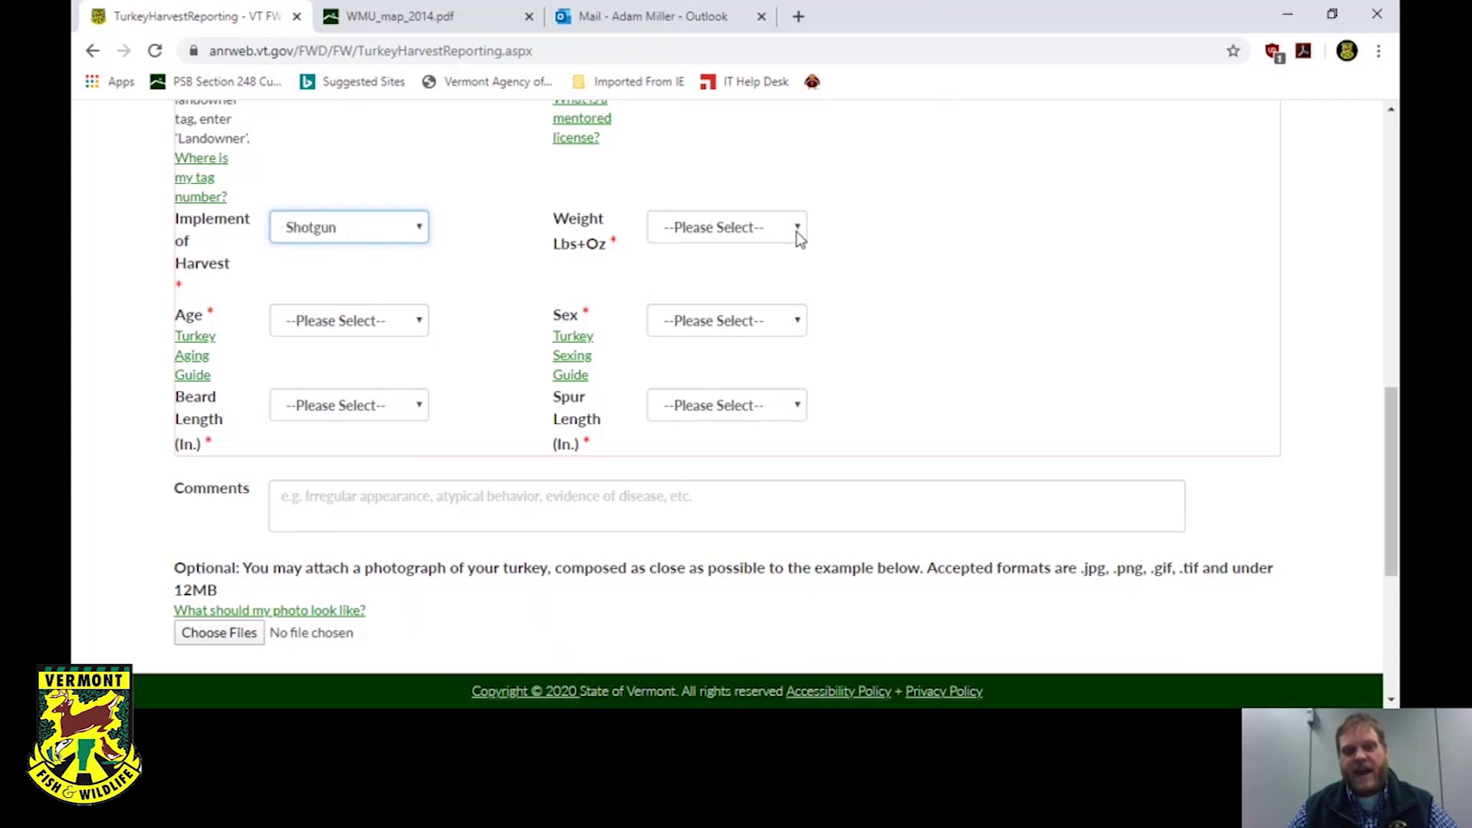
left_click(732, 228)
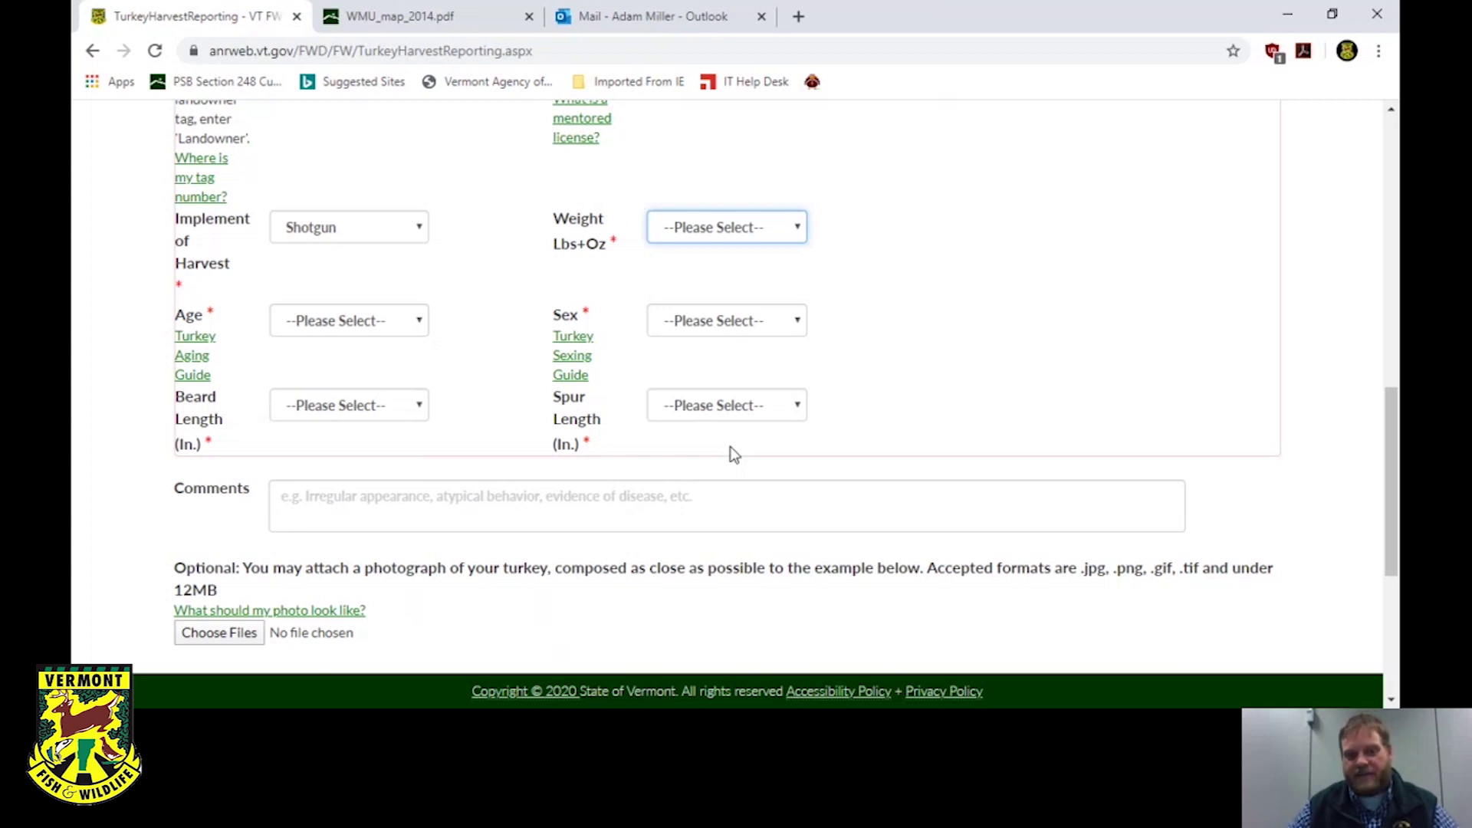
type("19")
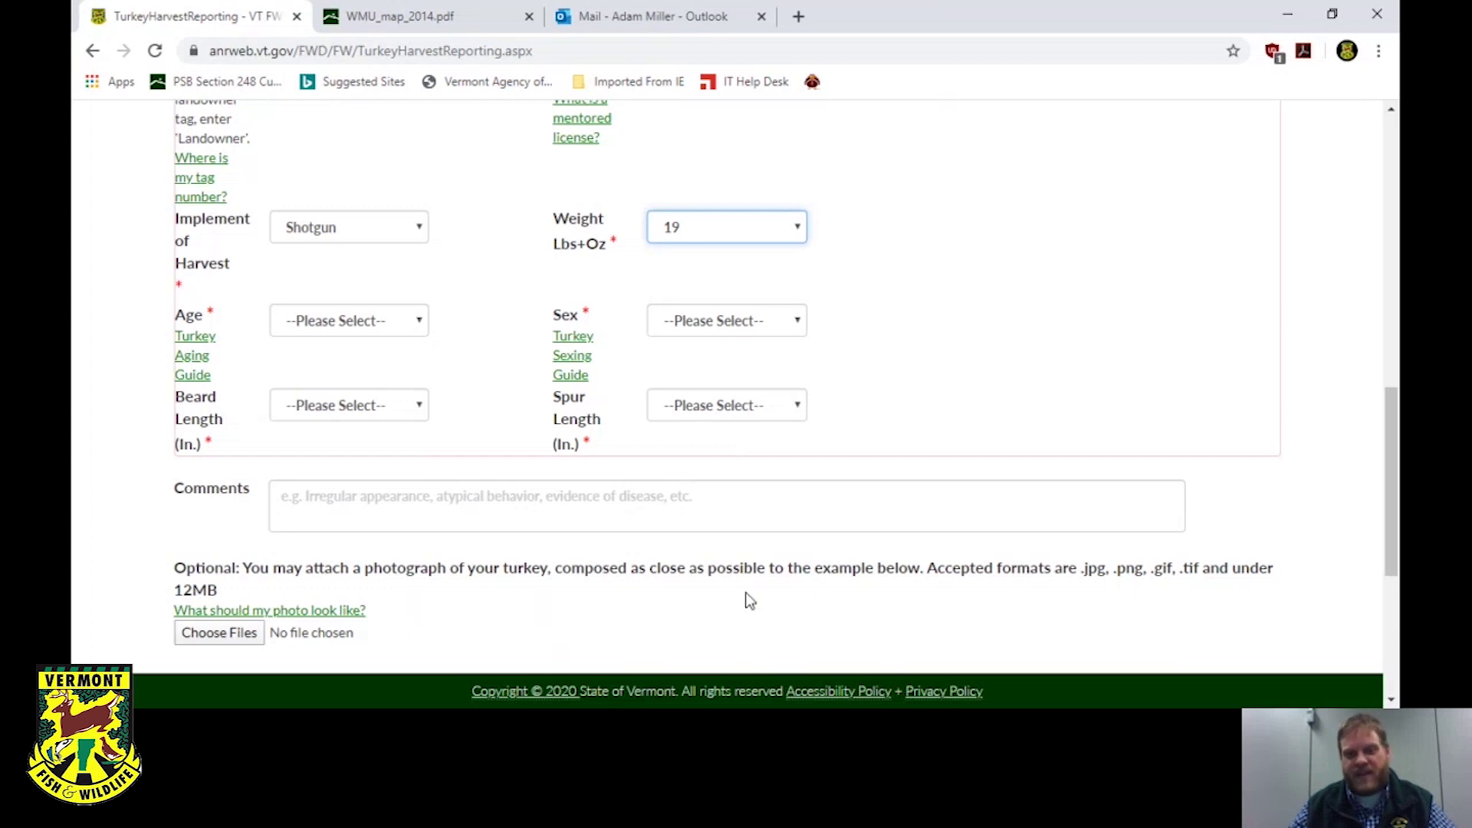
Confirm the weight entry and open the Age choices without selecting one yet.
left_click(927, 317)
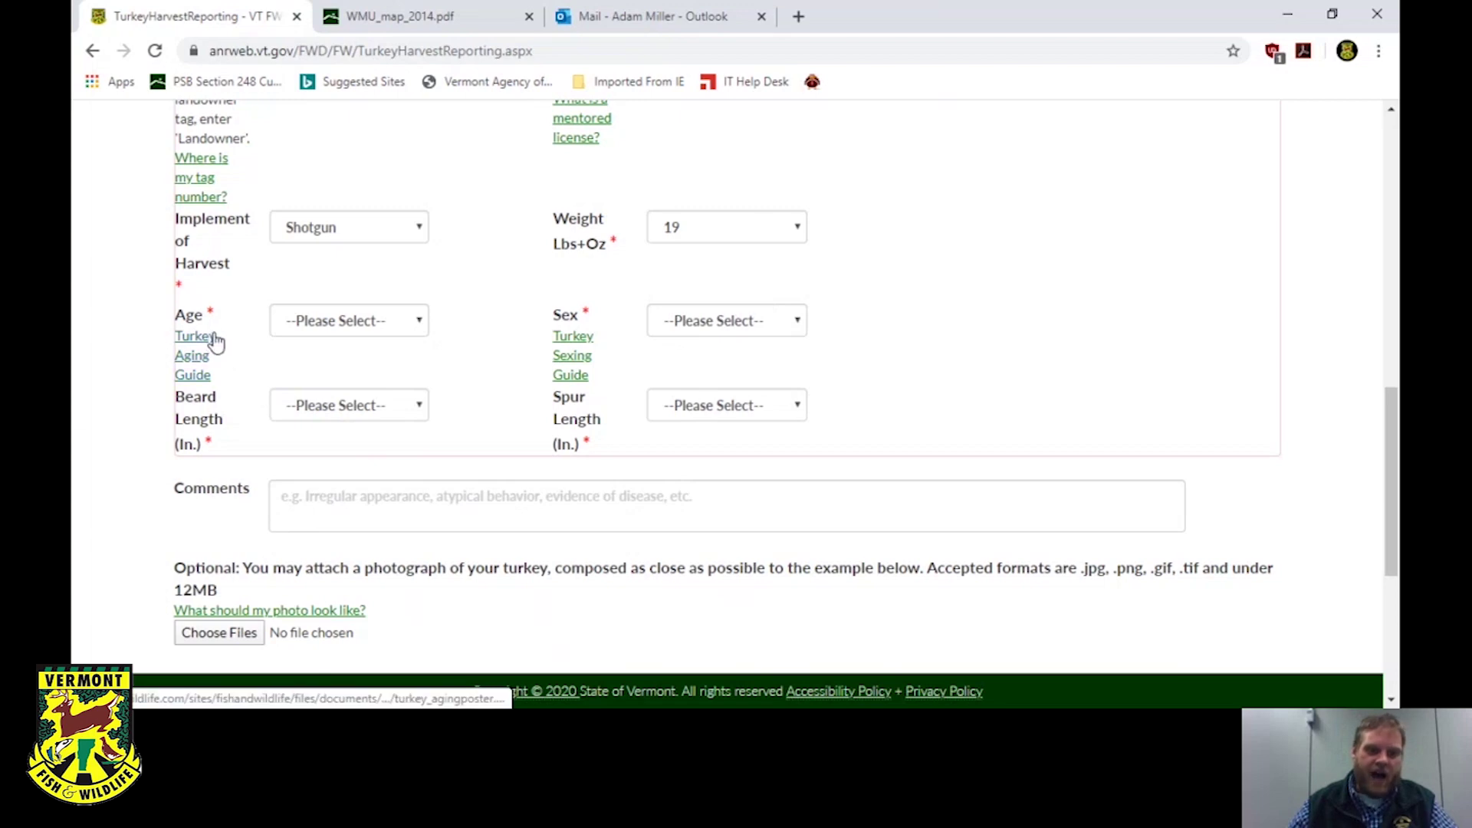
left_click(335, 330)
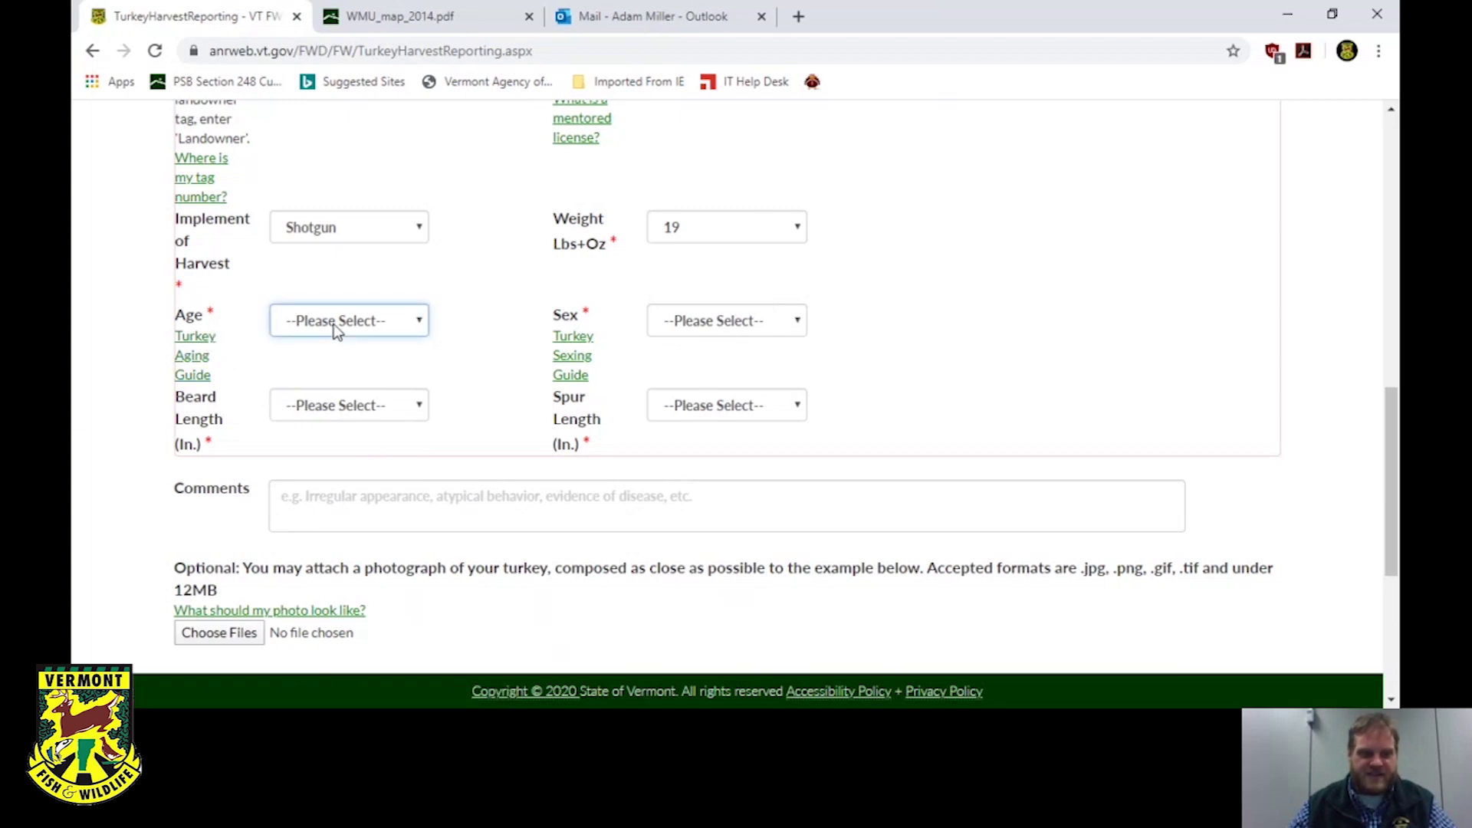
left_click(506, 295)
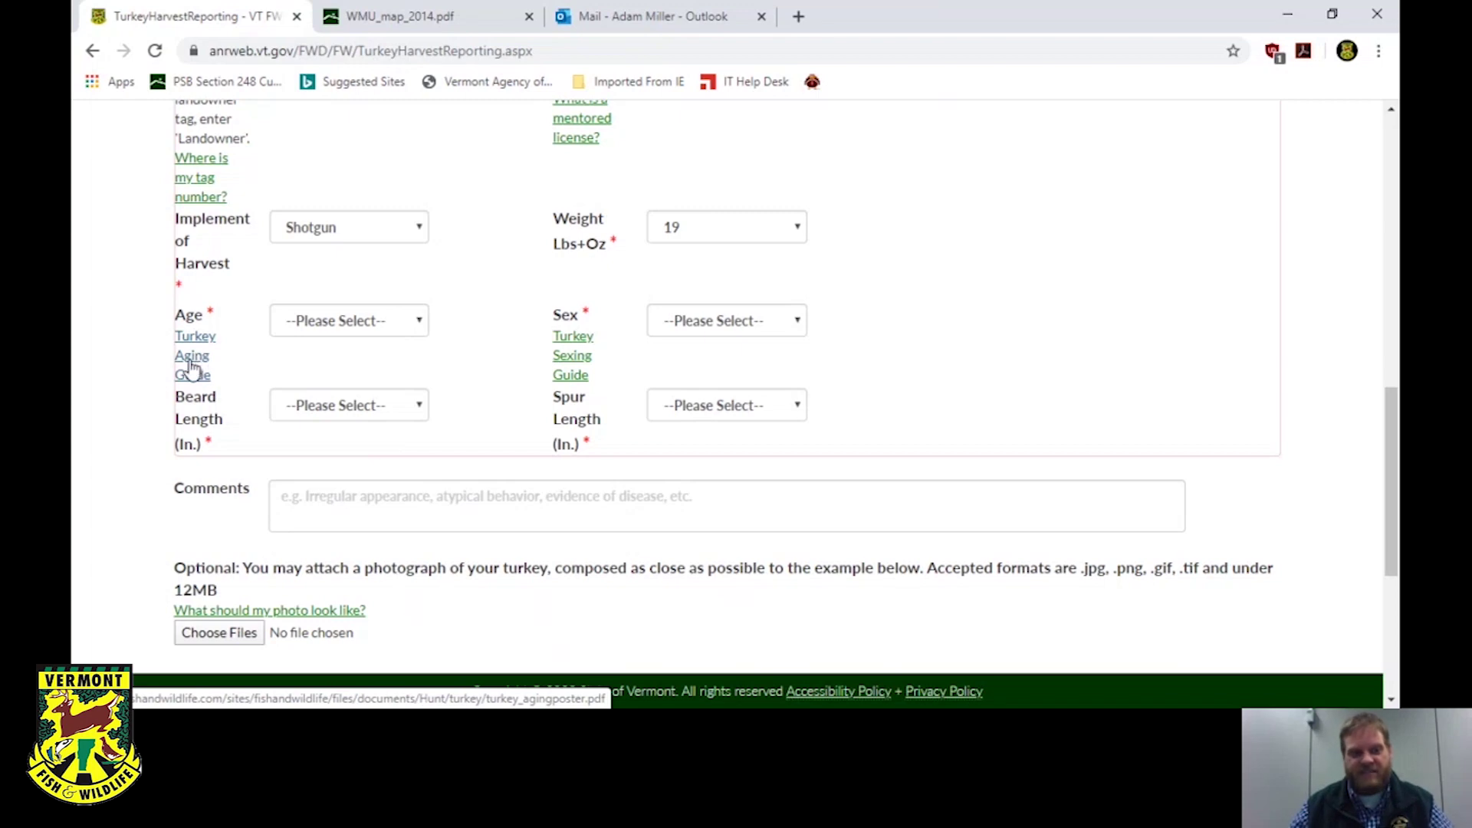
Review the turkey_agingposter.pdf aging and sexing guide, then return to the harvest form.
left_click(191, 366)
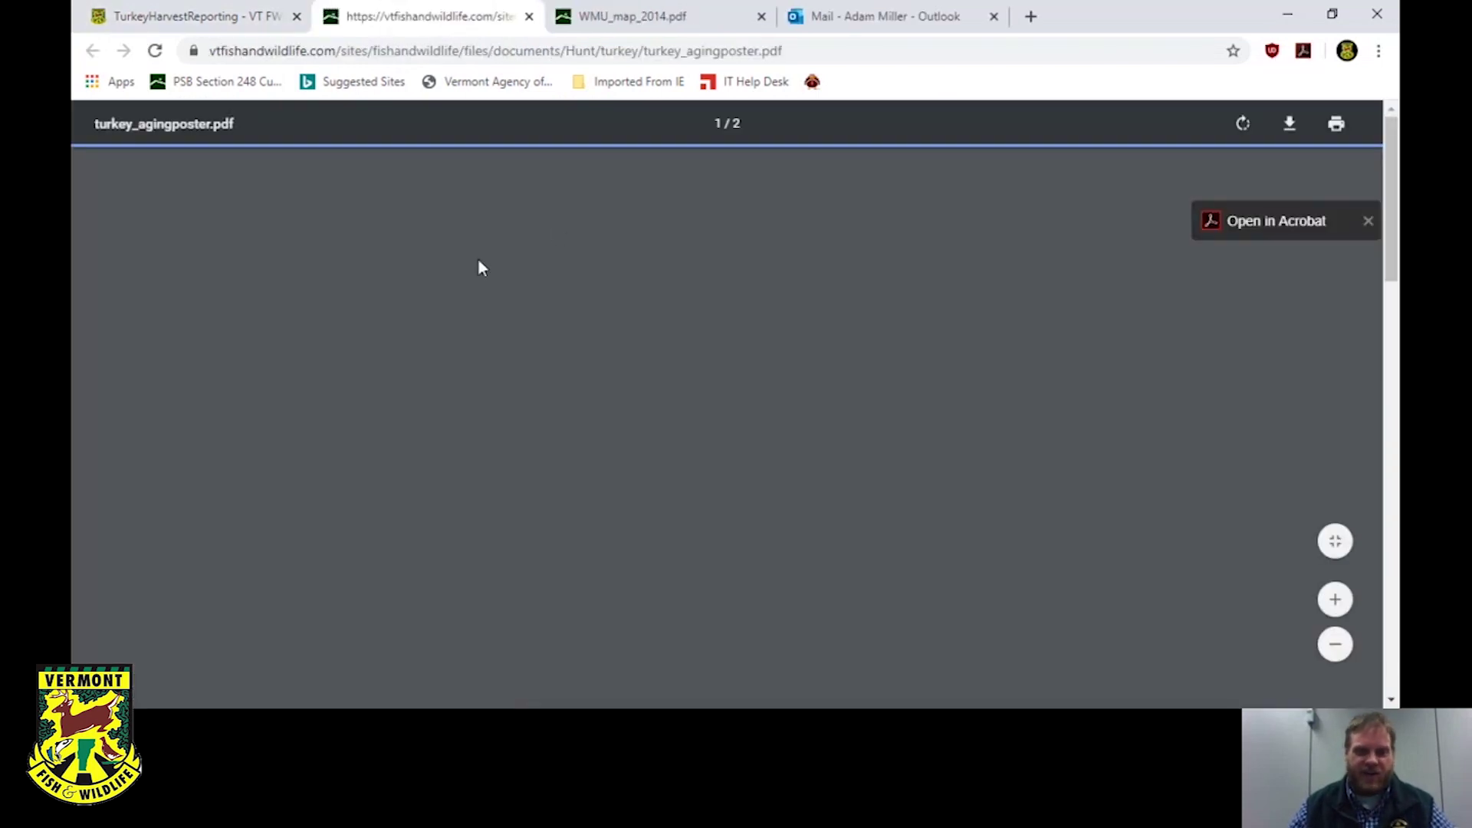
scroll(729, 328, "down", 5)
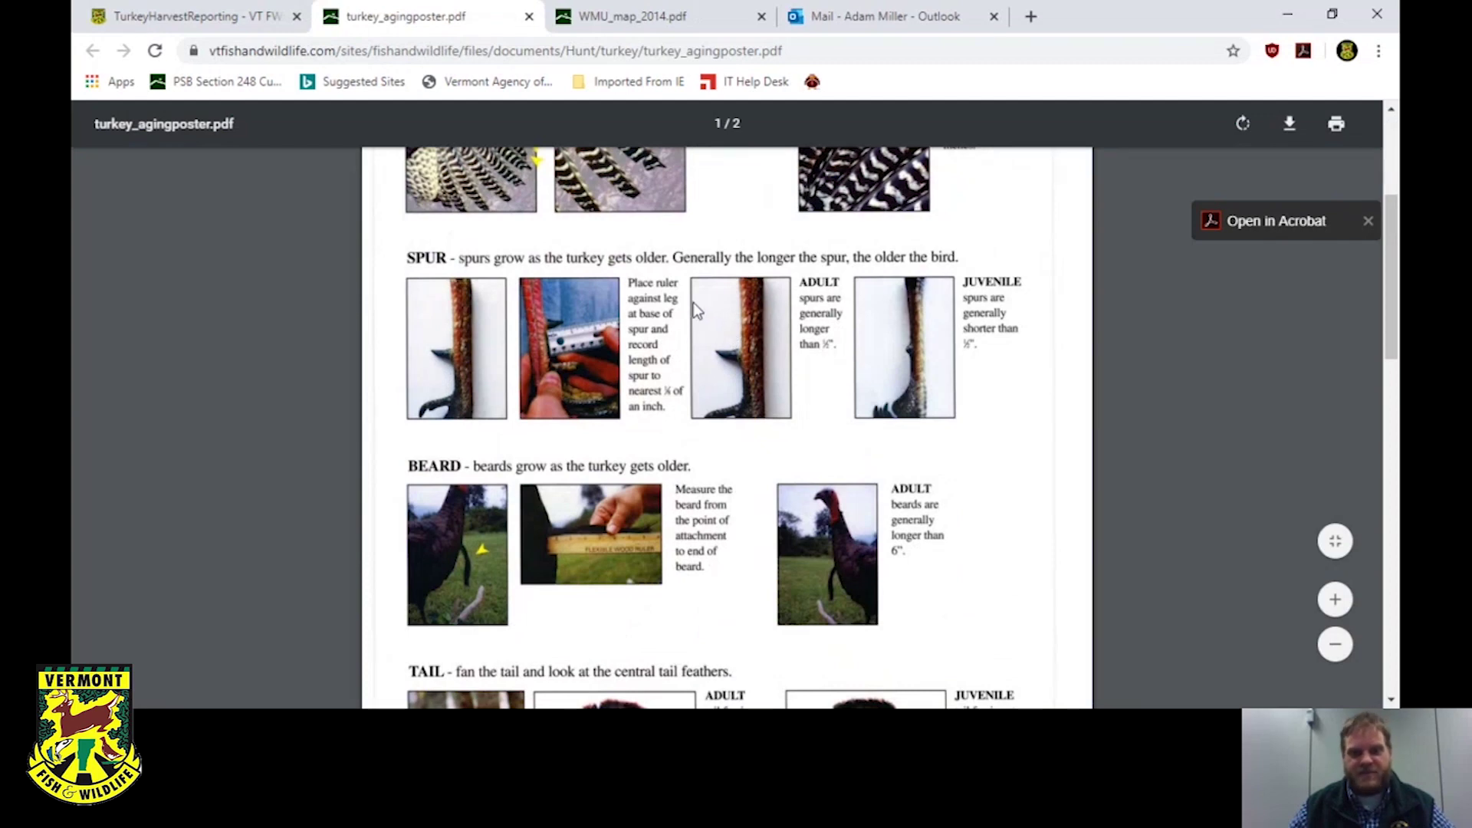
scroll(693, 302, "down", 10)
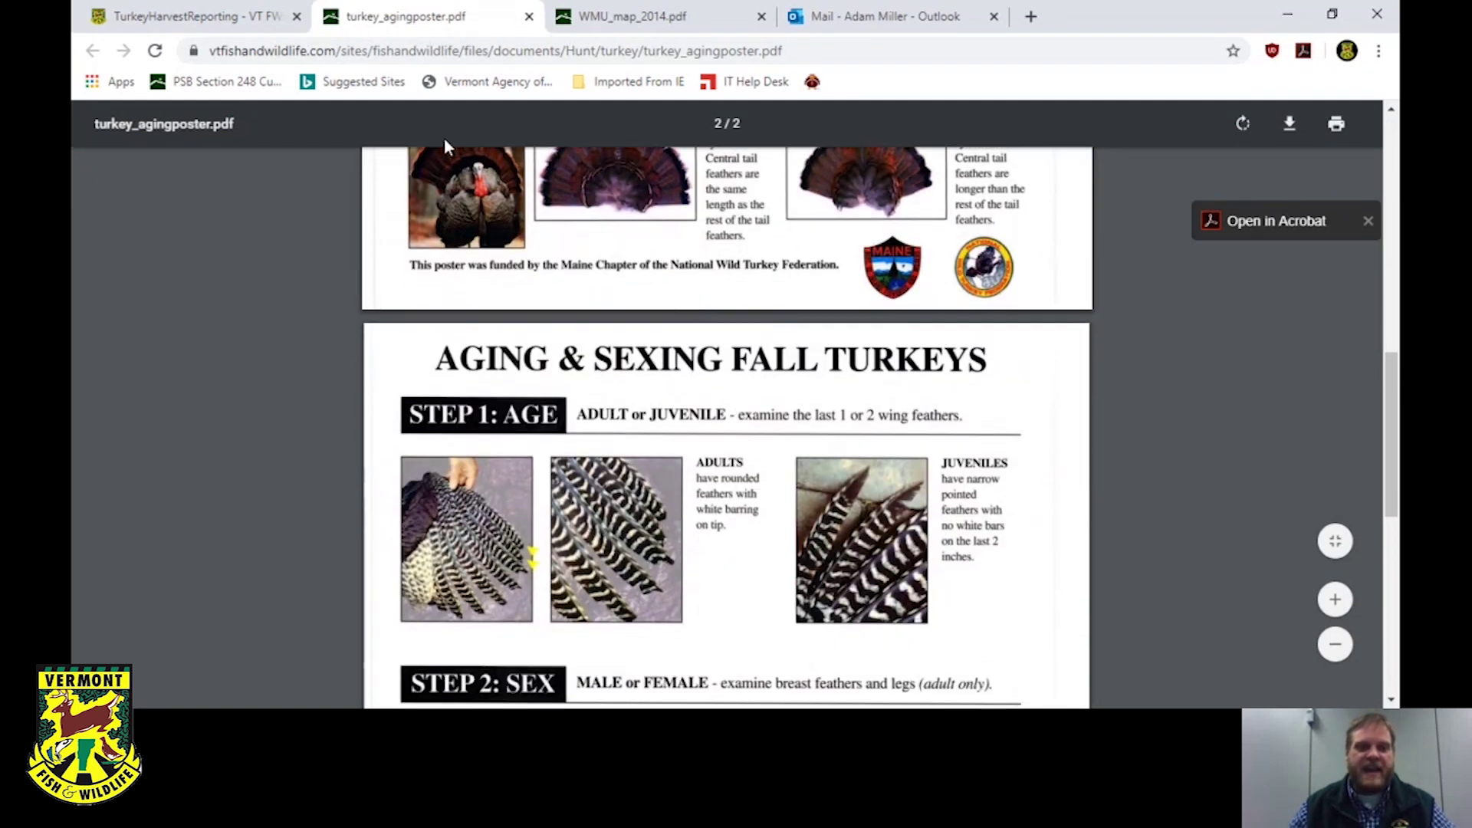
left_click(218, 20)
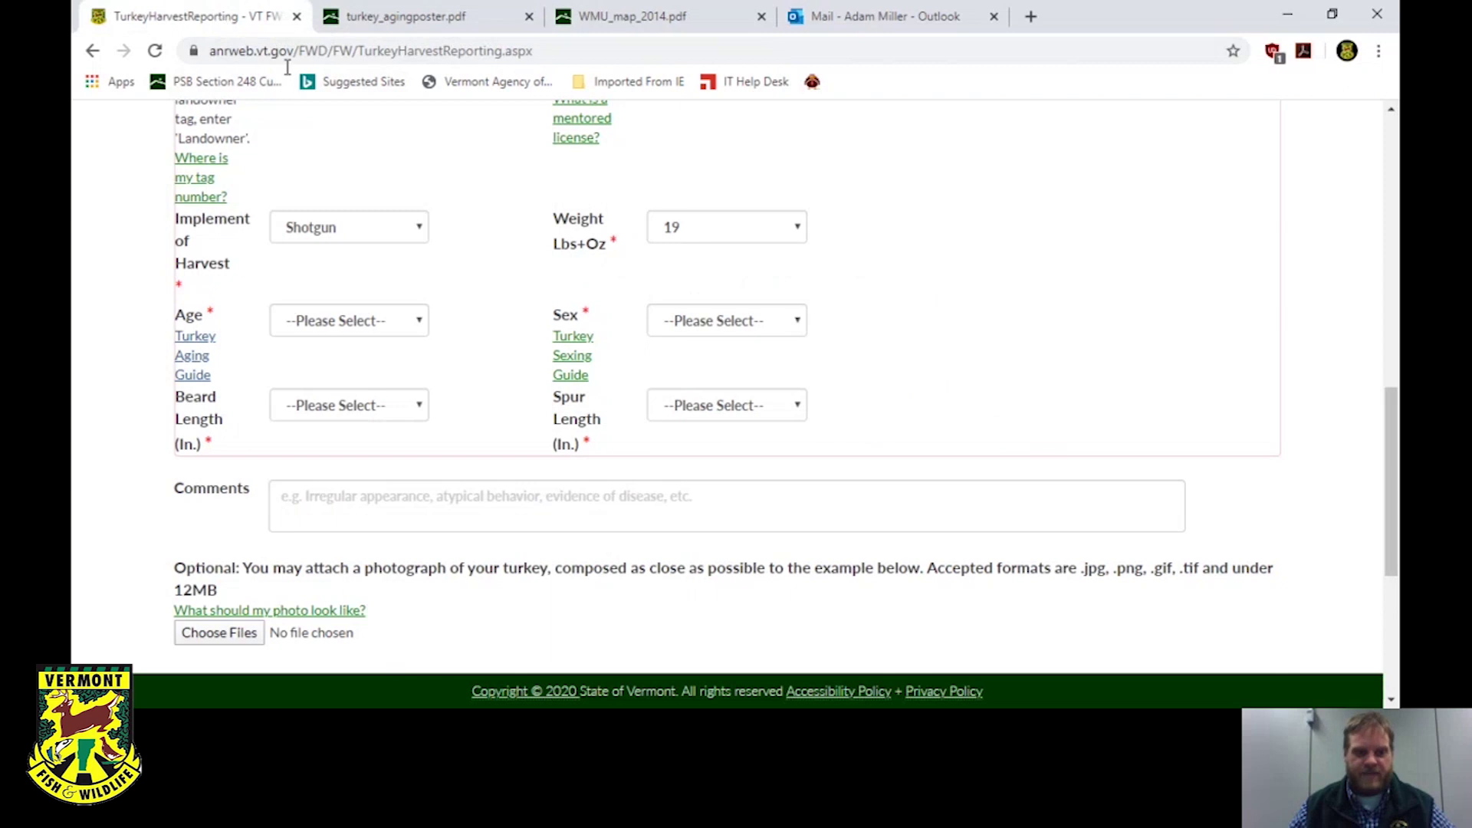
Choose Adult for Age and Male for Sex, with Beard Length 9 and Spur Length 1.
left_click(420, 318)
left_click(382, 367)
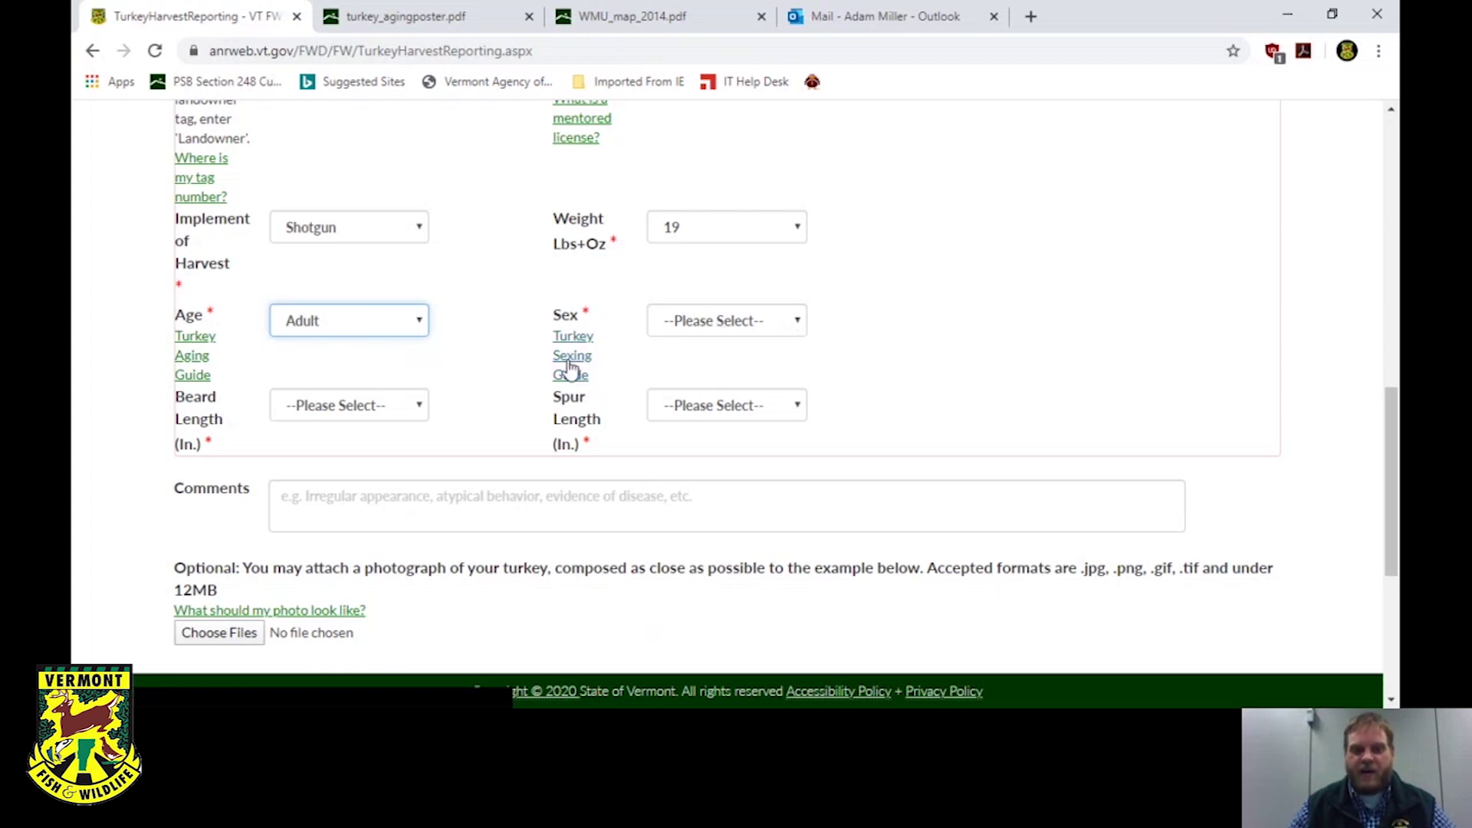
left_click(698, 321)
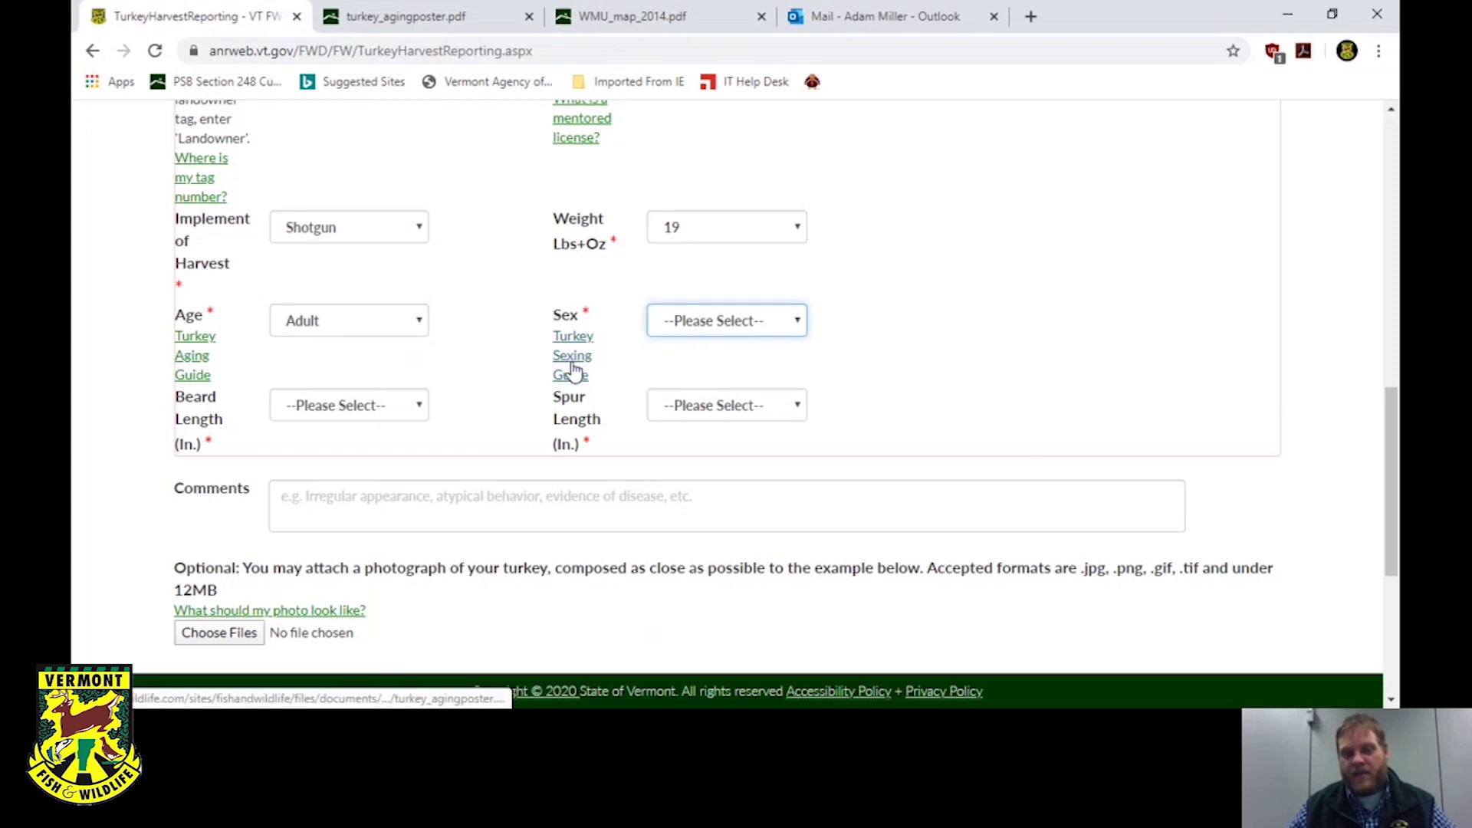
key("Down")
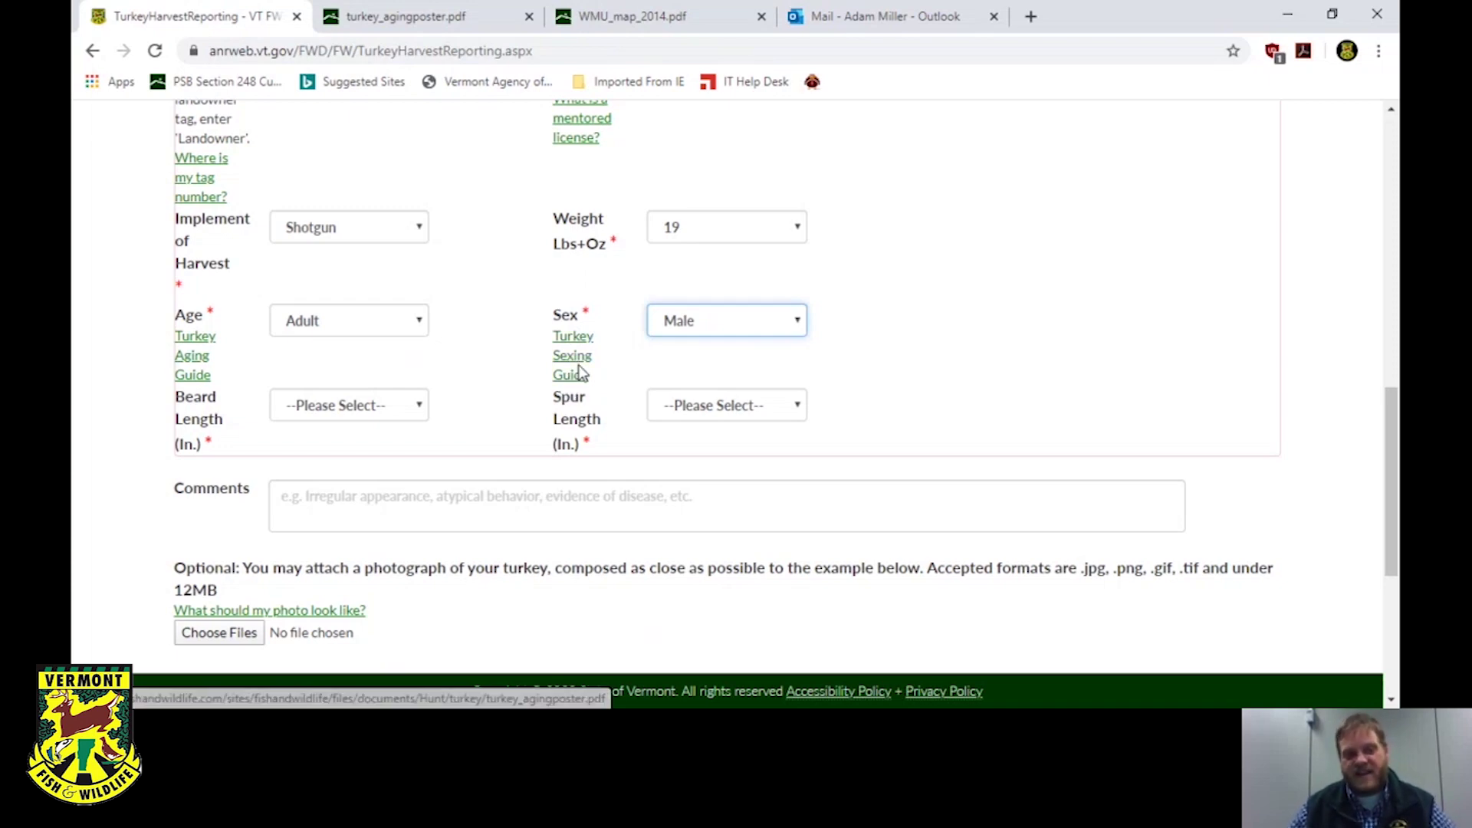
left_click(425, 402)
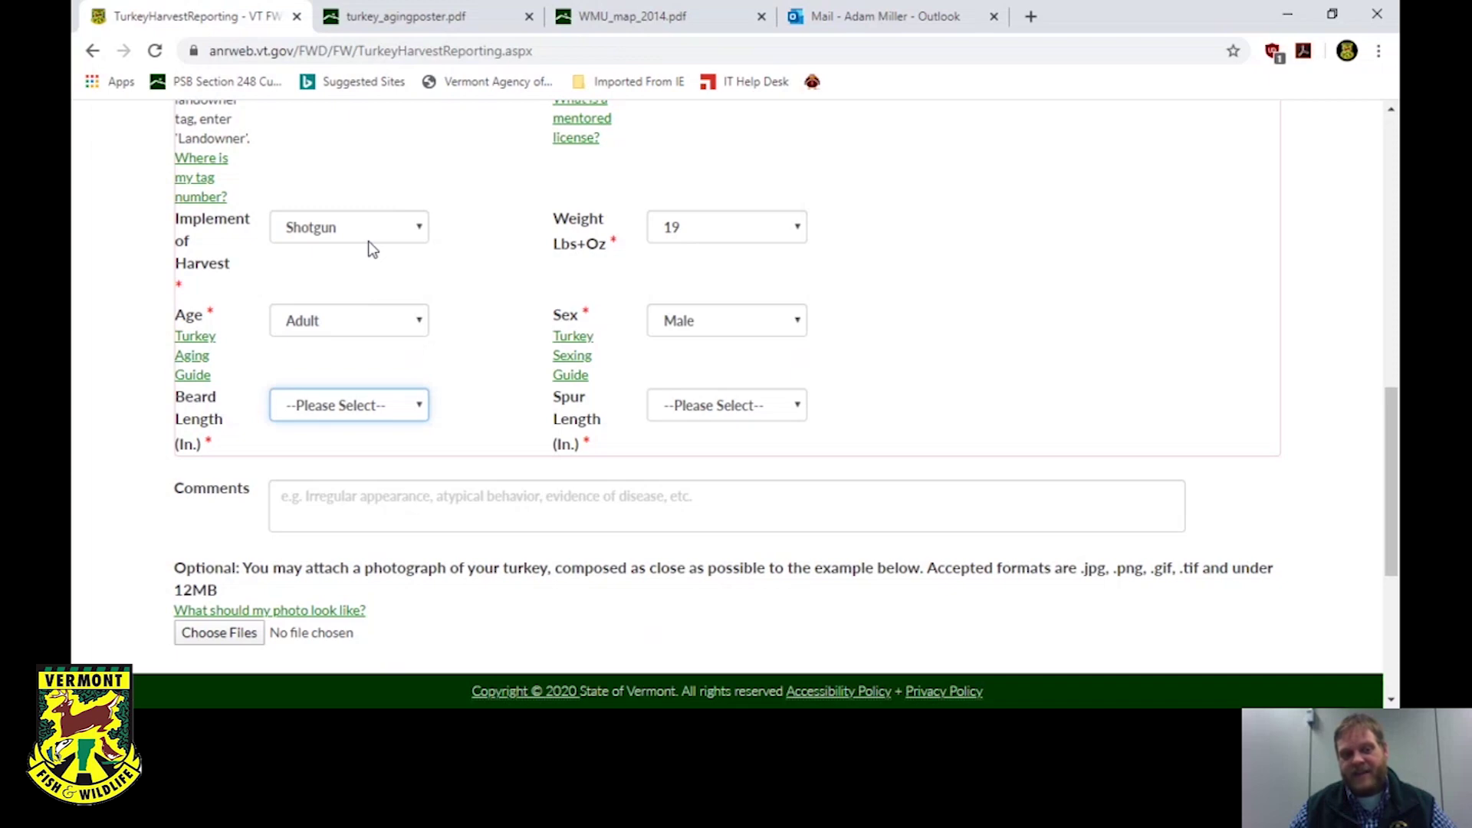
key("9")
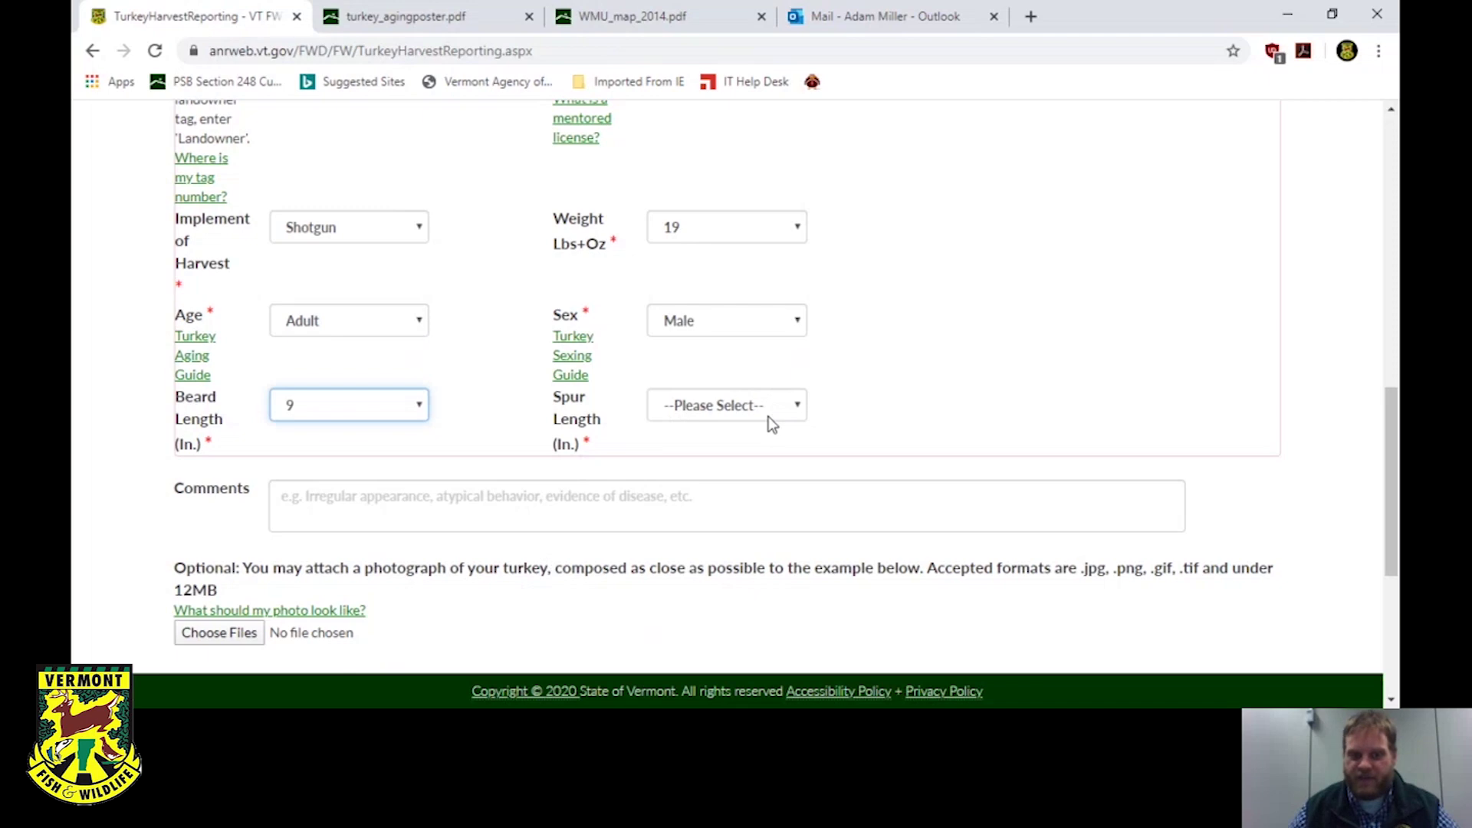
key("Tab")
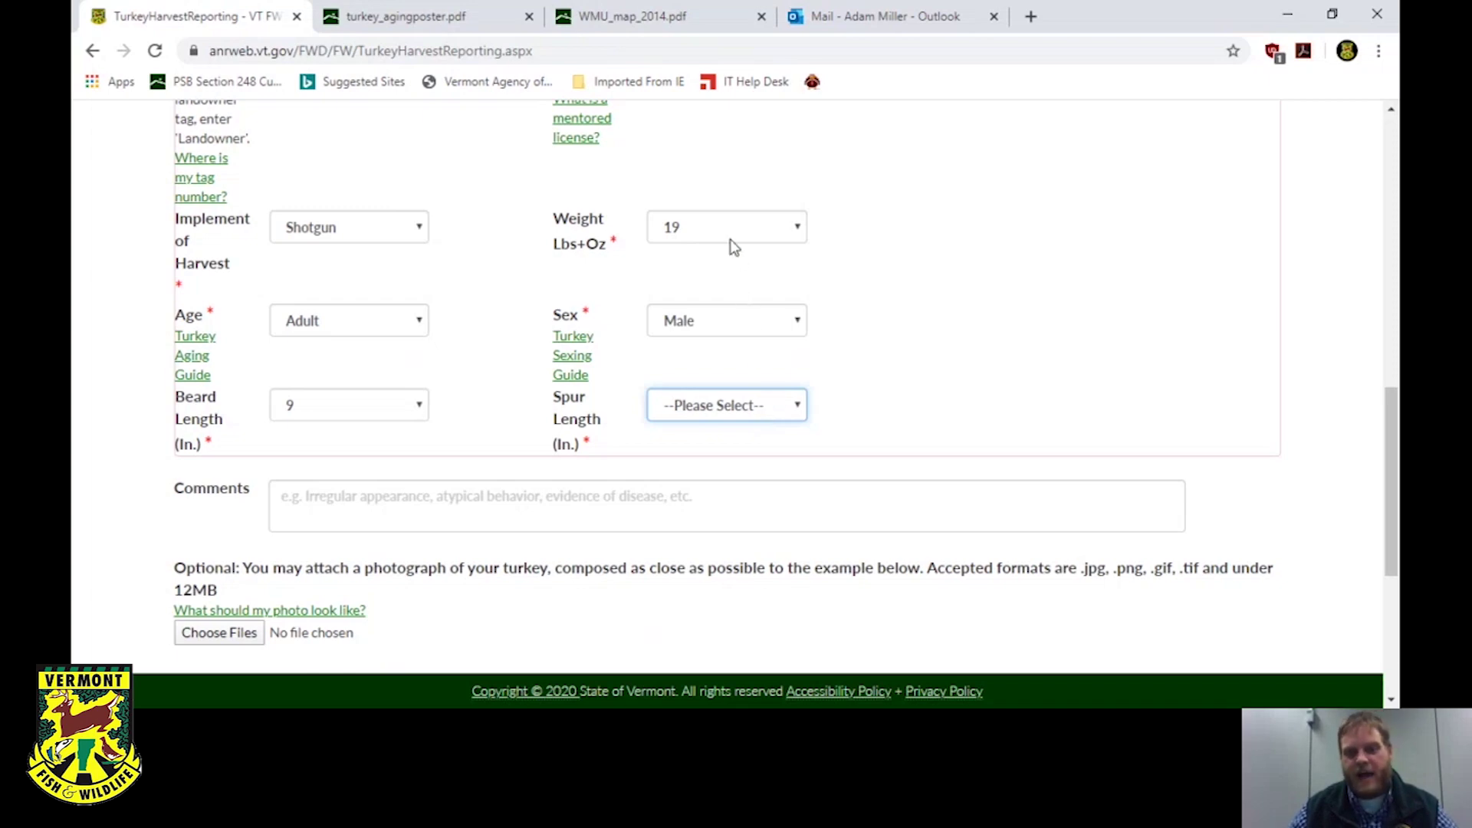
key("1")
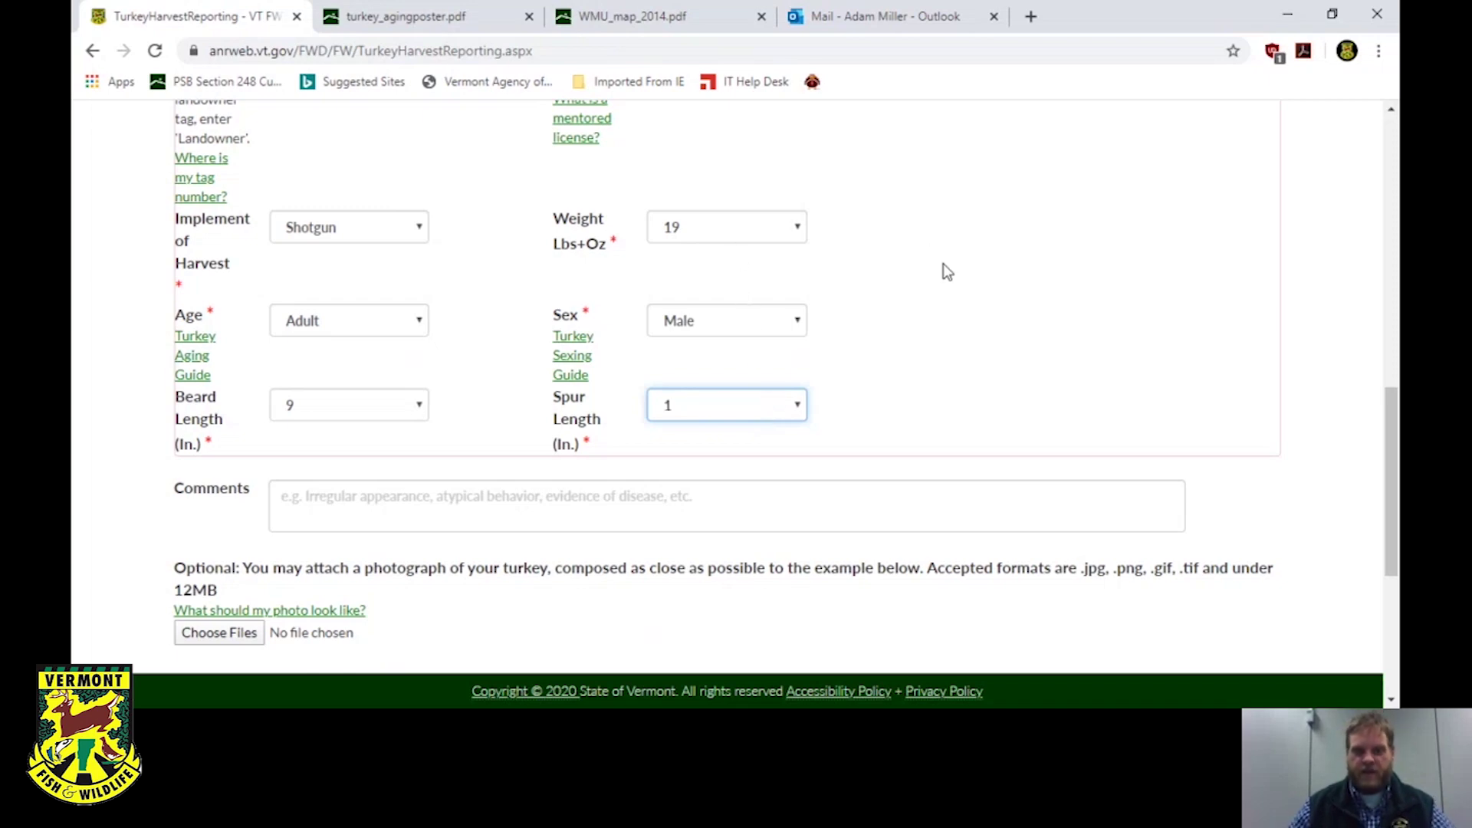
scroll(952, 285, "down", 3)
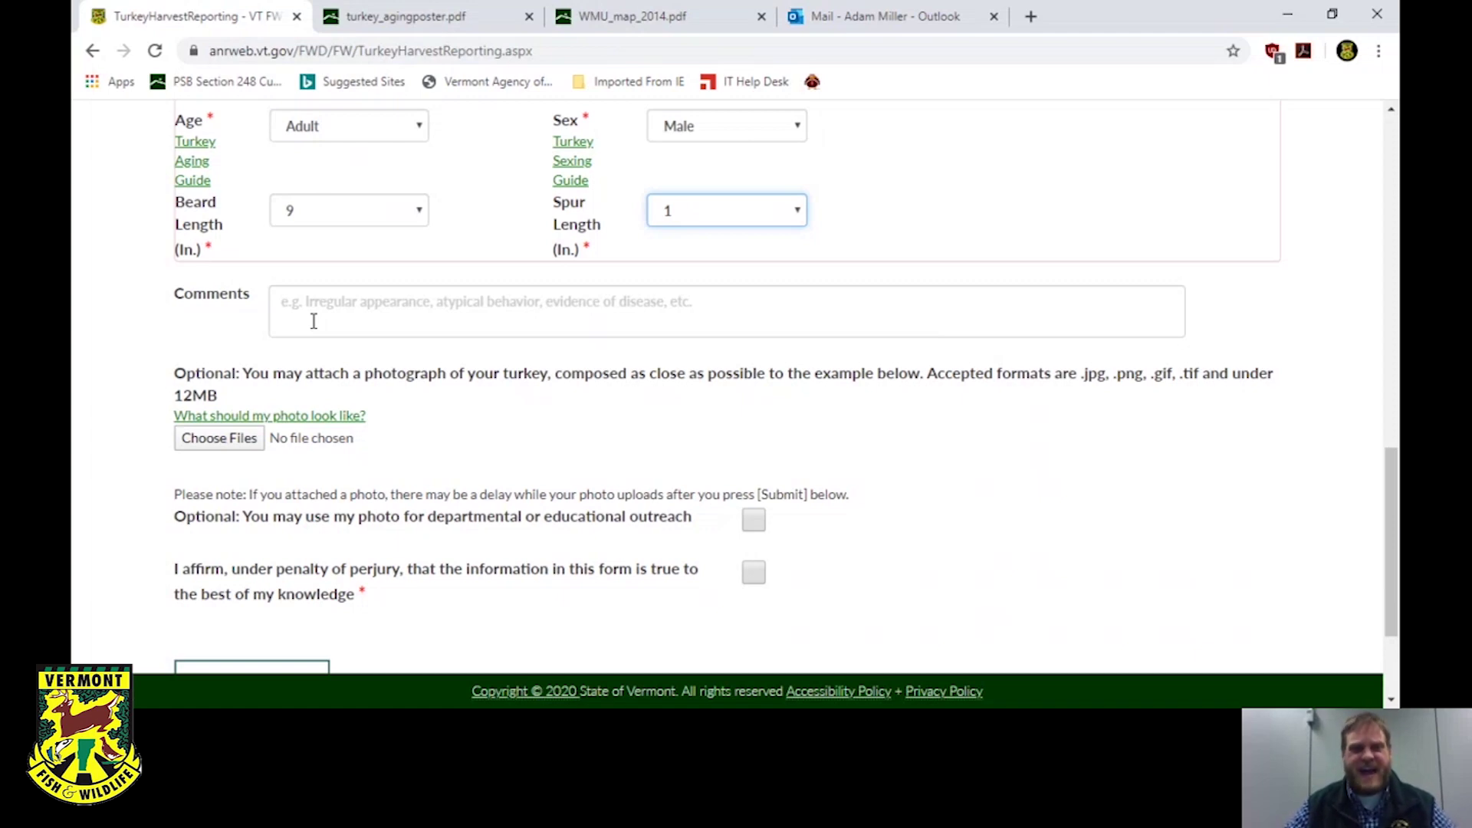
left_click(376, 292)
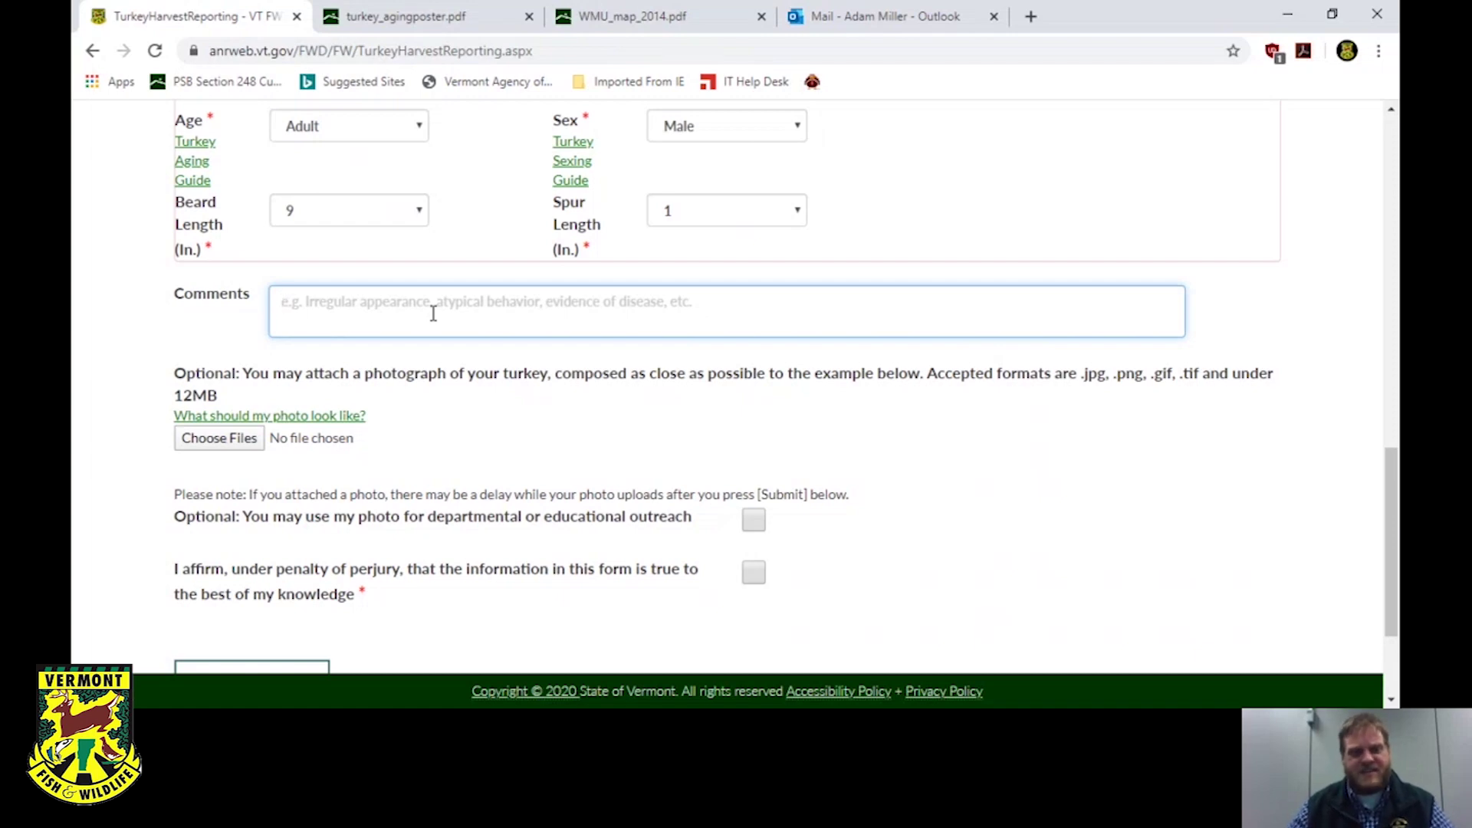
Look over the photo-example-large.pdf harvest photo guide, then go back to the report form.
left_click(326, 417)
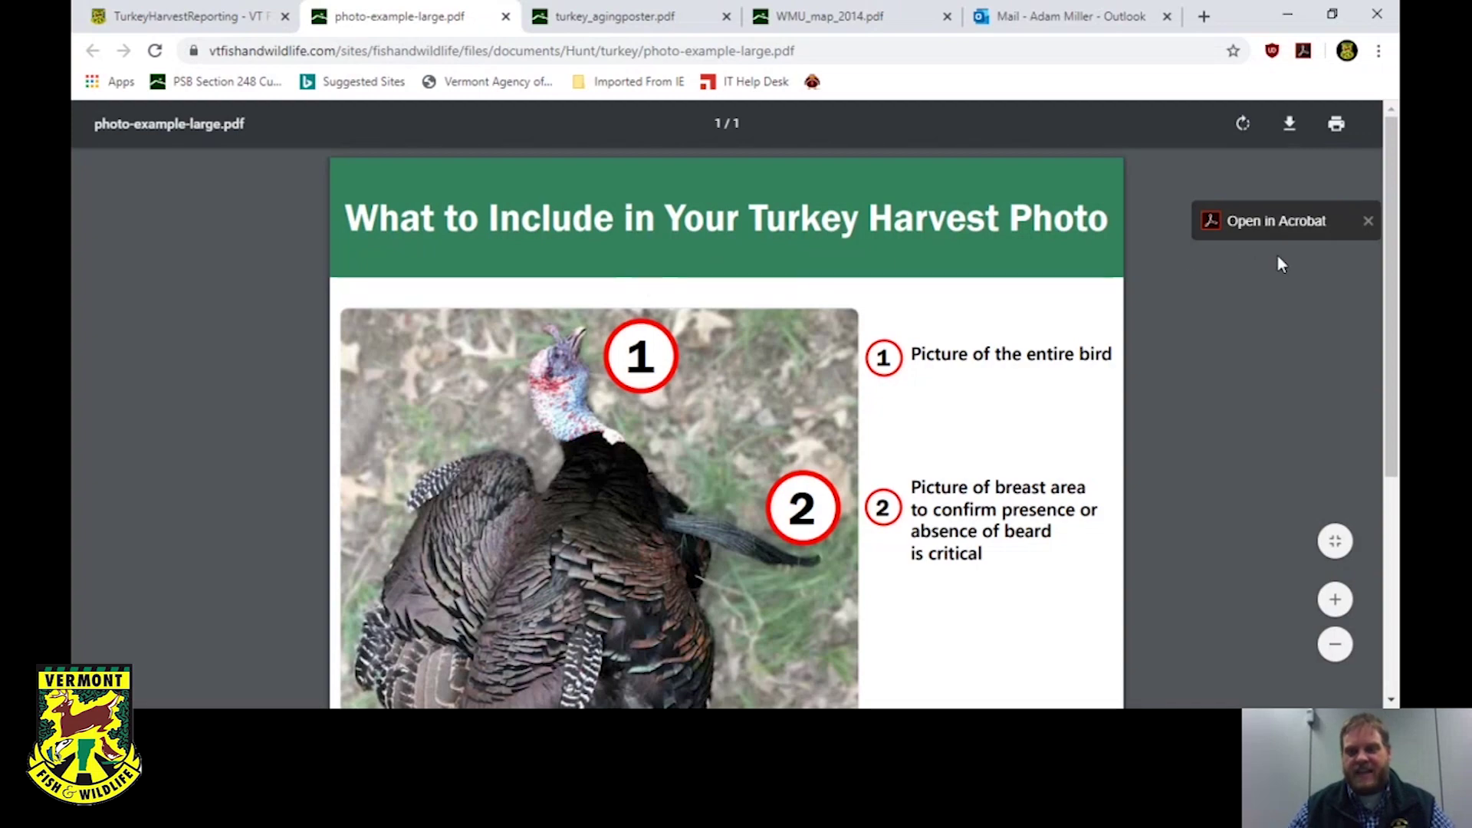
scroll(1171, 306, "down", 2)
scroll(1170, 307, "up", 2)
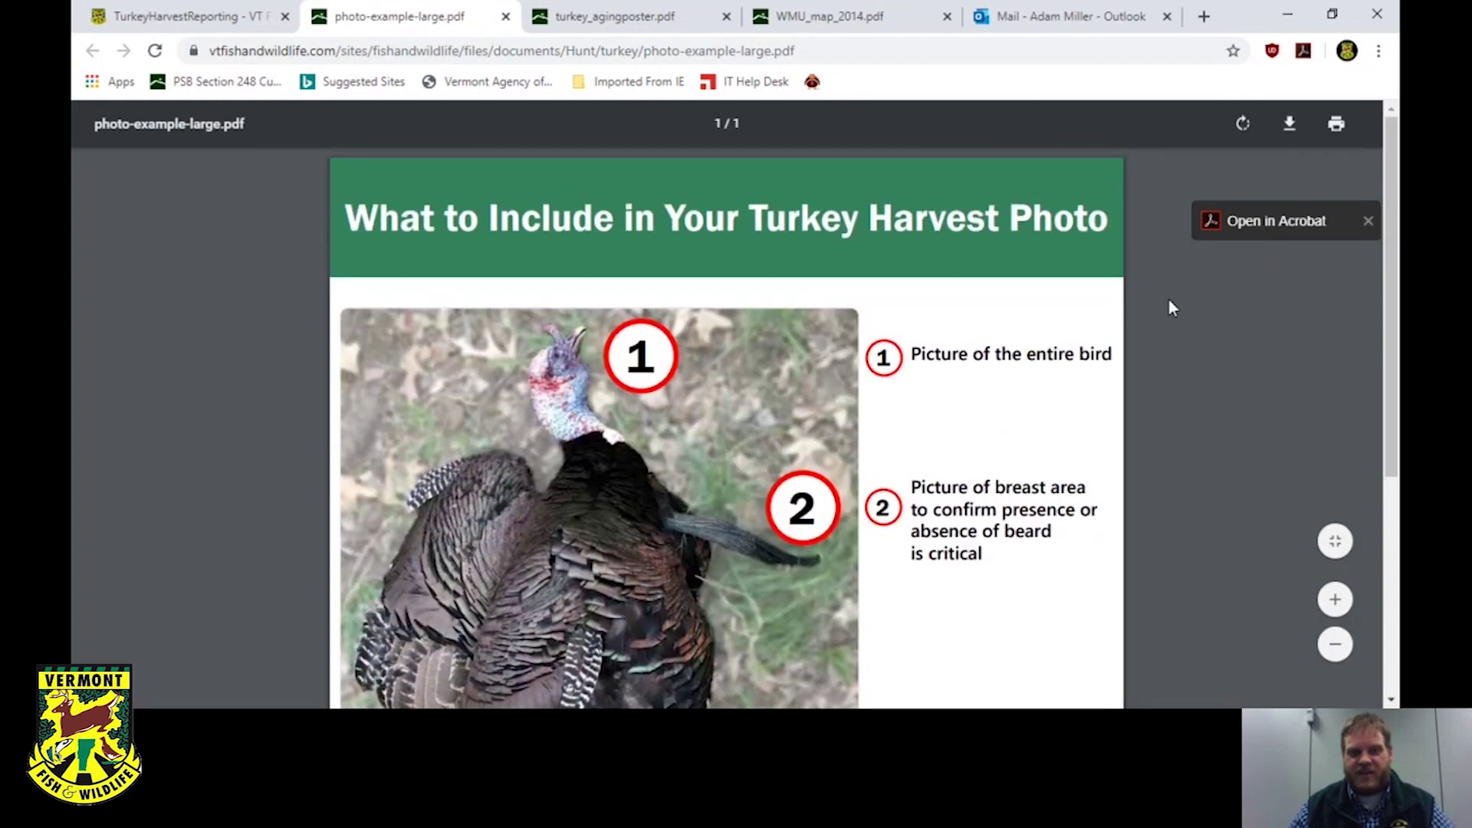
scroll(1133, 314, "down", 3)
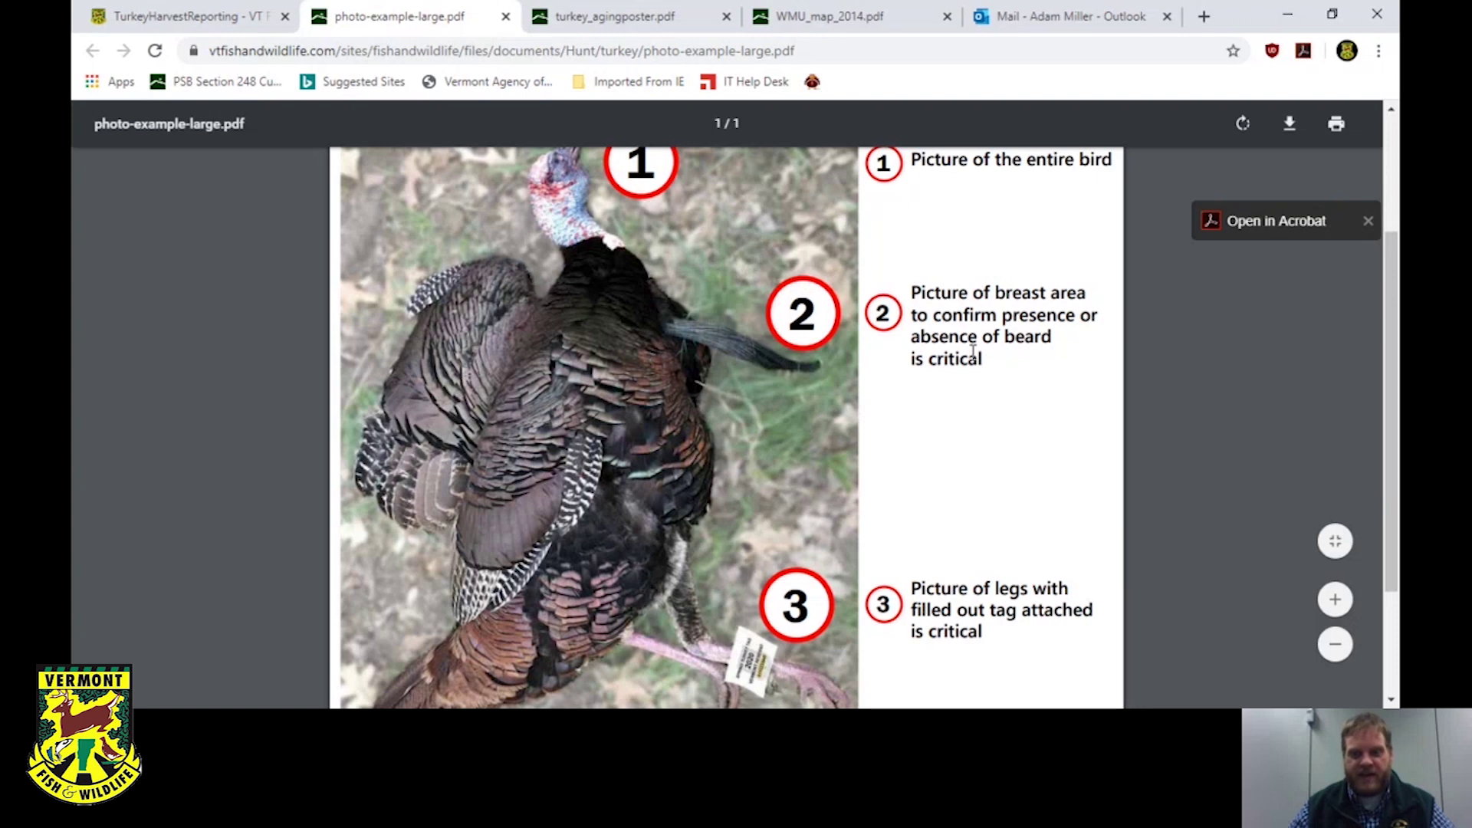
scroll(952, 361, "down", 3)
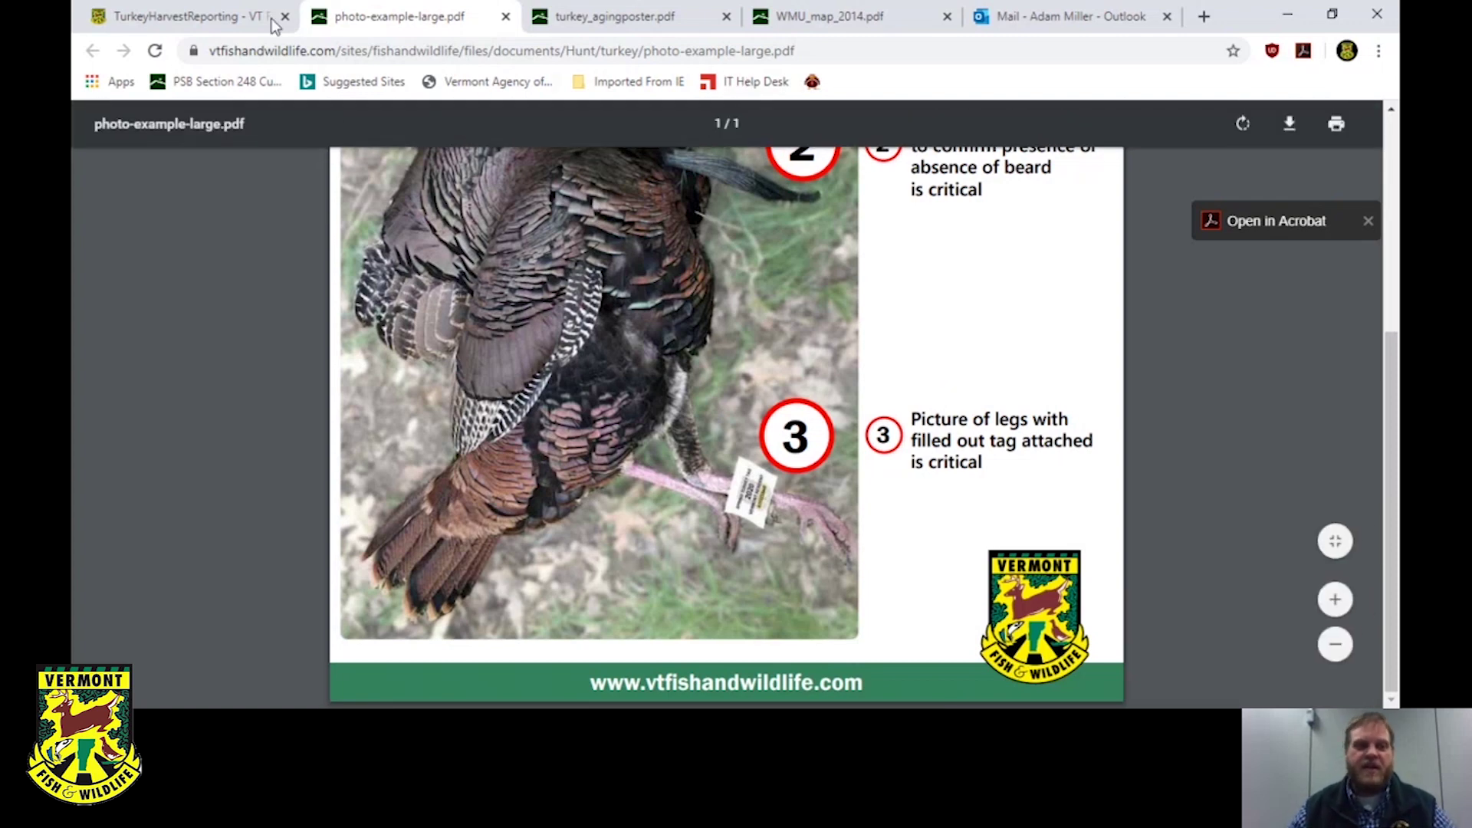
left_click(238, 17)
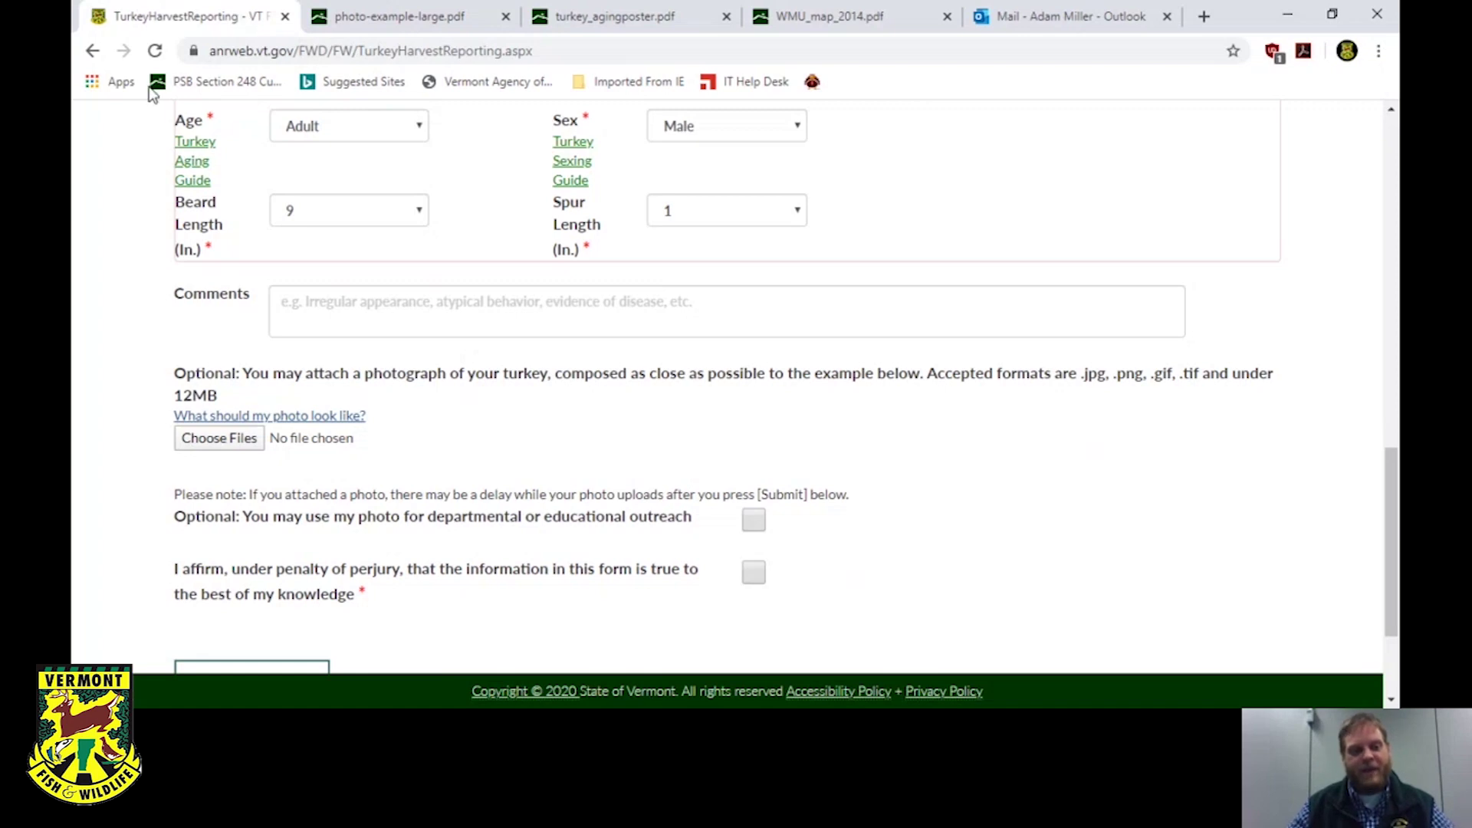
Attach the turkey JPEG from the Desktop to the report's photo field.
left_click(220, 445)
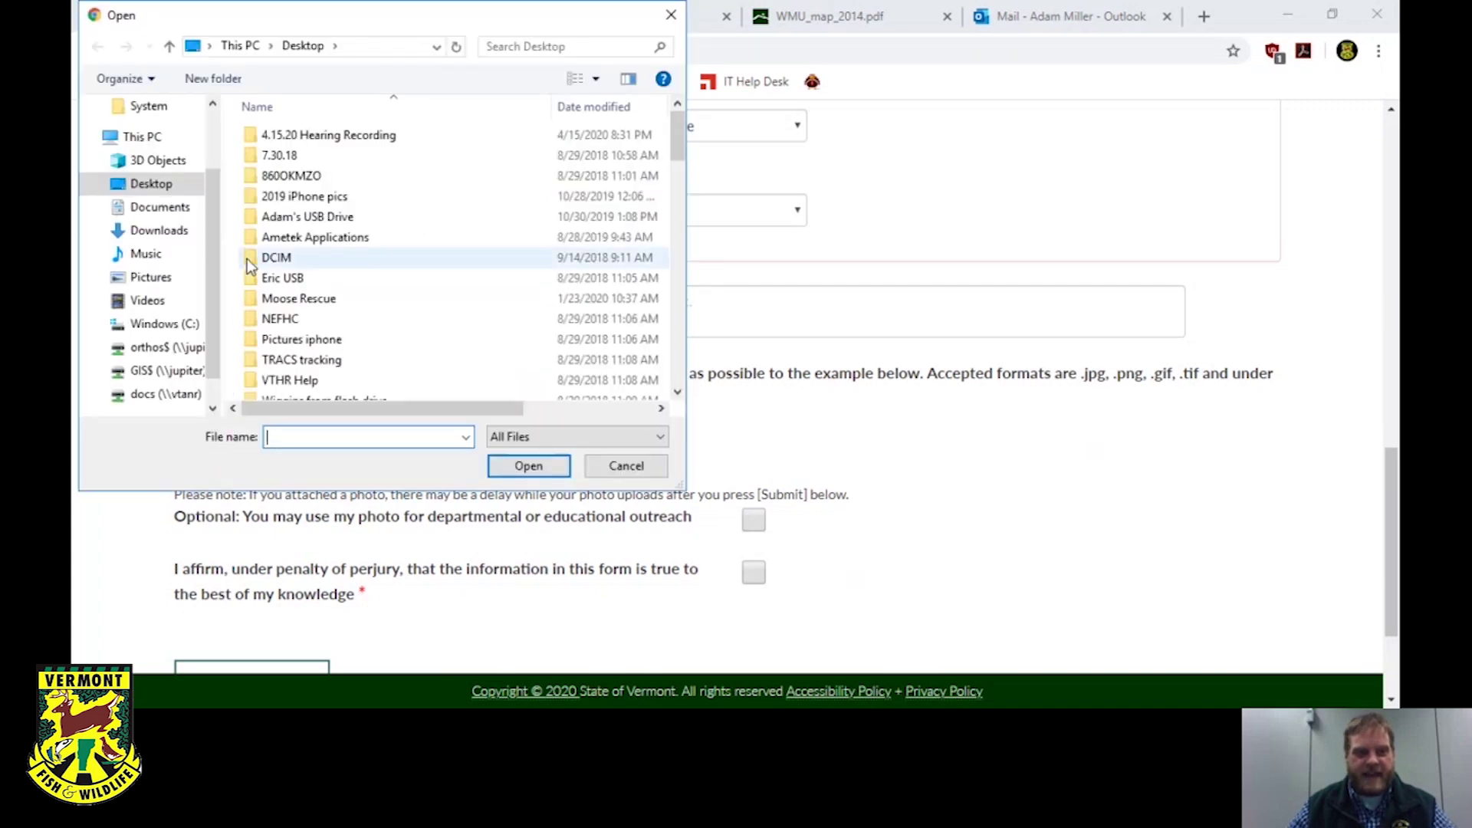
scroll(176, 196, "up", 2)
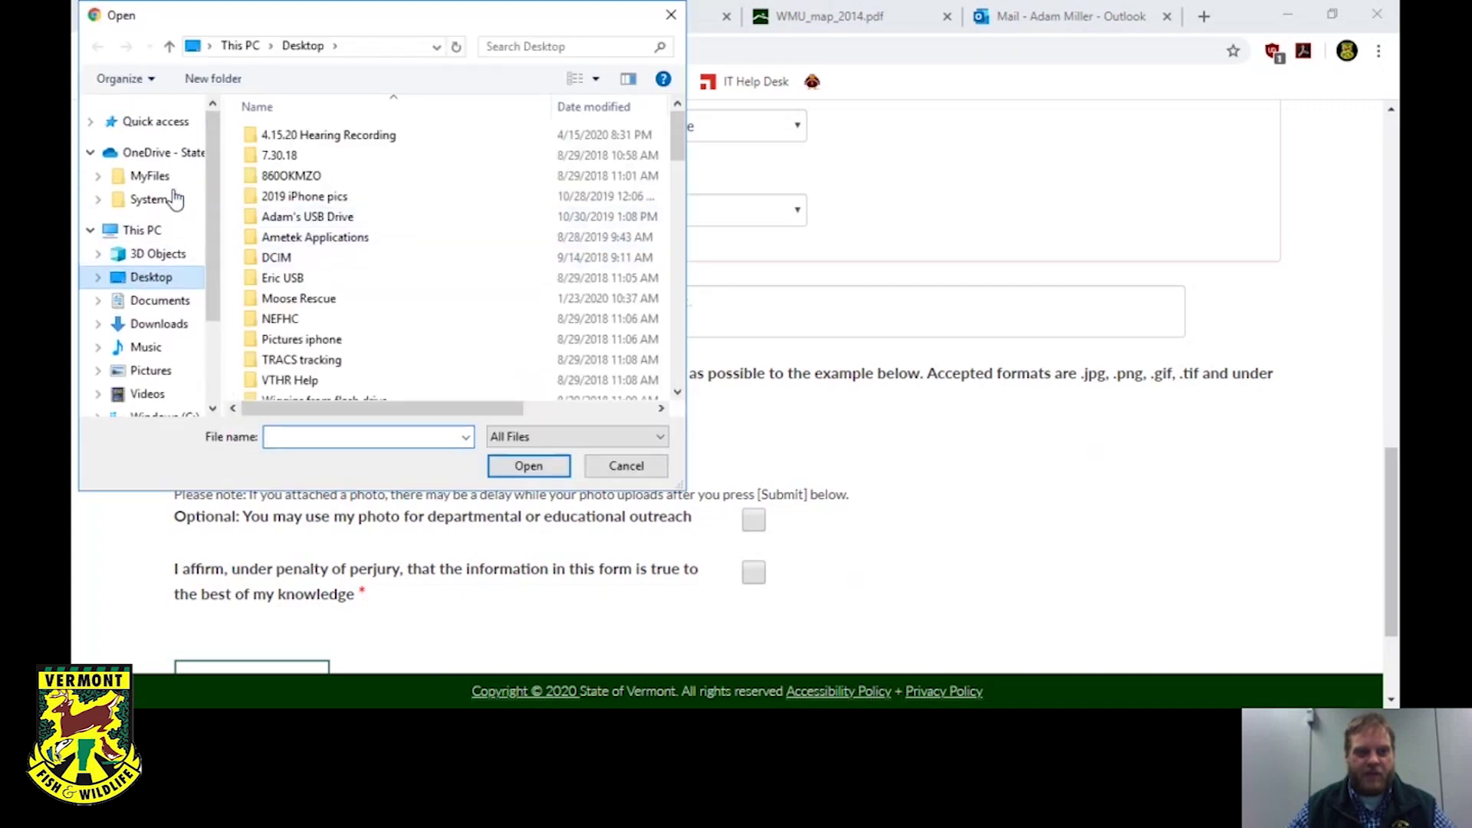
left_click(153, 283)
scroll(434, 209, "down", 3)
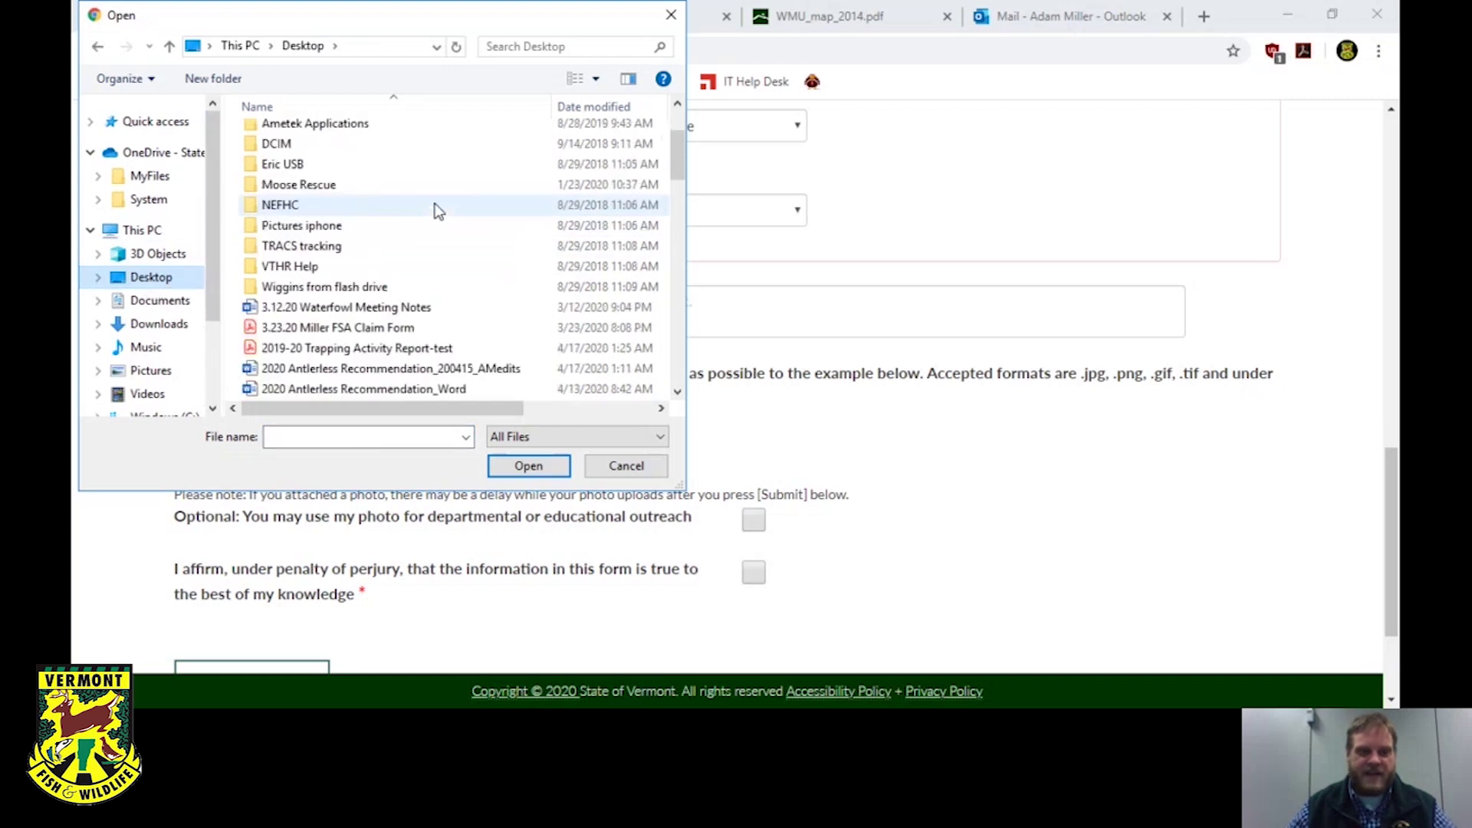
scroll(437, 211, "down", 1)
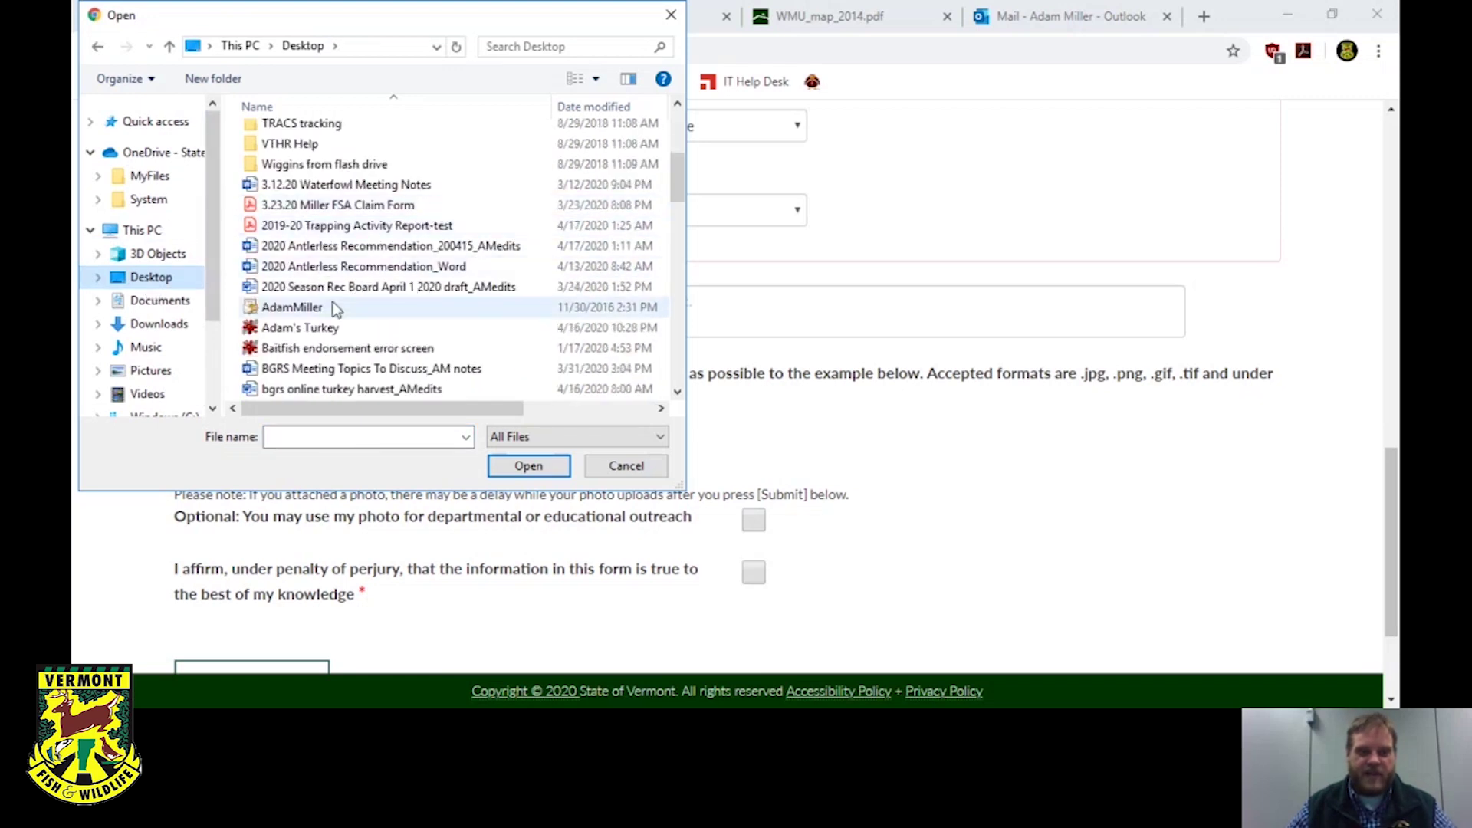
left_click(276, 329)
left_click(362, 330)
left_click(507, 466)
left_click(507, 466)
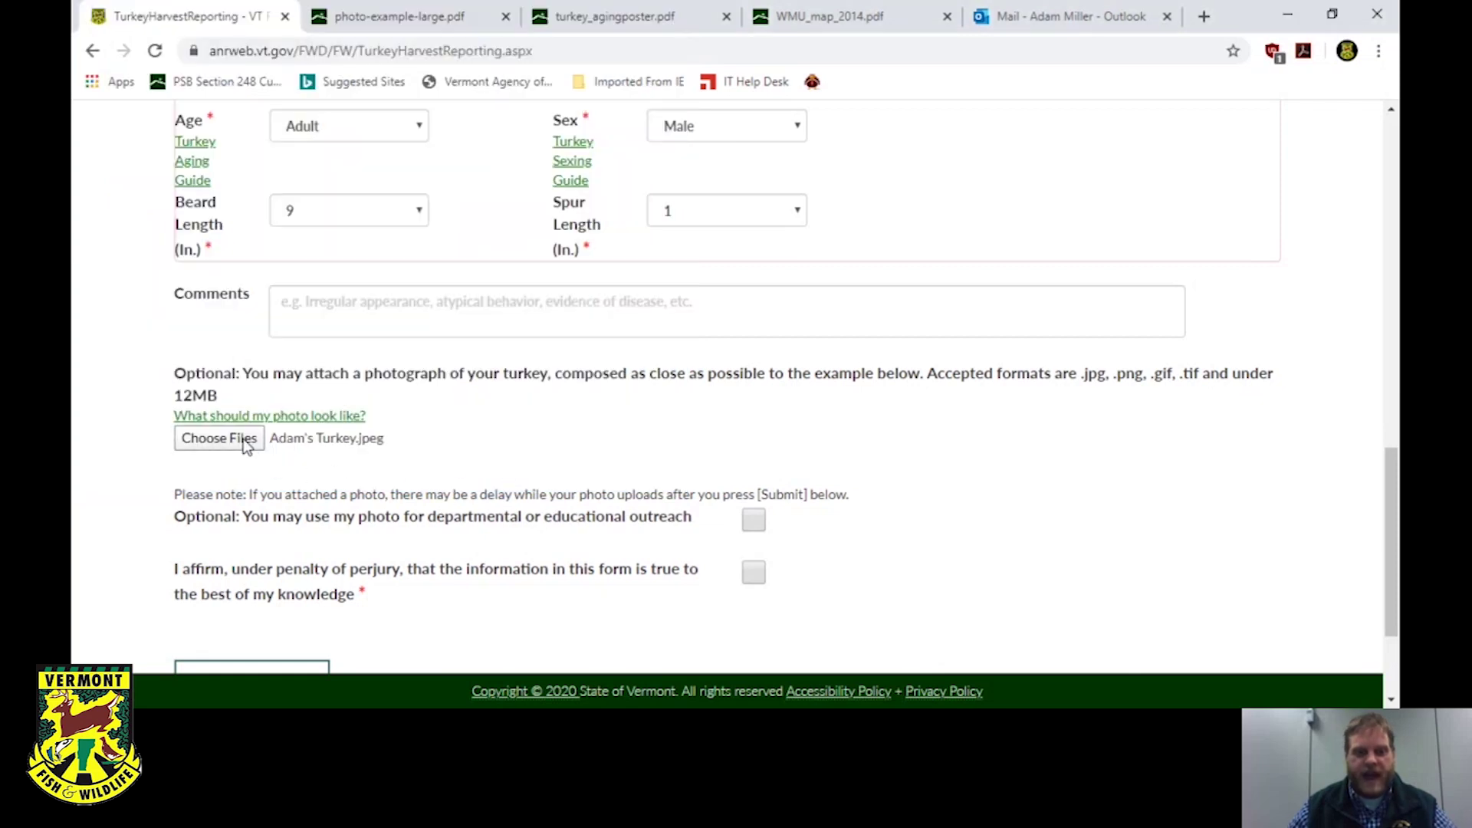
Tick the affirmation that the form information is true and attempt submission.
scroll(447, 387, "down", 2)
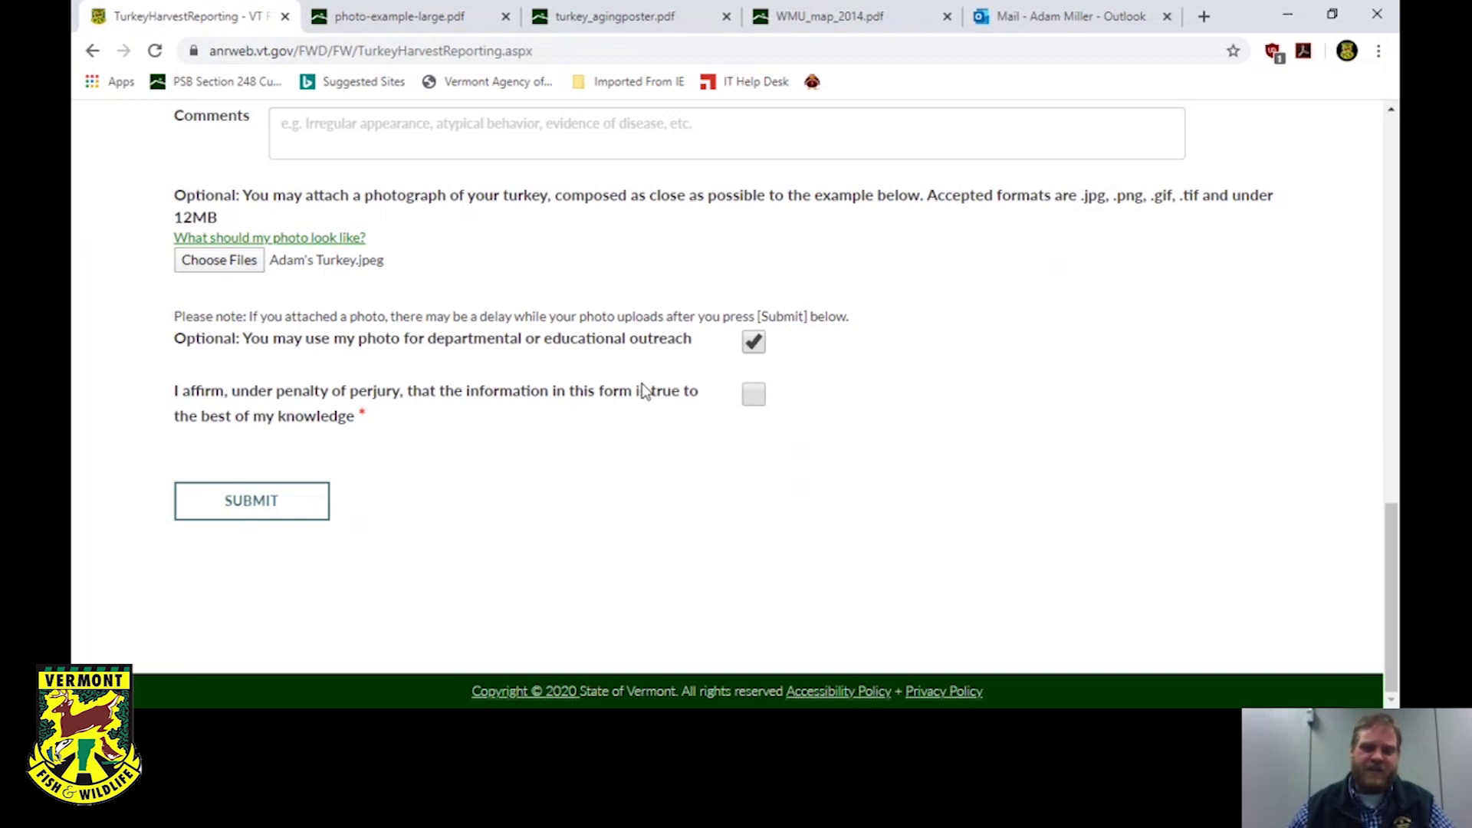
left_click(753, 394)
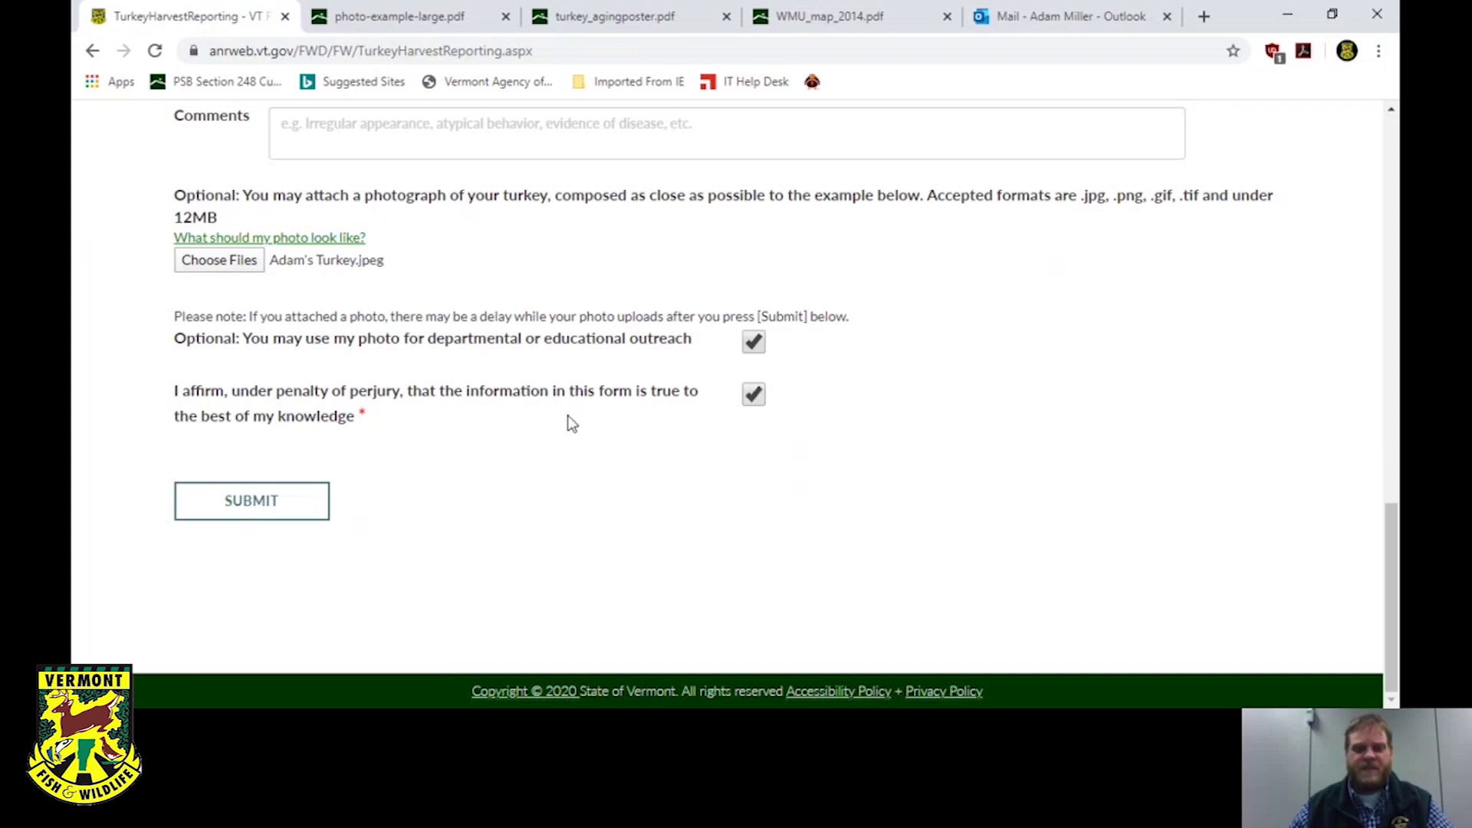
left_click(318, 512)
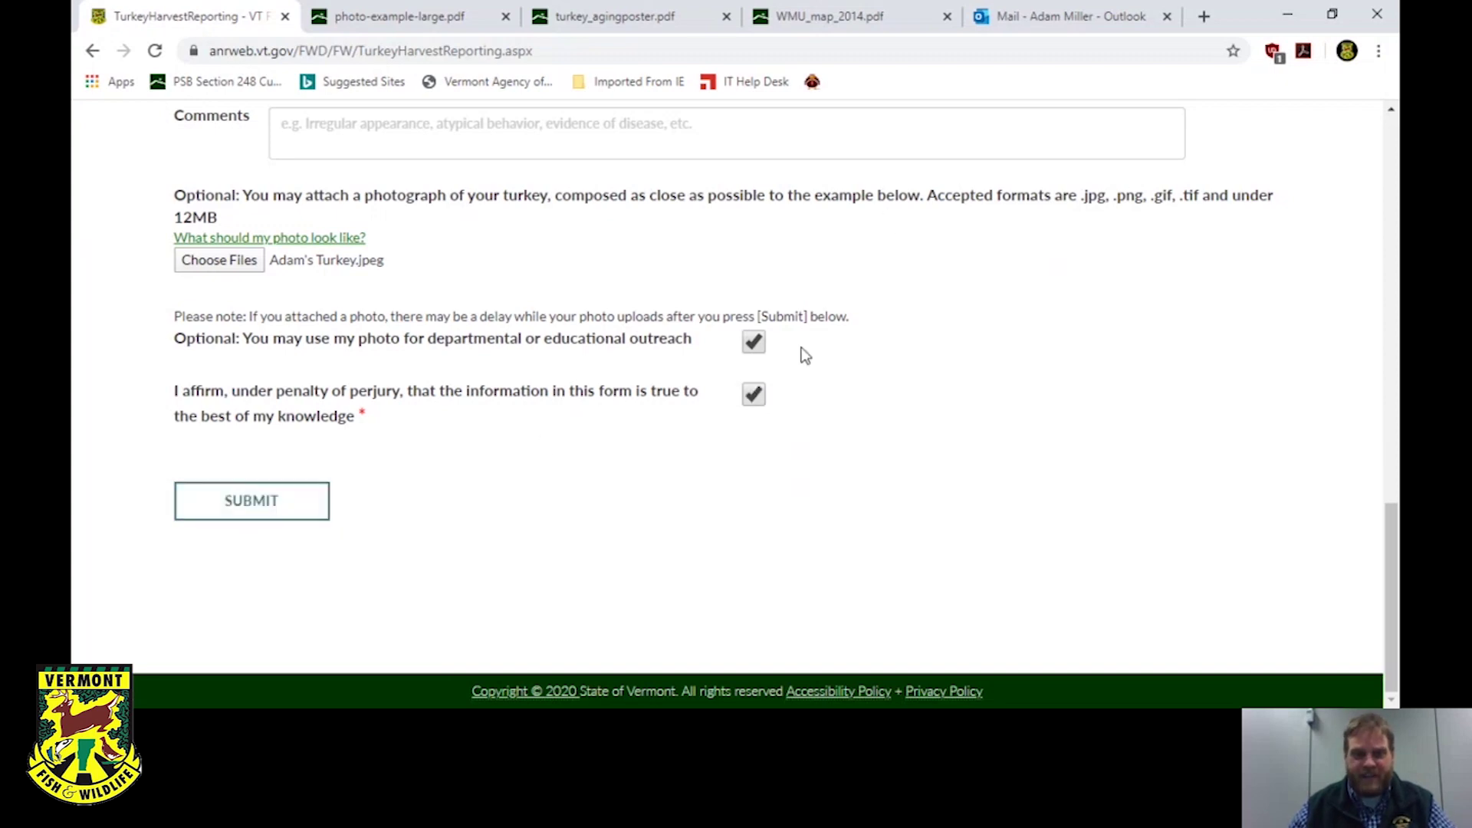
Review the form entries and submit the turkey harvest report.
scroll(805, 361, "up", 10)
scroll(806, 360, "up", 3)
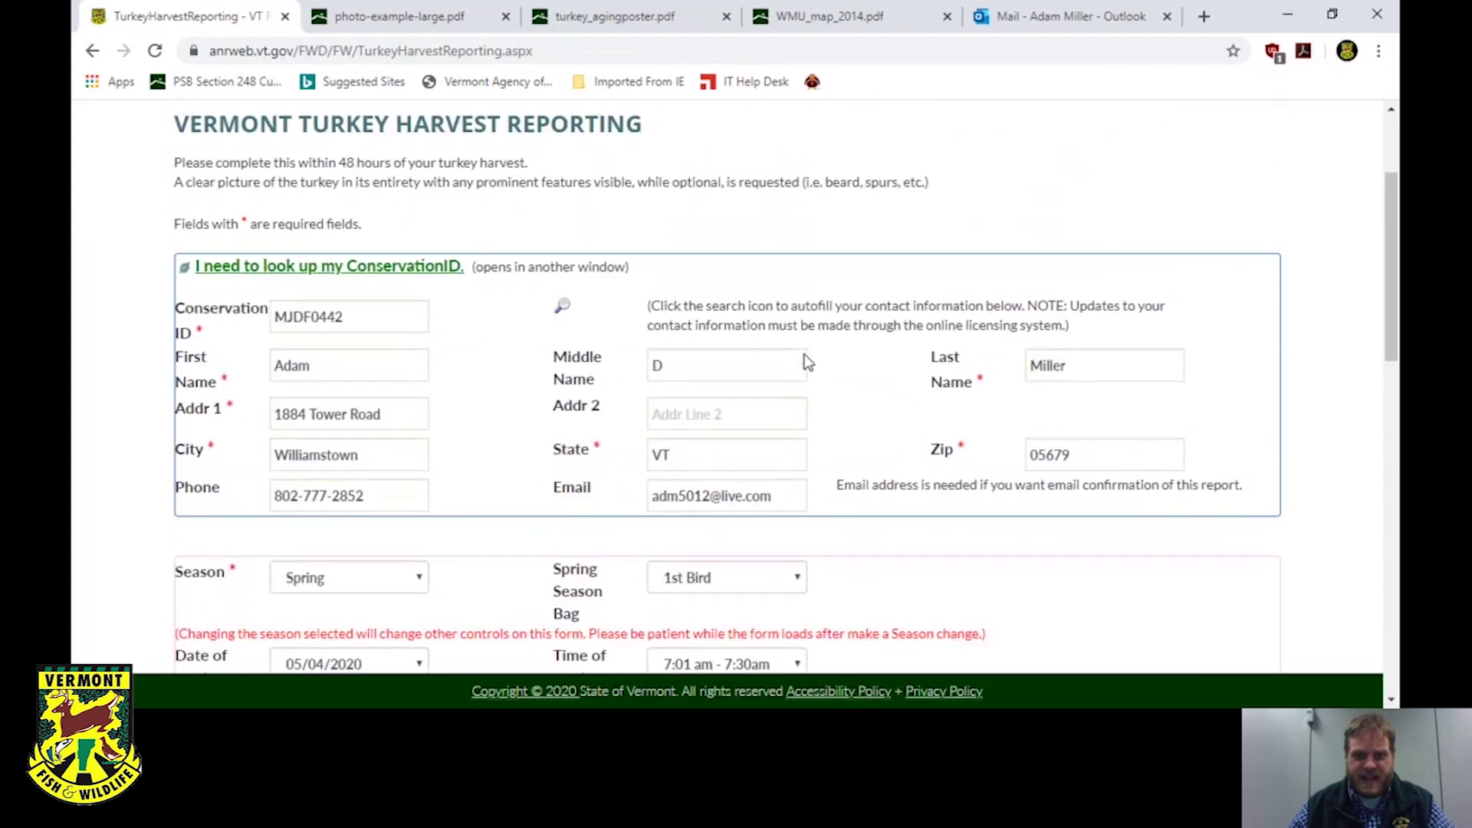
scroll(697, 360, "down", 4)
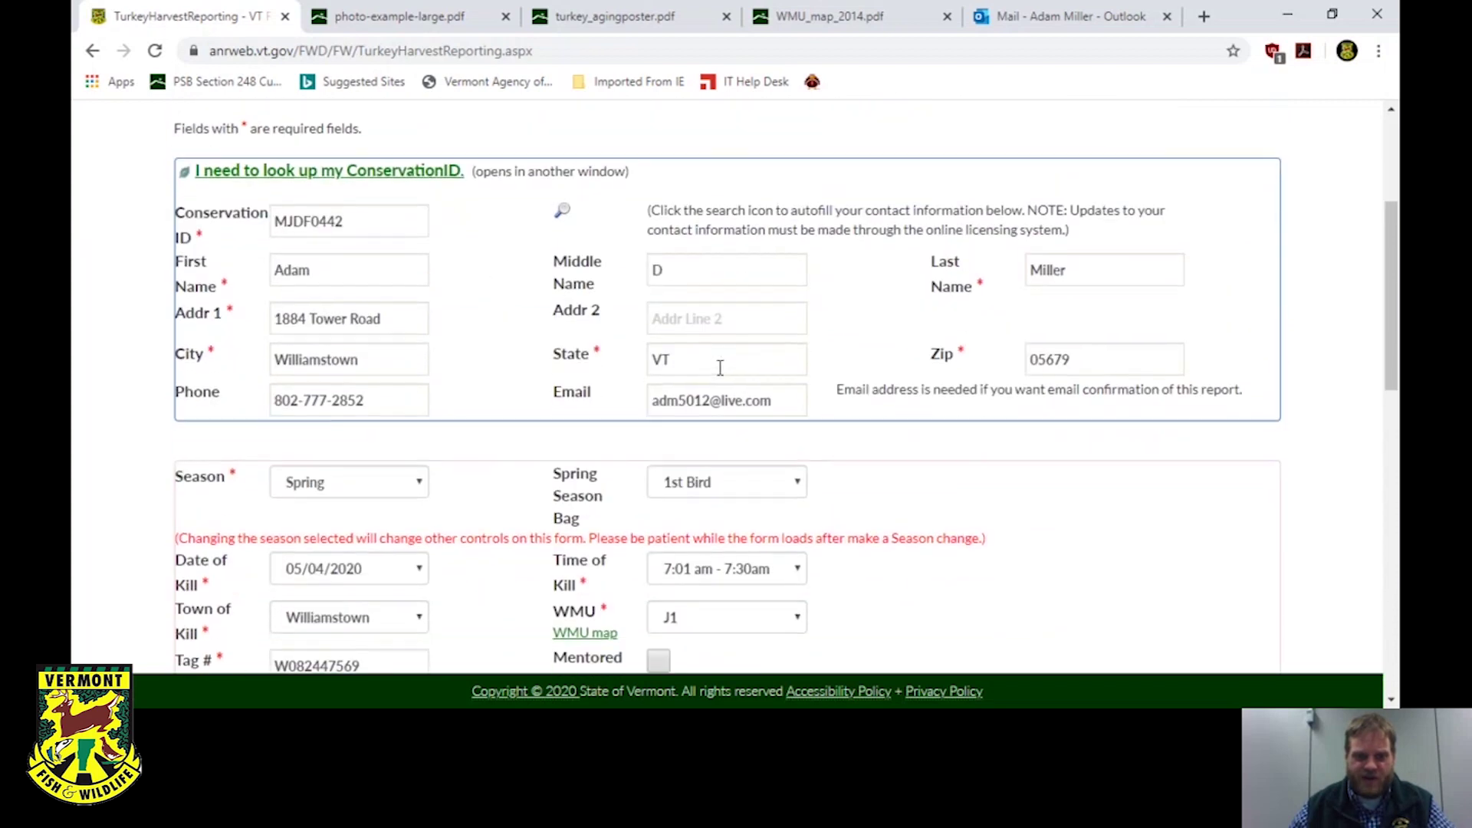
scroll(720, 378, "down", 4)
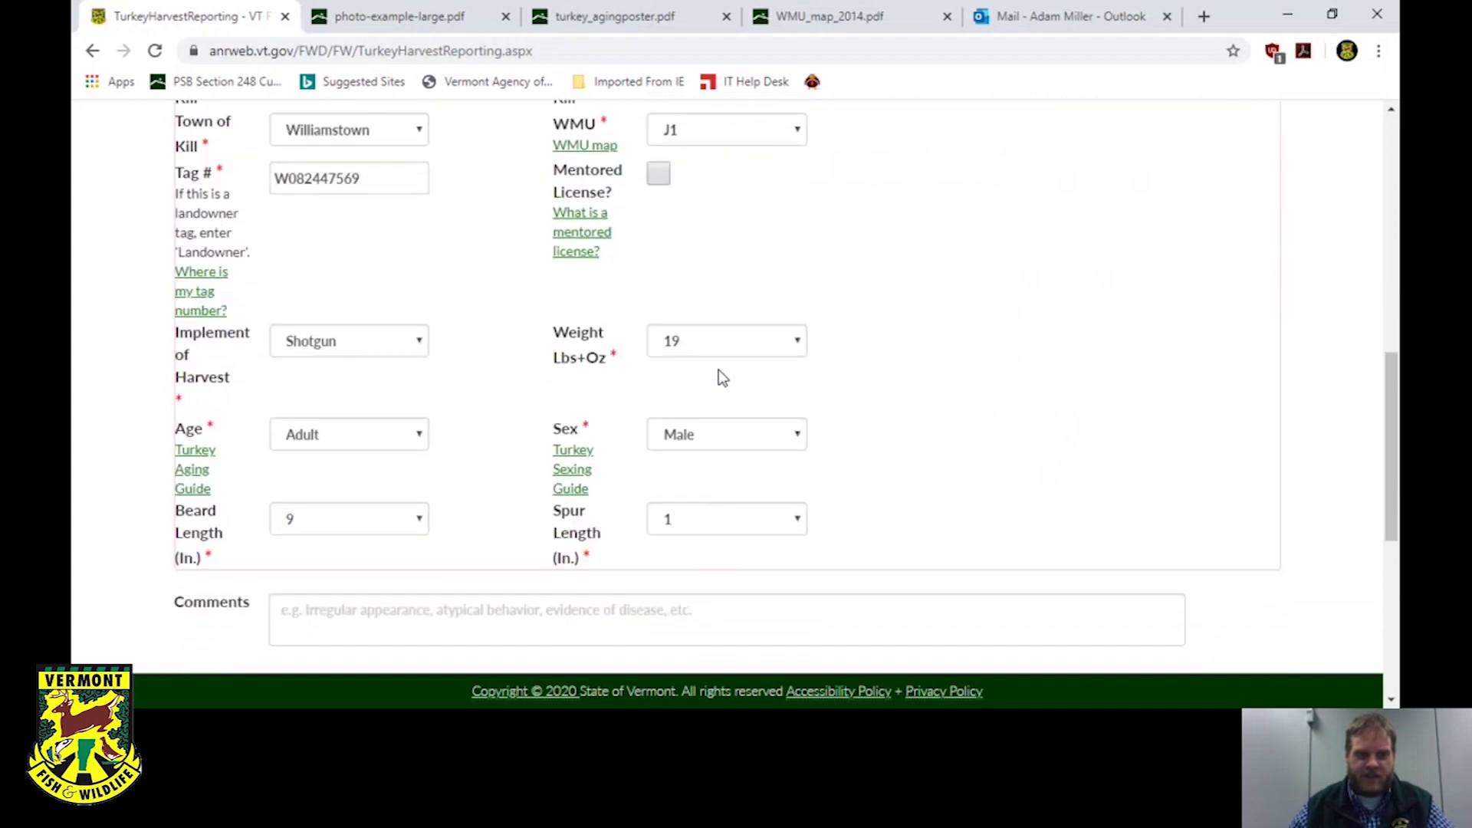
scroll(720, 378, "down", 6)
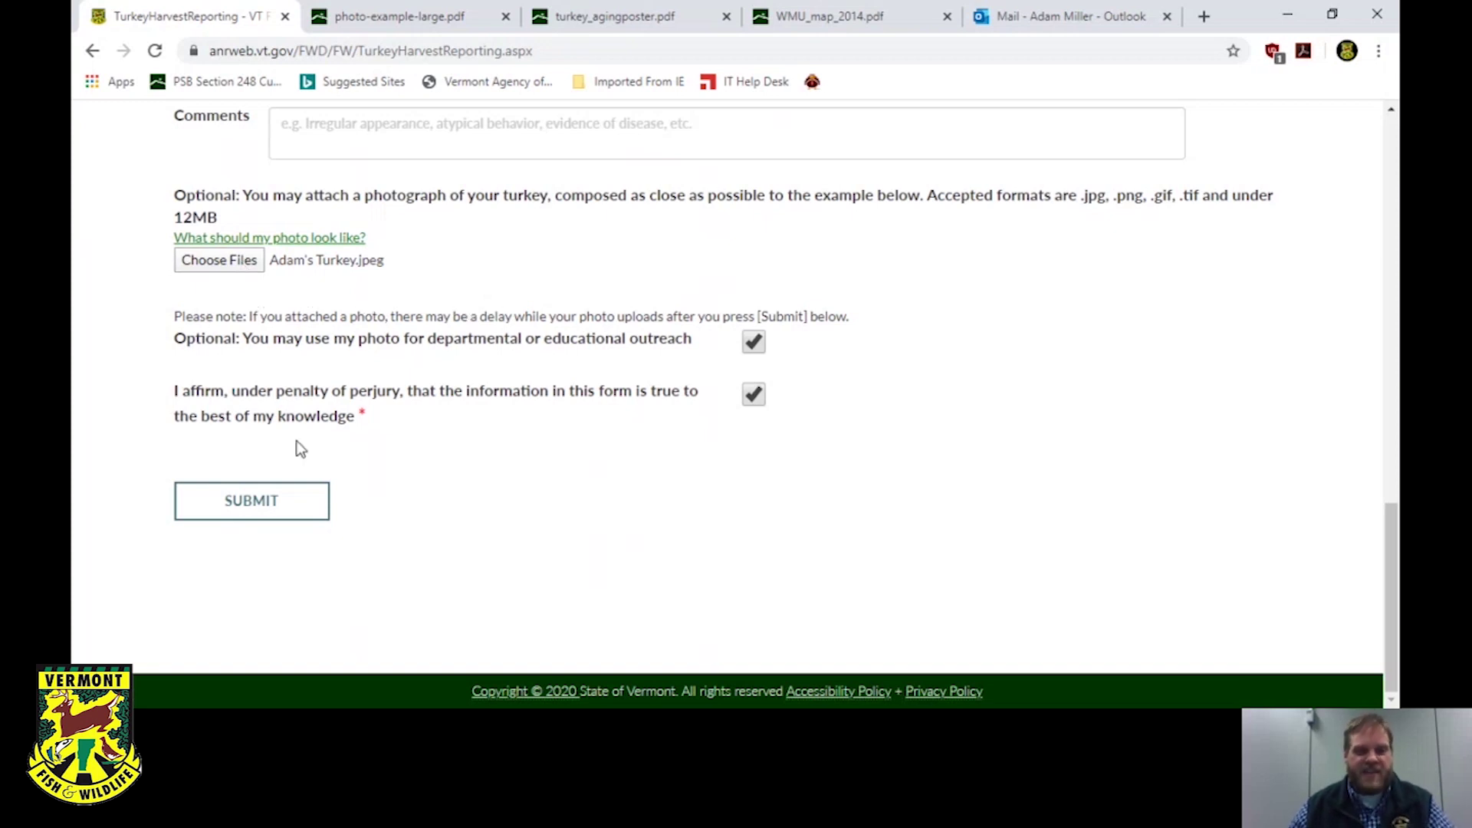
left_click(250, 512)
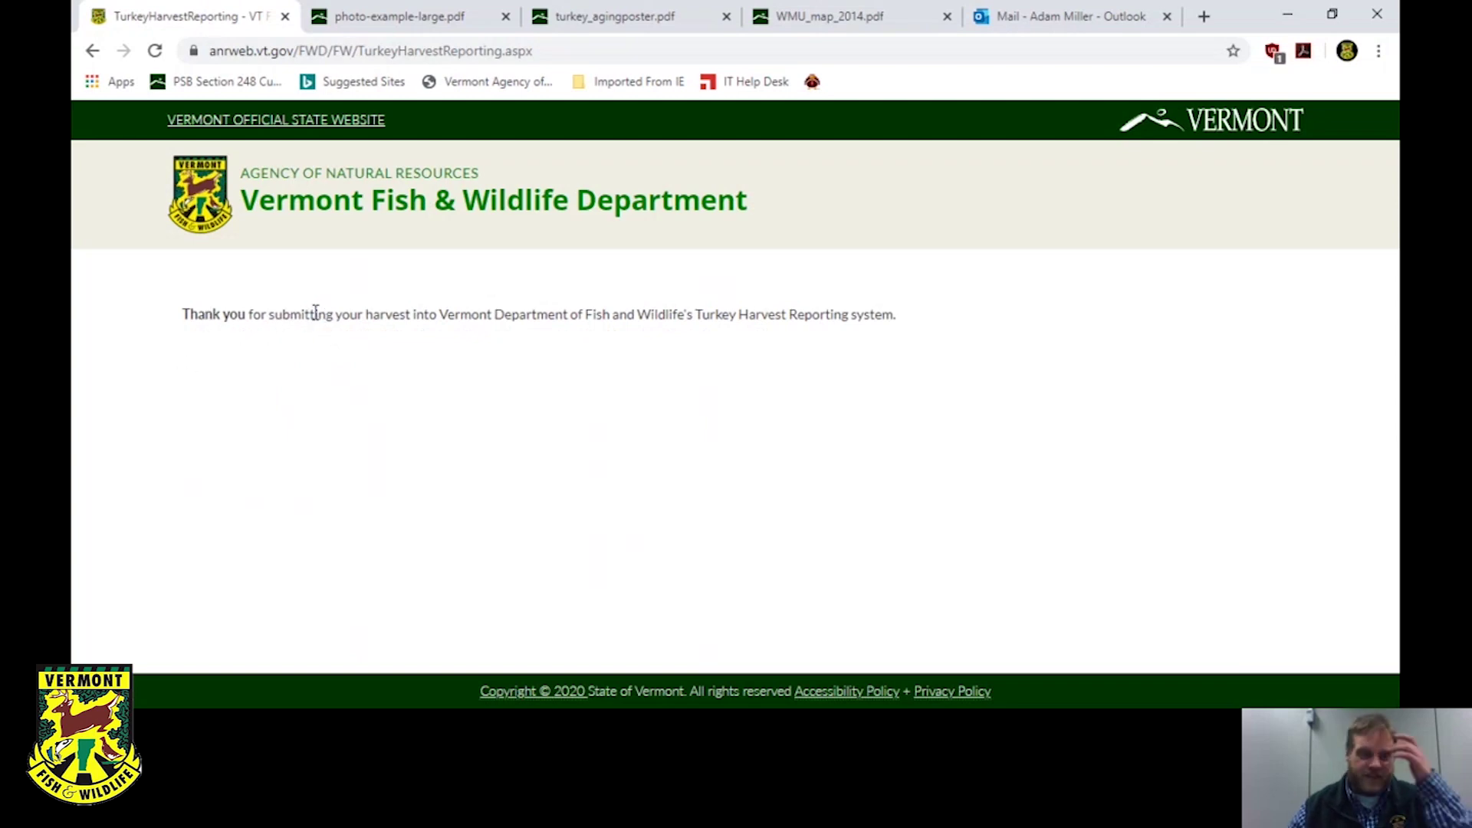
Close the photo-example-large.pdf, turkey_agingposter.pdf and WMU_map_2014.pdf tabs.
left_click(507, 16)
left_click(506, 16)
left_click(507, 16)
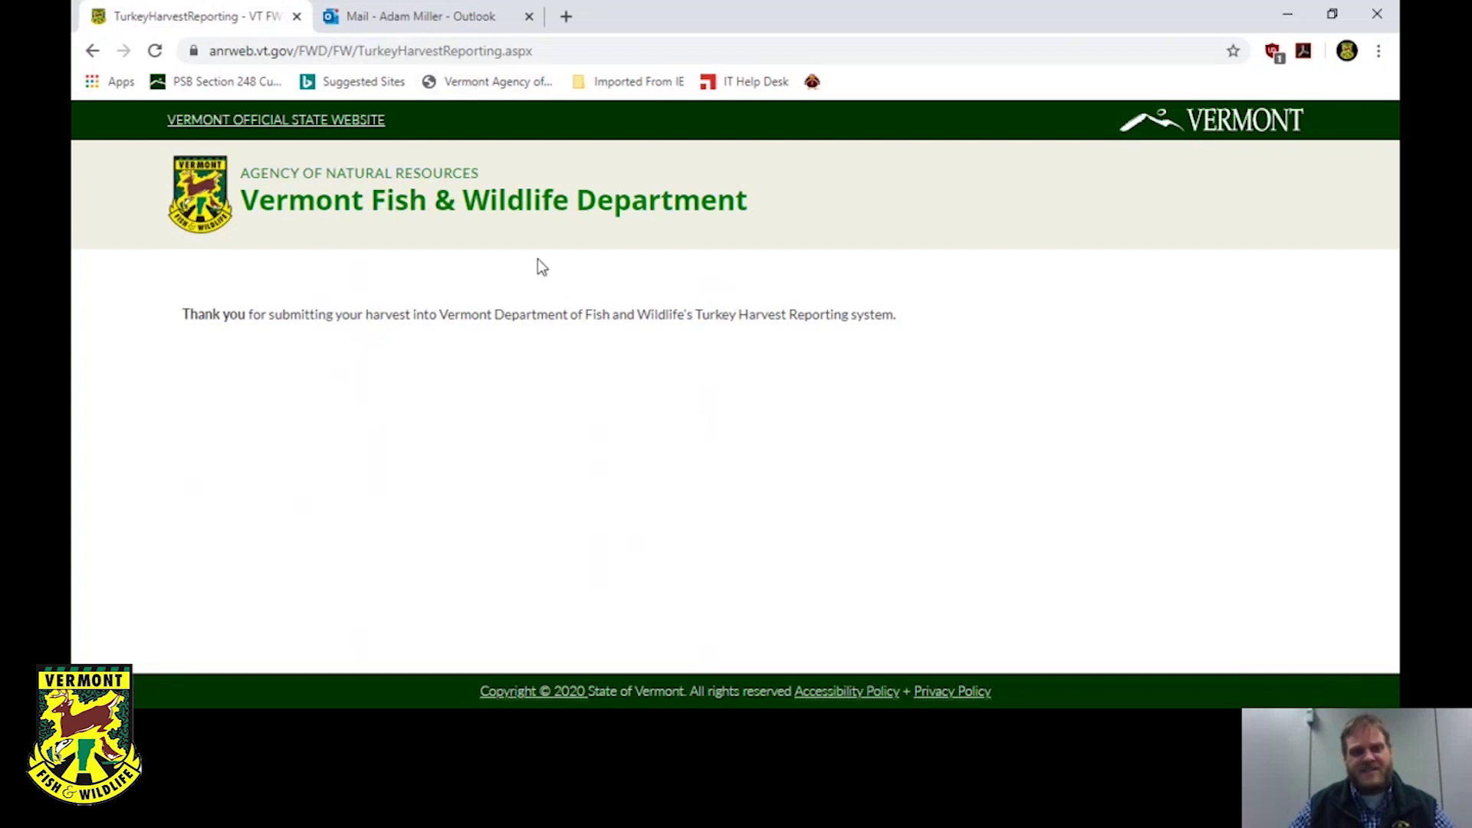
Read the Turkey Harvest confirmation email in Outlook, then return to the thank-you page.
left_click(435, 24)
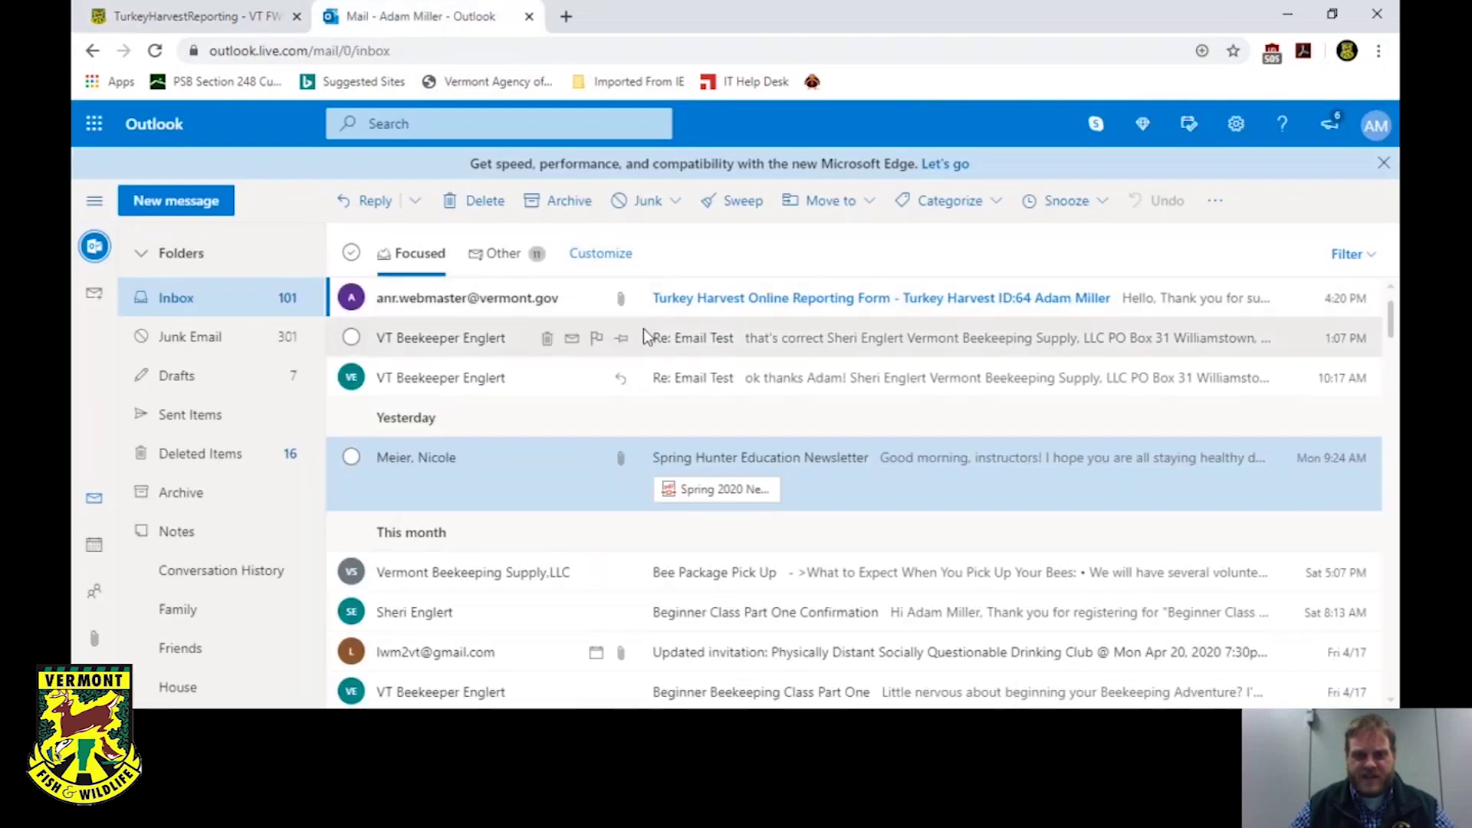
left_click(770, 302)
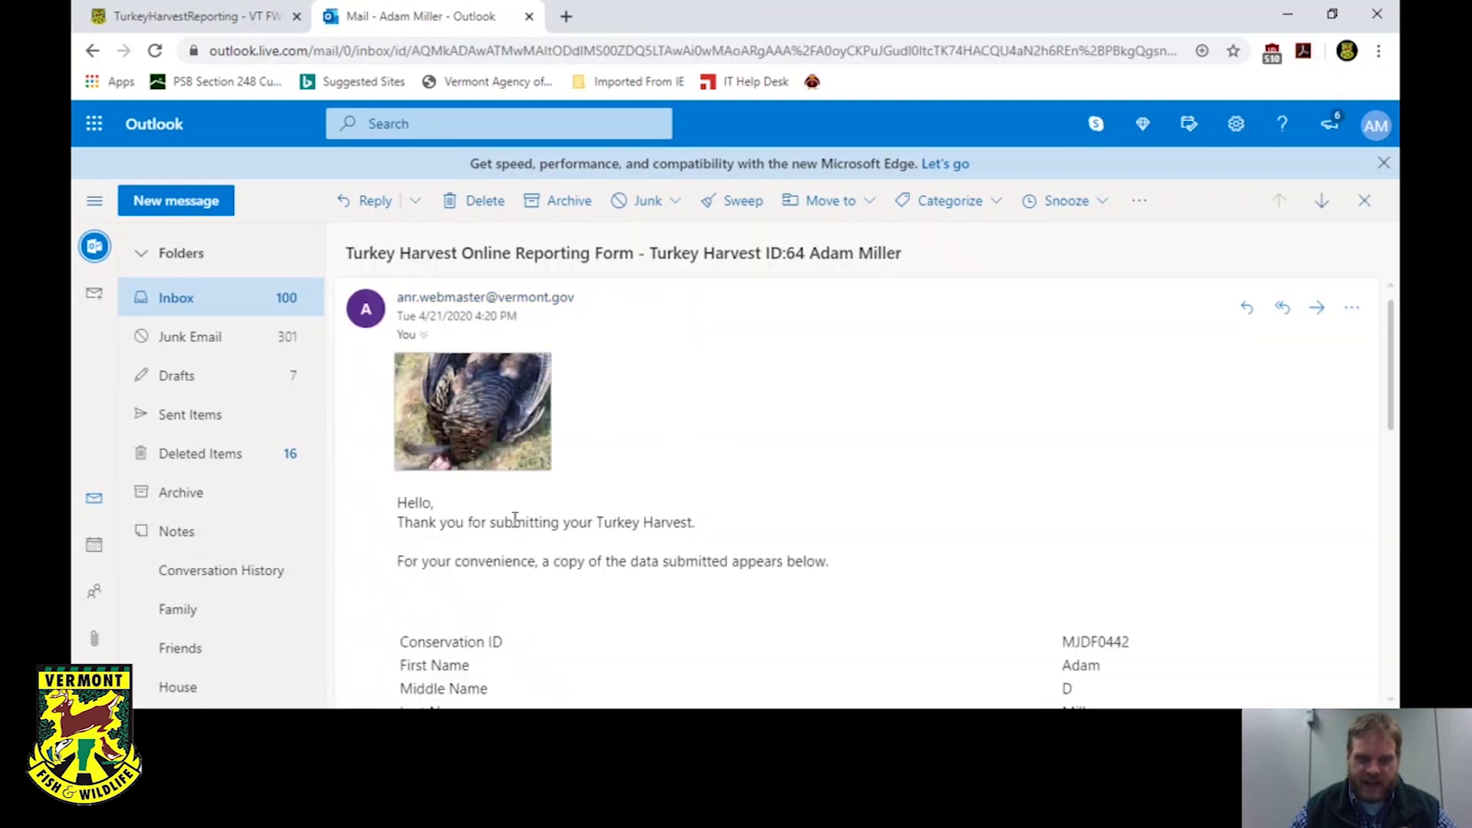
scroll(634, 594, "down", 6)
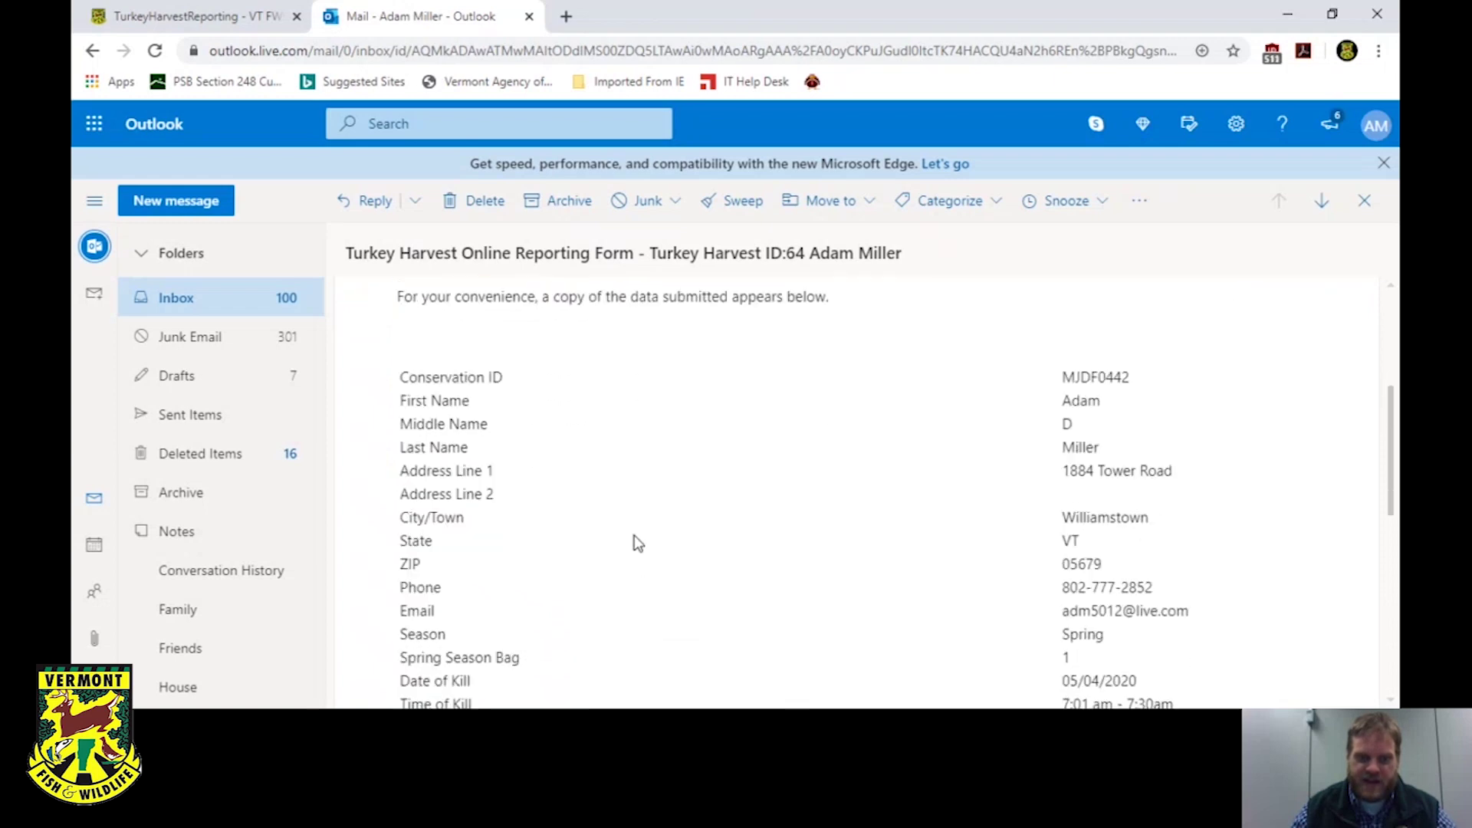
scroll(633, 526, "down", 4)
scroll(633, 526, "up", 10)
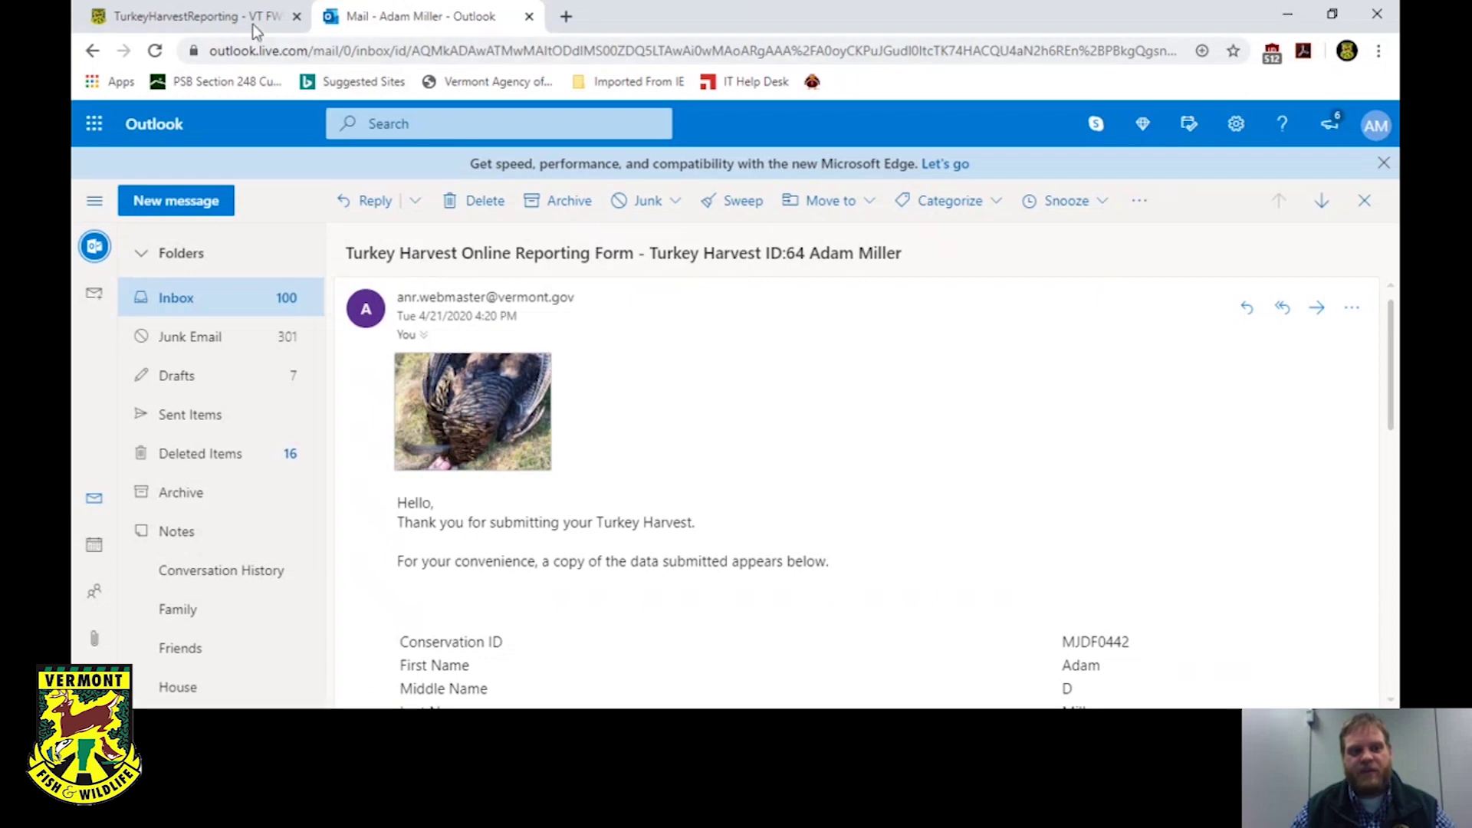
left_click(236, 23)
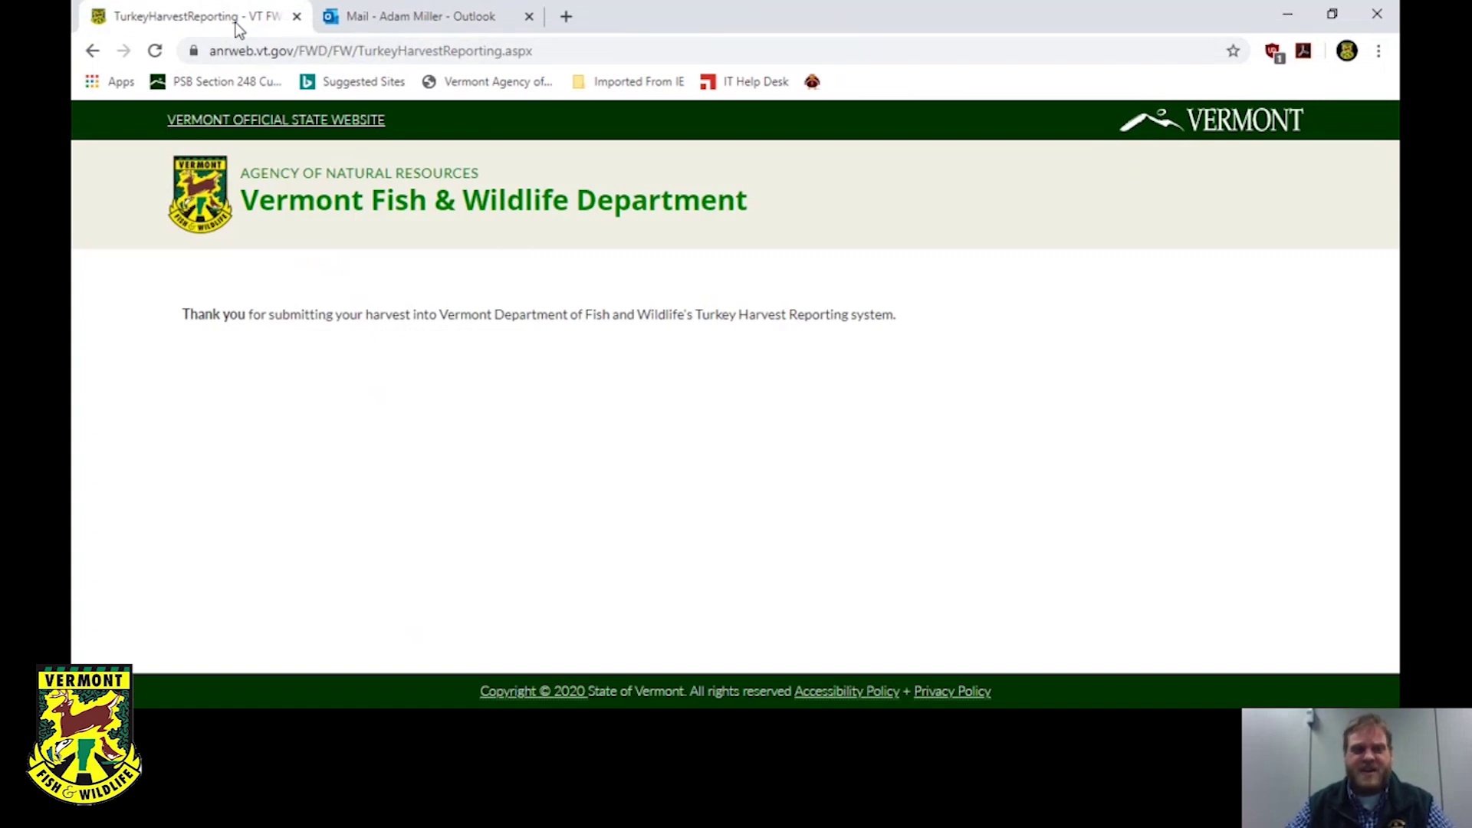
Load vtfishandwildlife.com in a new browser tab.
left_click(572, 18)
type("www")
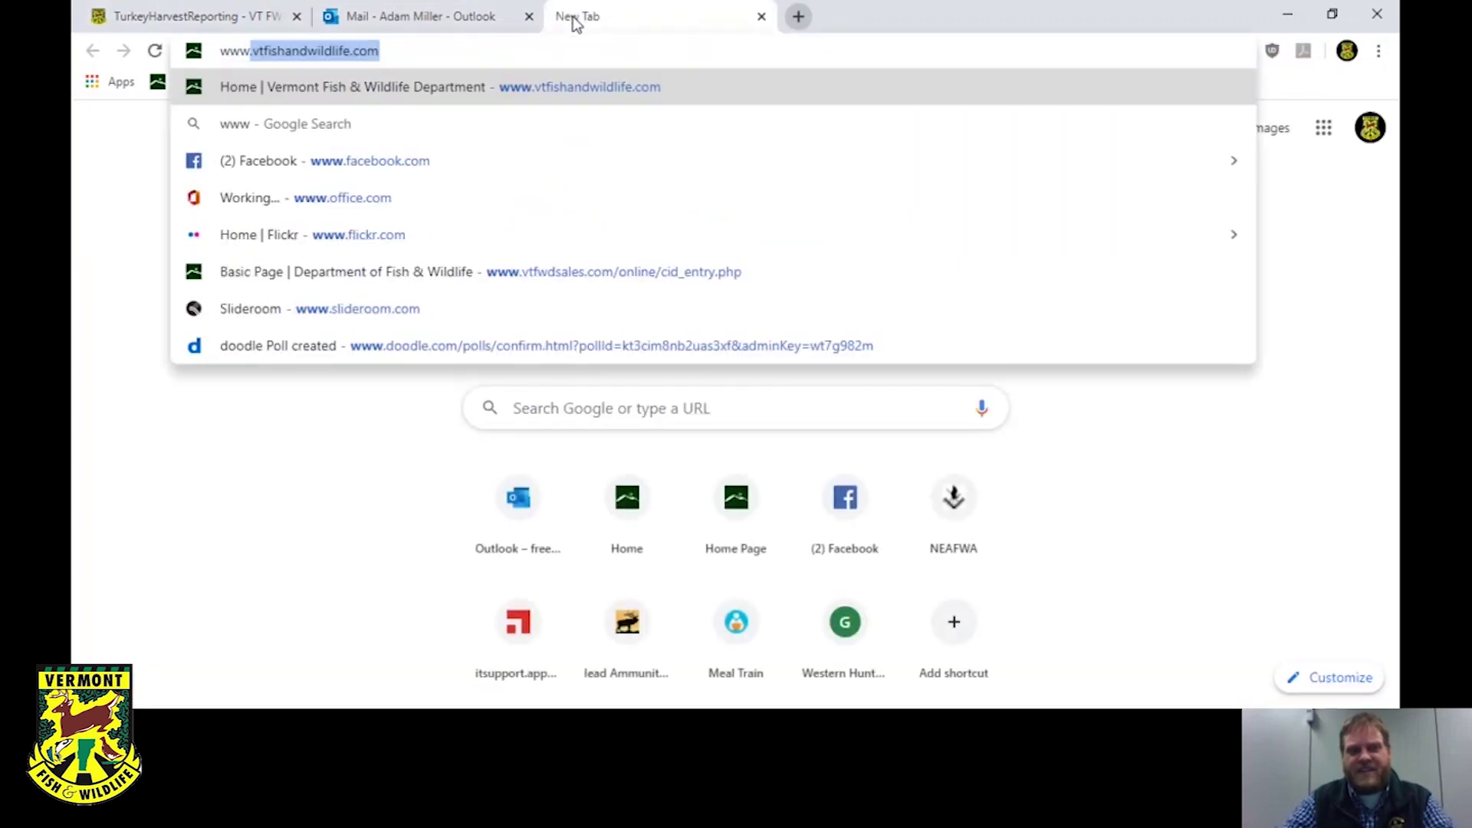
key("Return")
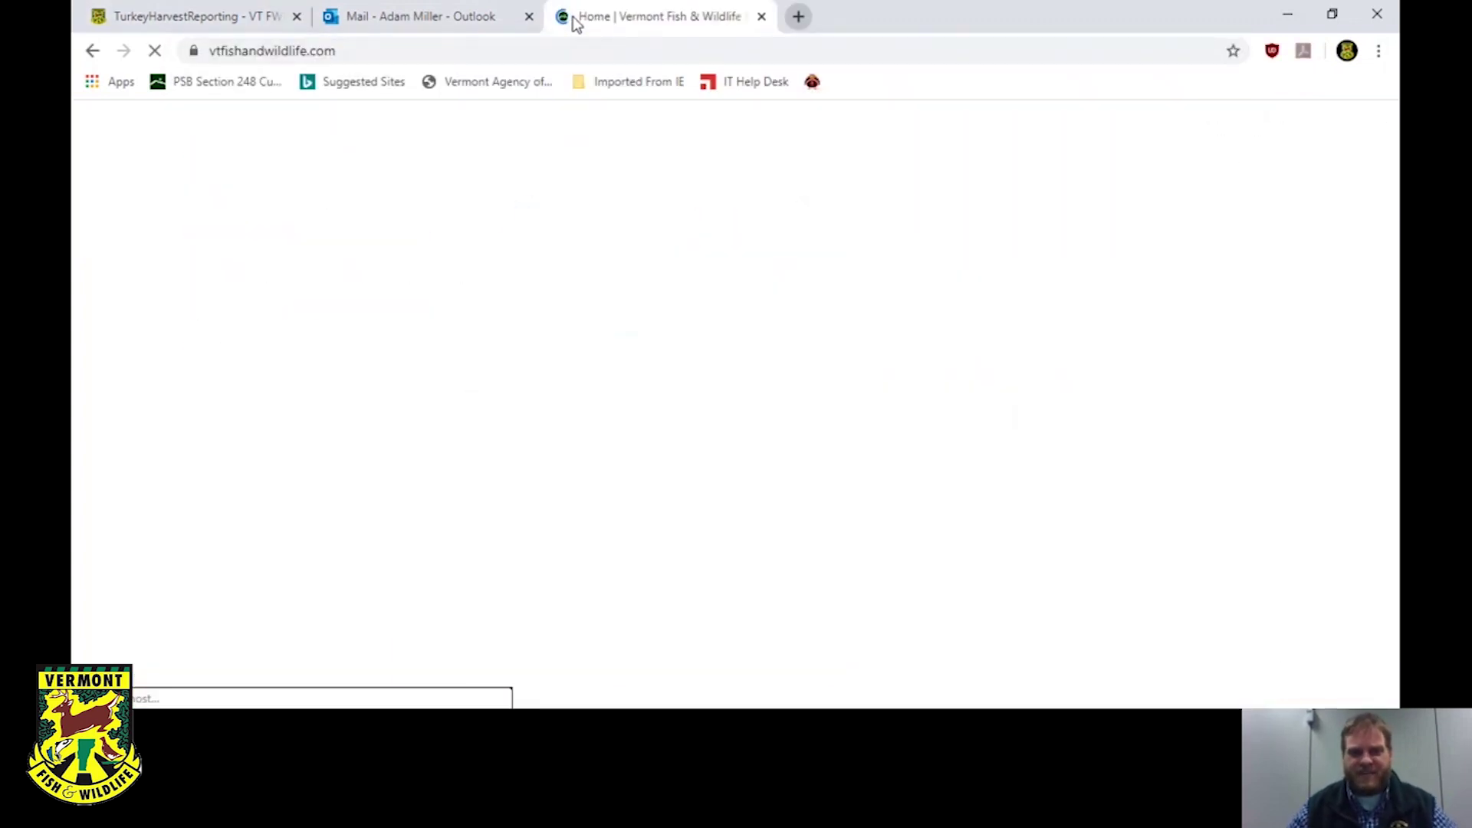
Open the Wild Turkey Online Harvest Reporting page and scroll to its Need Help contacts.
scroll(624, 420, "down", 2)
scroll(625, 420, "down", 4)
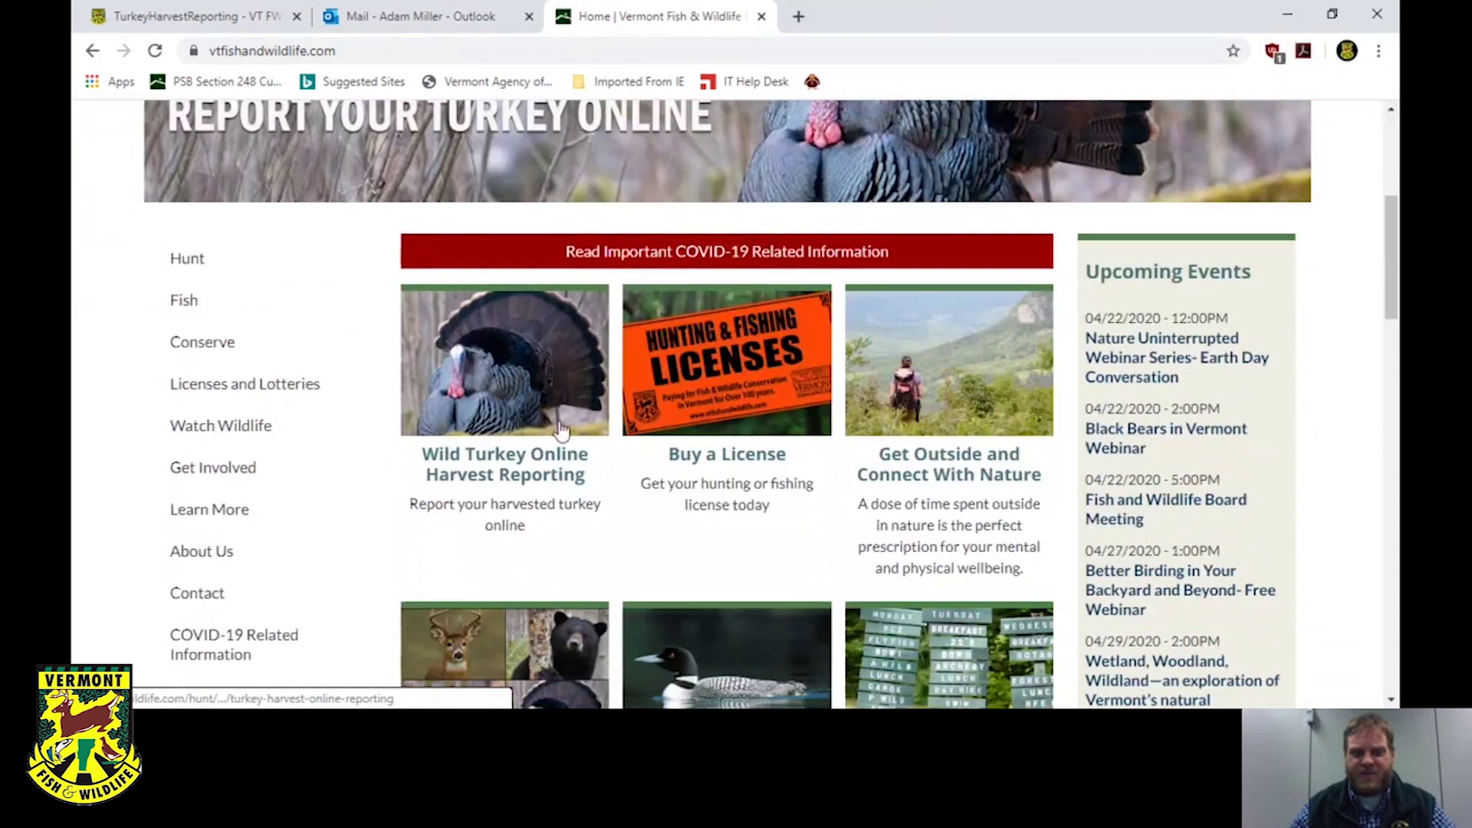
left_click(533, 411)
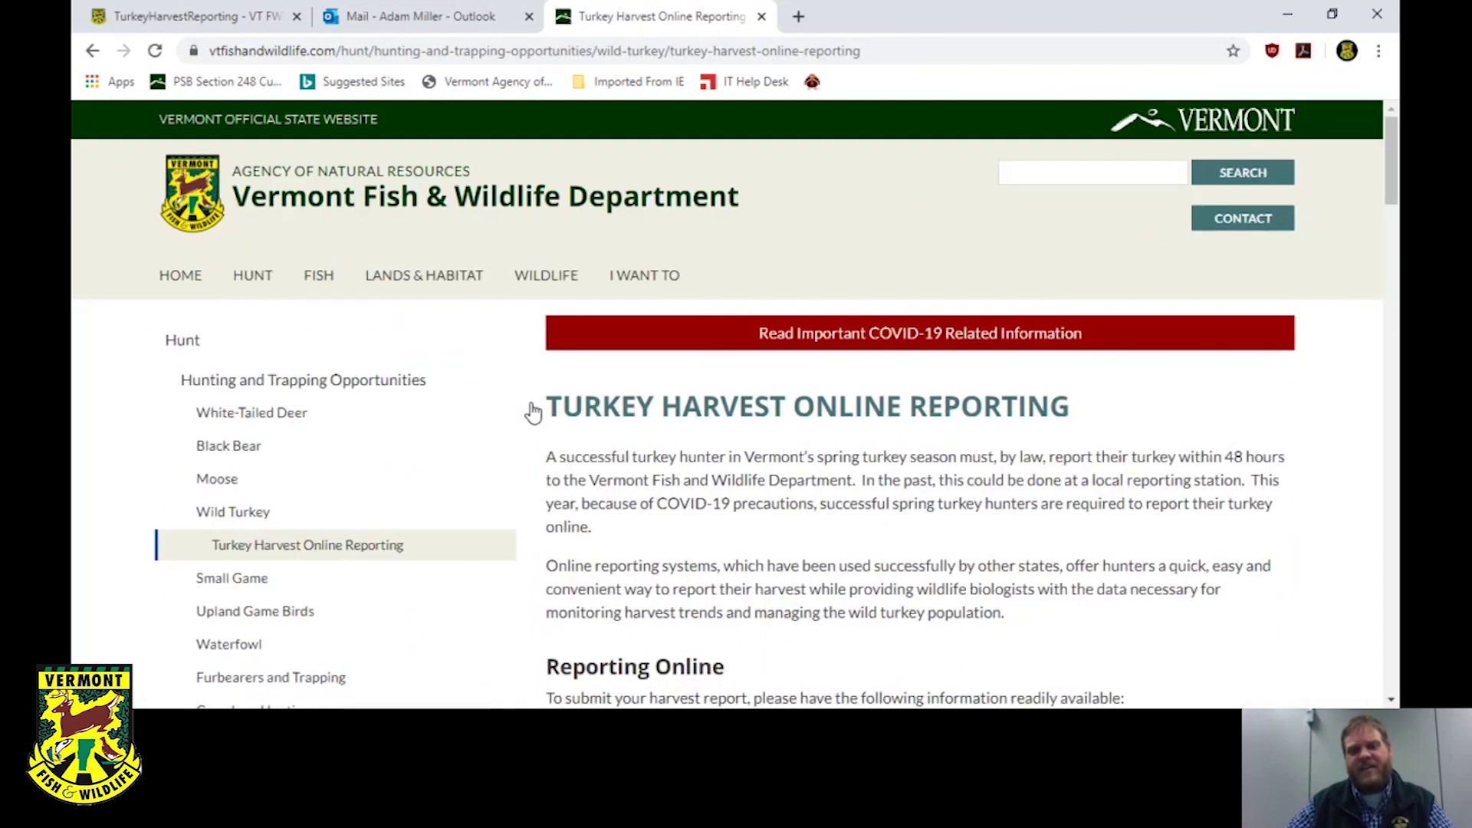
scroll(533, 412, "down", 14)
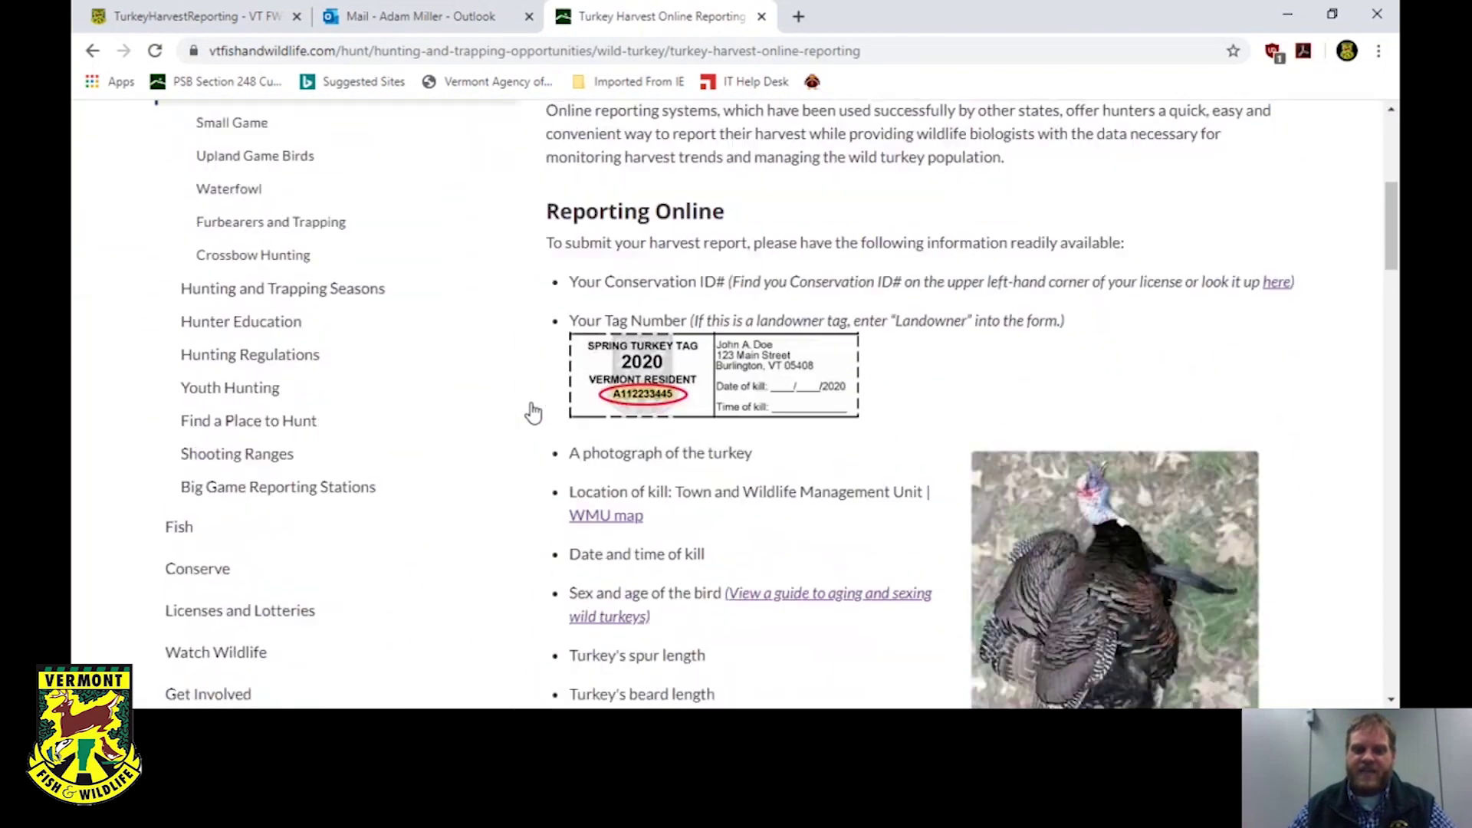
scroll(533, 412, "down", 2)
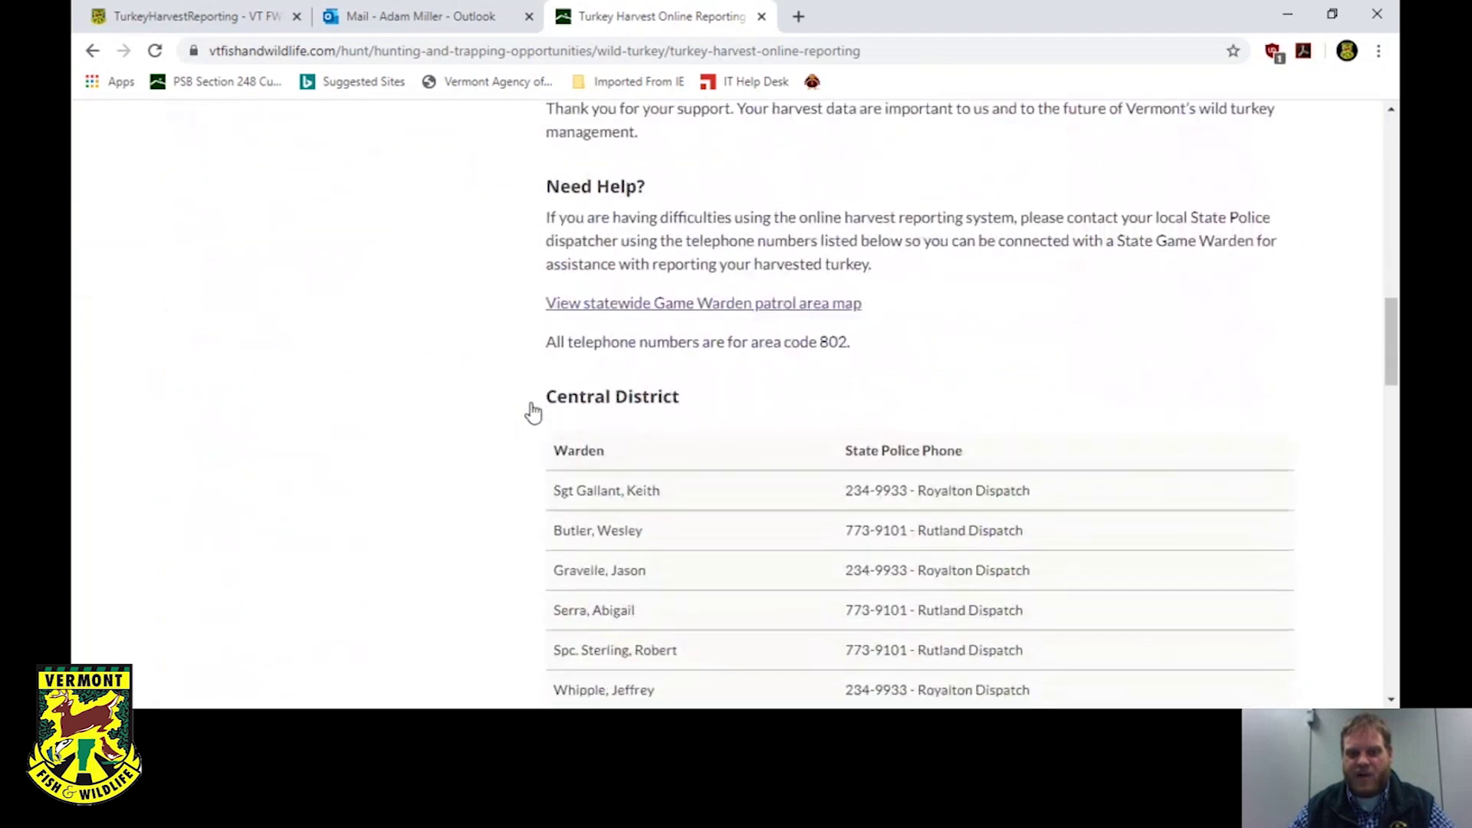
scroll(533, 411, "down", 1)
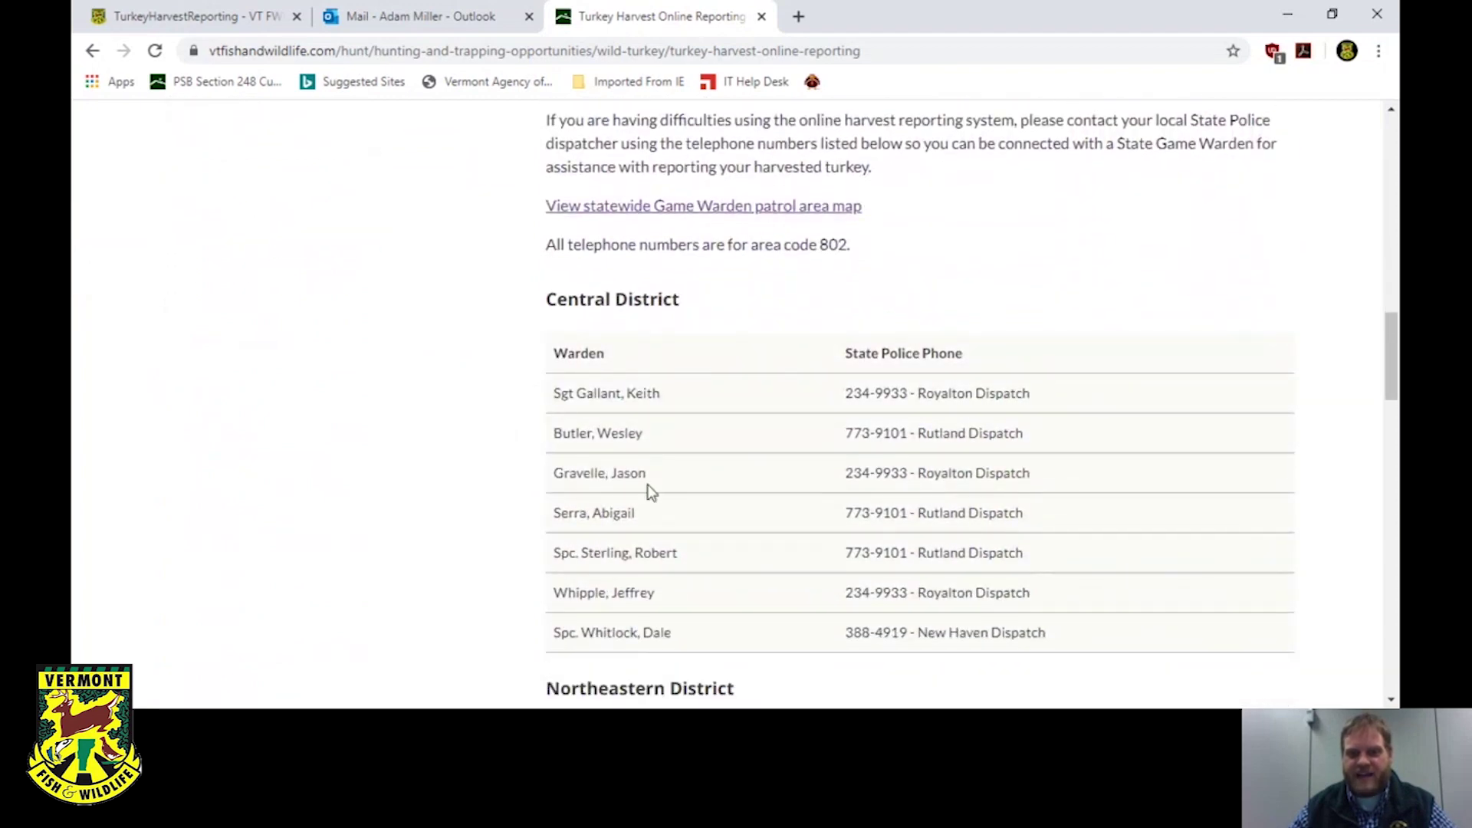